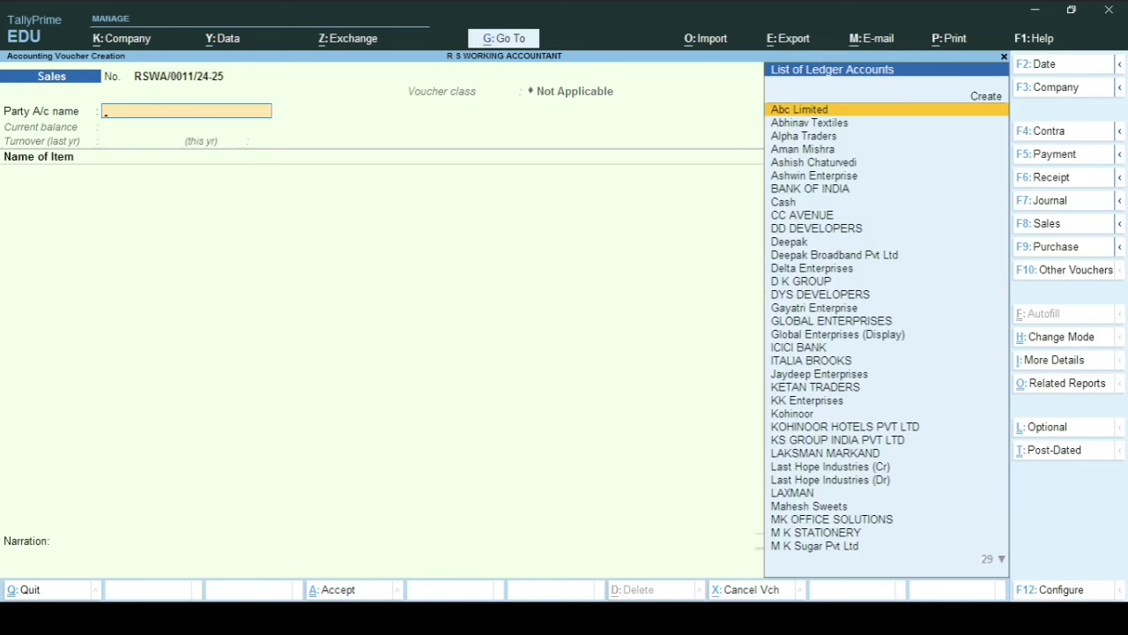
Select the first customer ledger matching "Mr" as the sales voucher's party and accept blank dispatch details and the party details.
type("MR")
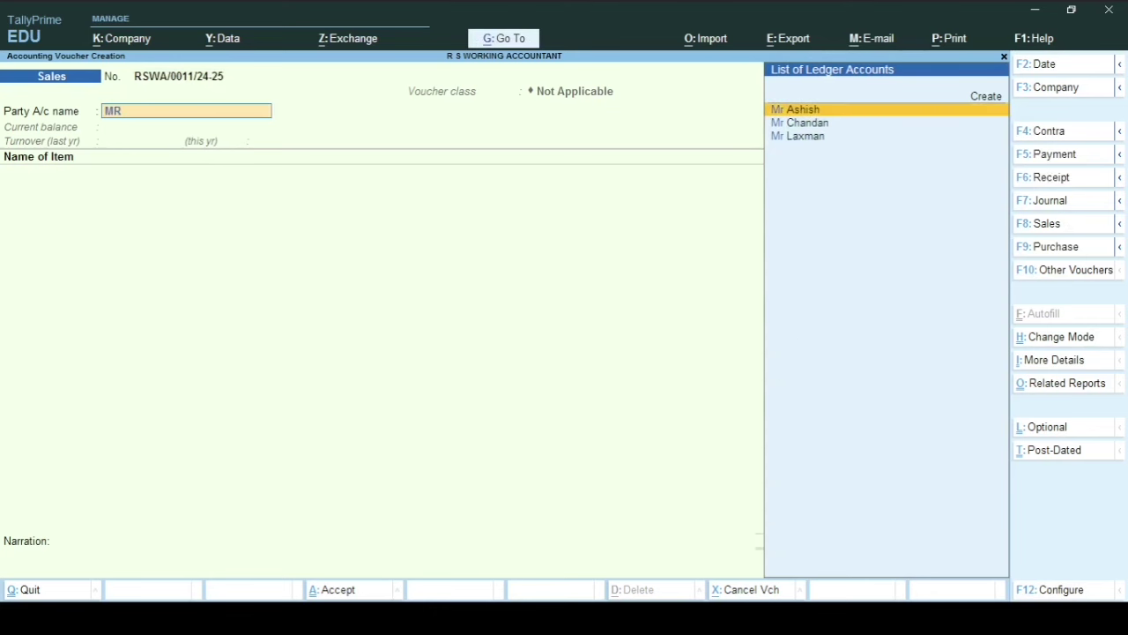
key("Return")
key("ctrl")
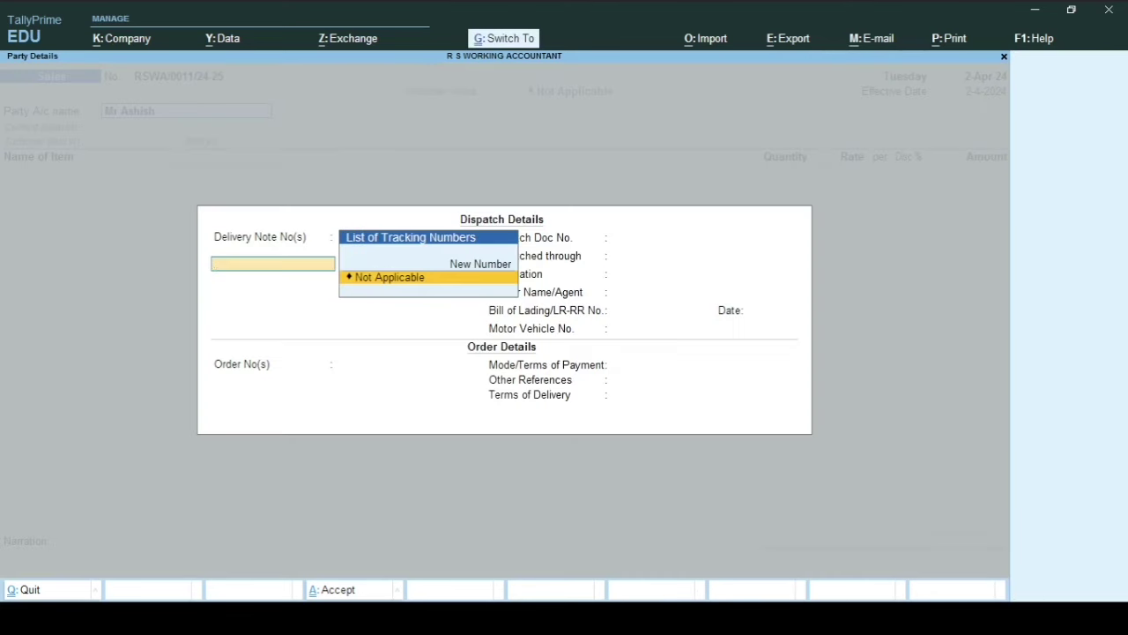
key("ctrl+a")
key("ctrl+a")
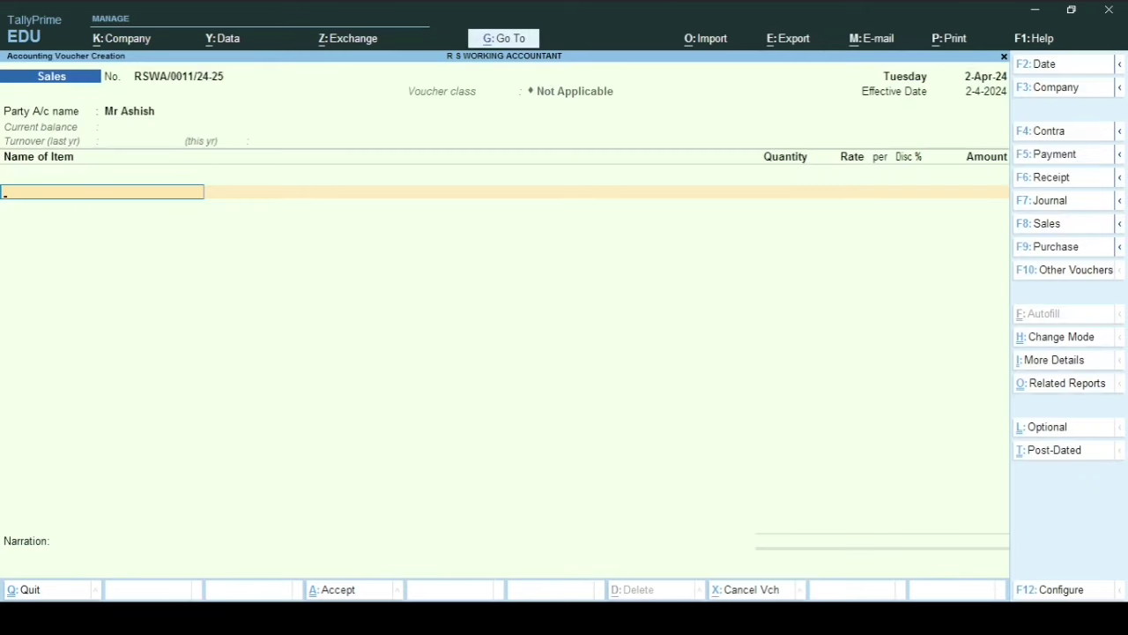
Start a new stock item named WASH BASIN GLASSMADE under the Primary group, with no alias or description.
key("alt+c")
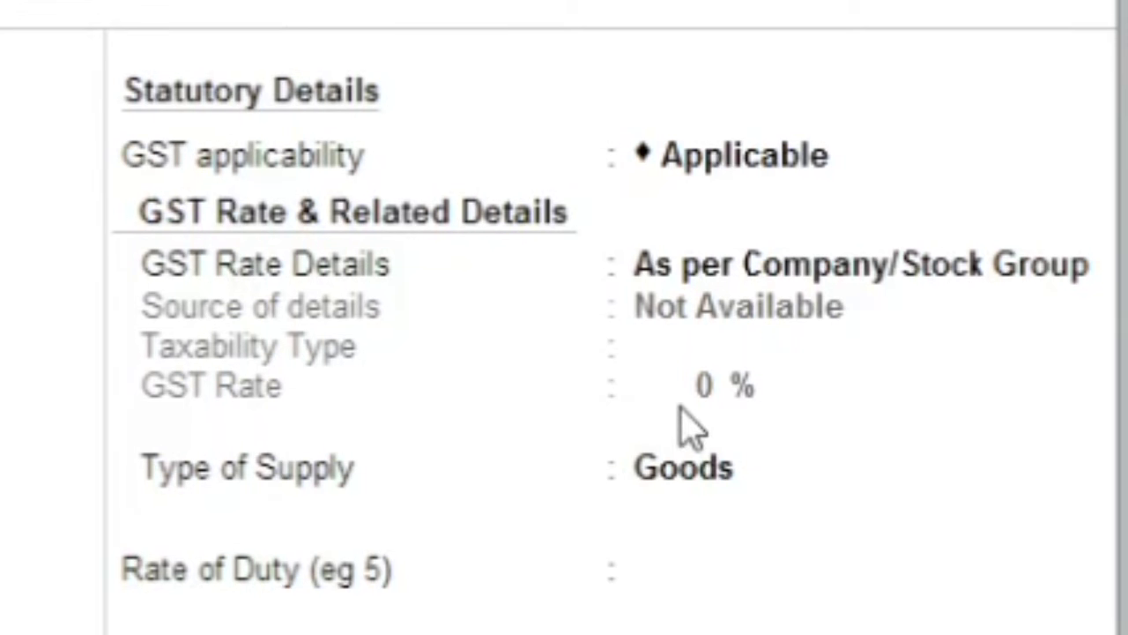
type("WAS")
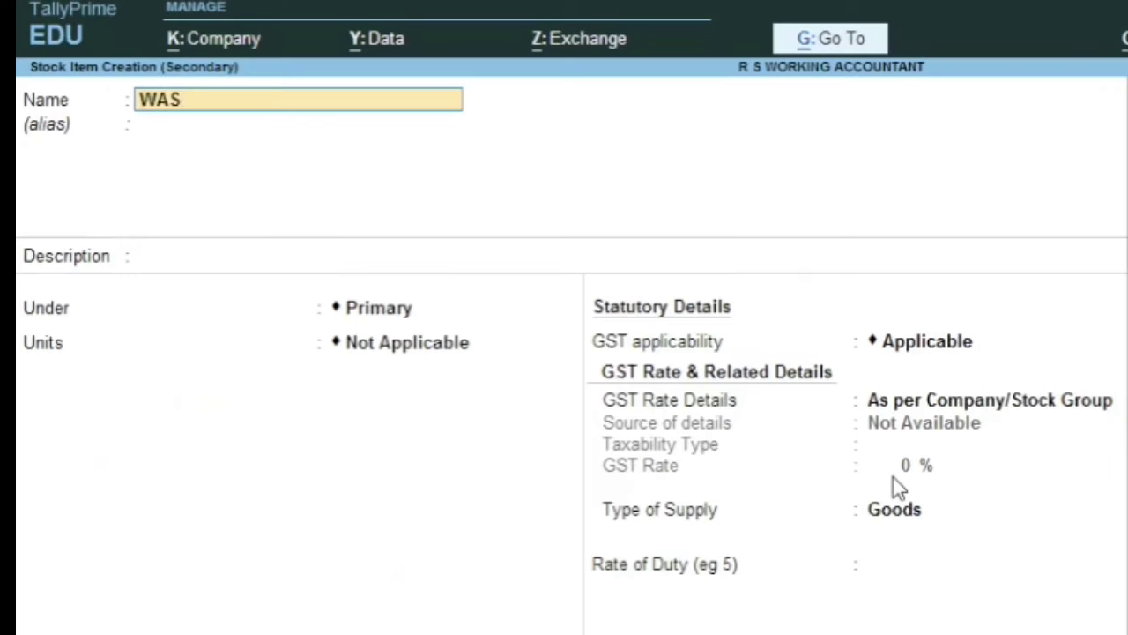
type("H BASIN")
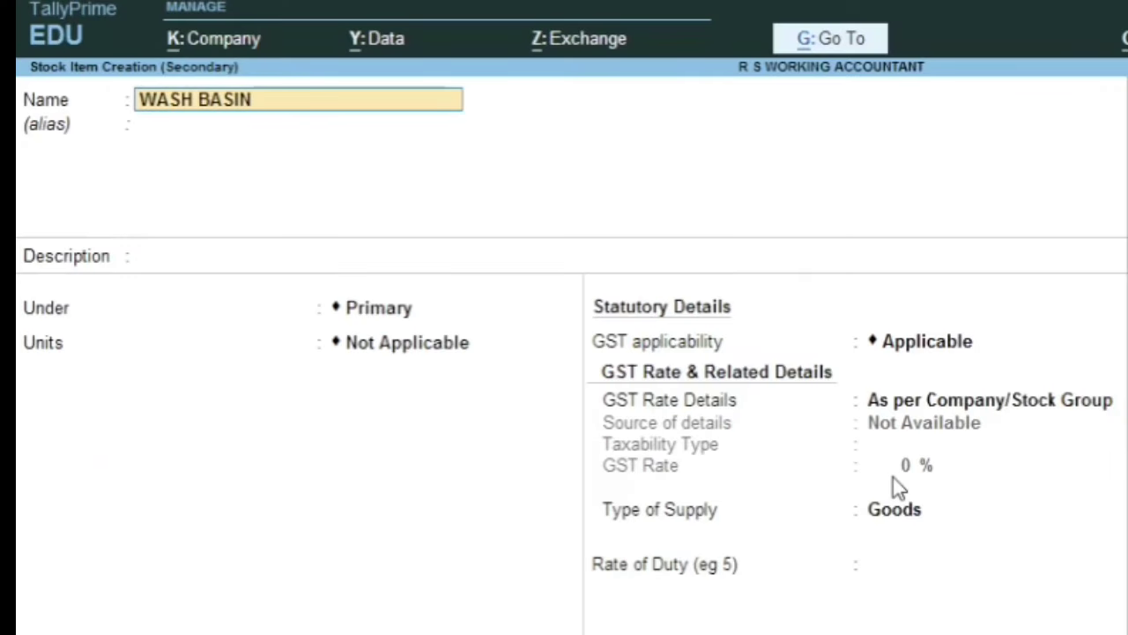
type(" GLASSMA")
type("E")
key("BackSpace")
type("DE")
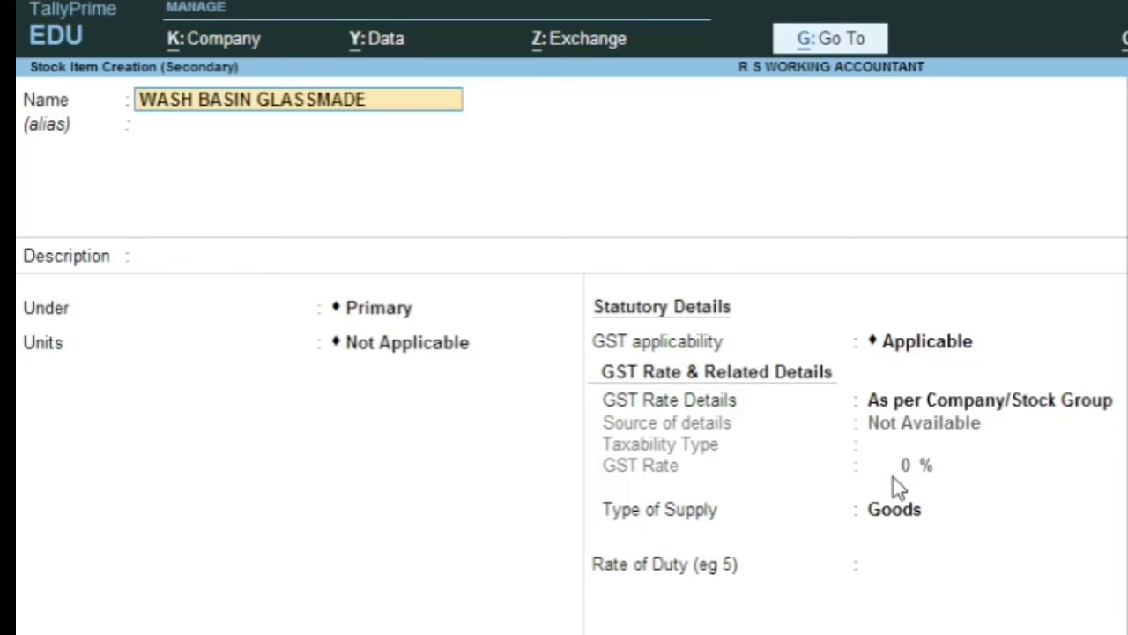
key("Return")
key("Return")
key("Return")
key("Return")
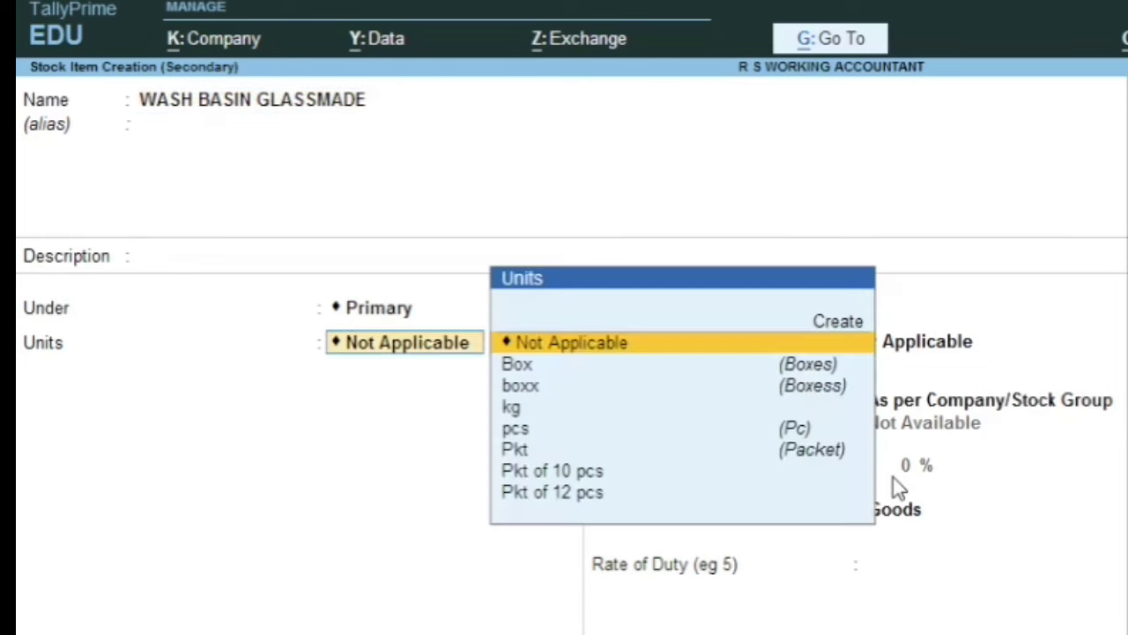
Set the stock item's unit to pcs, keeping alternate units as Not Applicable and set components (BOM) as No.
key("Down")
key("Down")
key("Down")
key("Down")
key("Return")
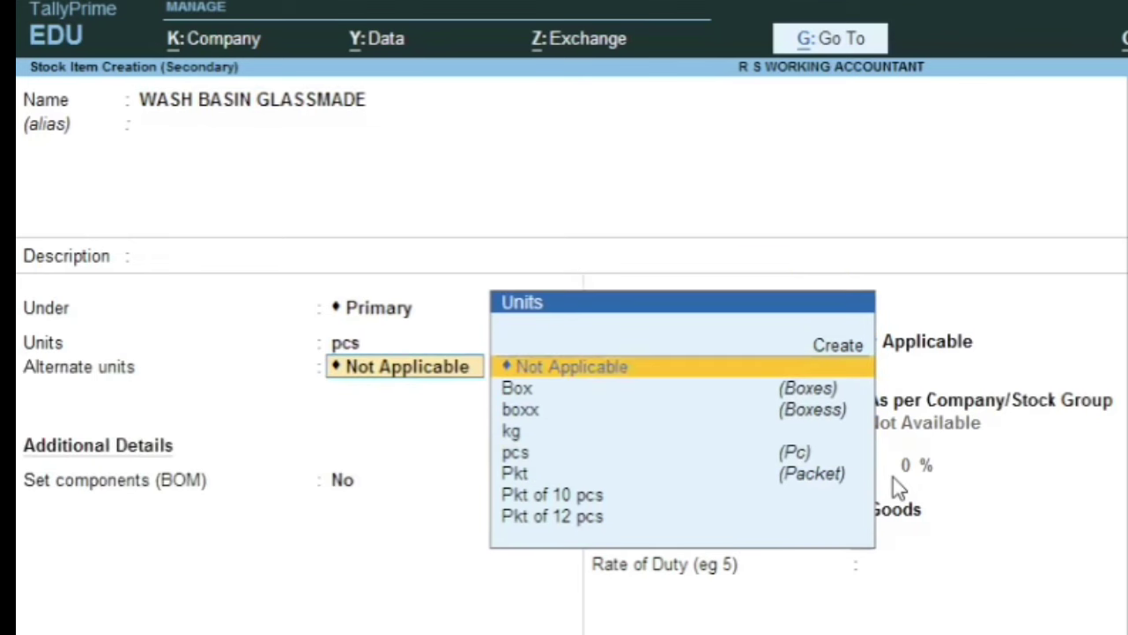
key("Return")
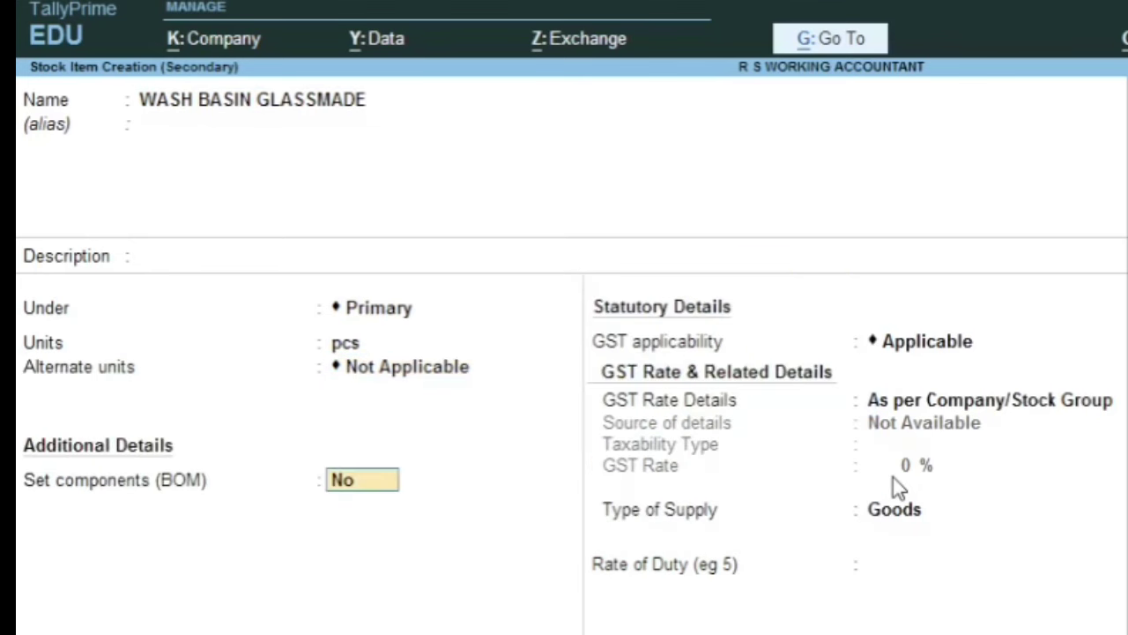
key("BackSpace")
key("Return")
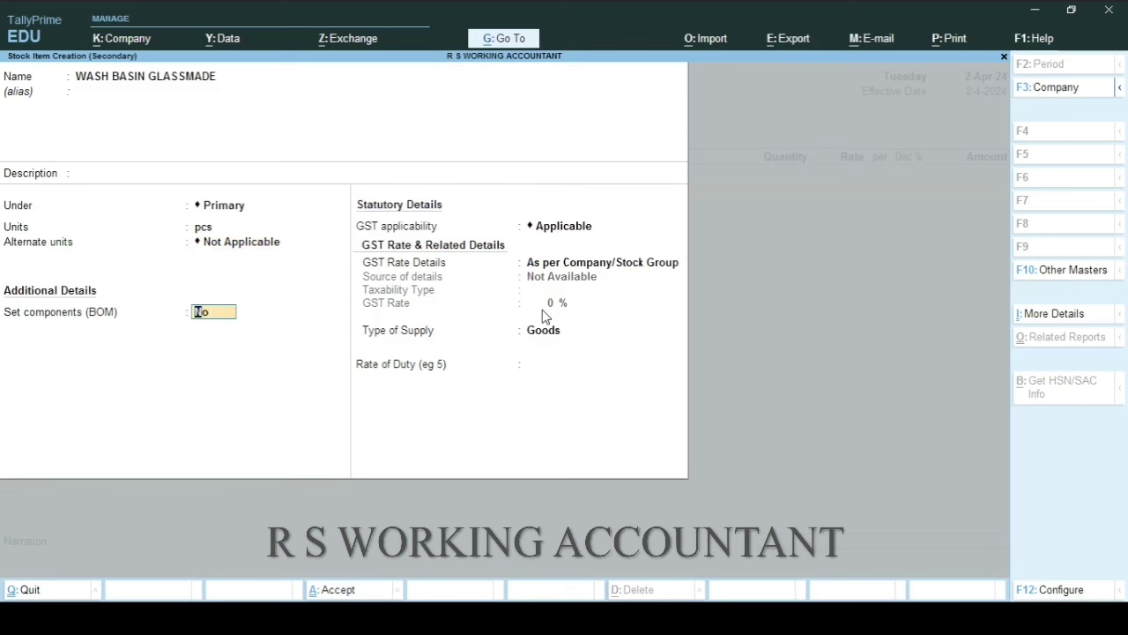
key("Return")
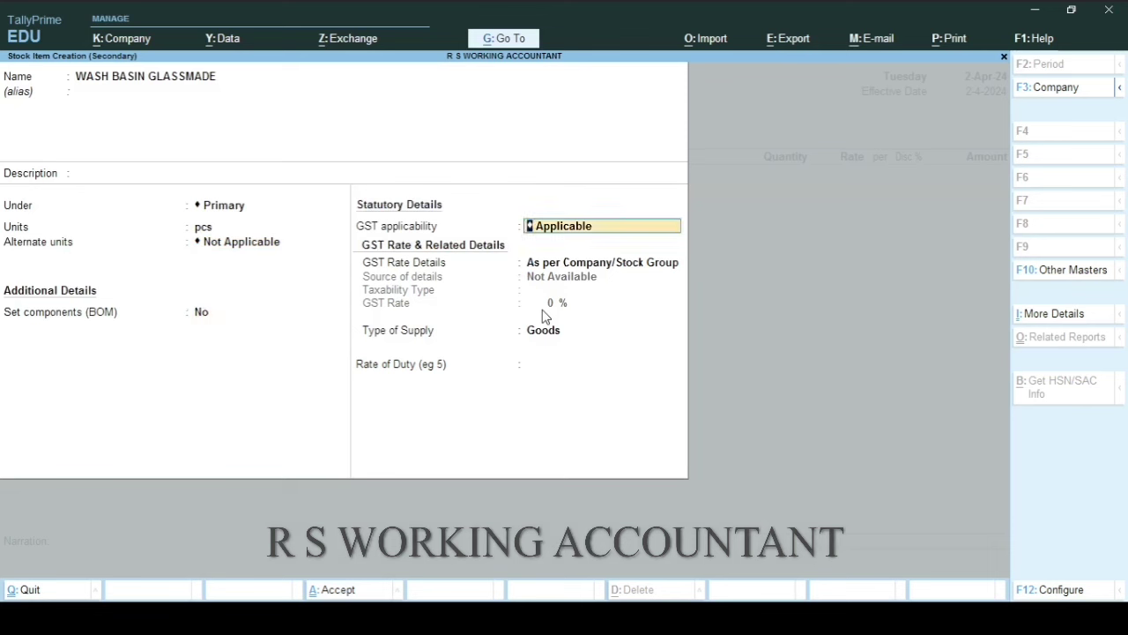
Keep GST applicable and specify the rate details here for the item, as Taxable with an 18% GST rate.
key("Return")
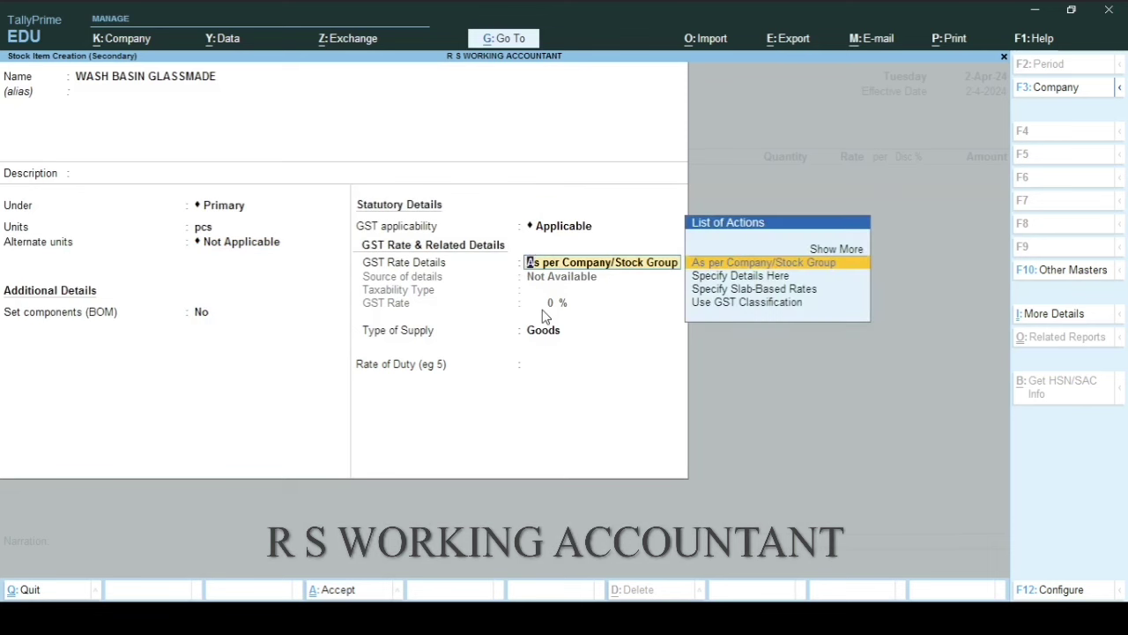
key("Down")
key("Return")
key("Return")
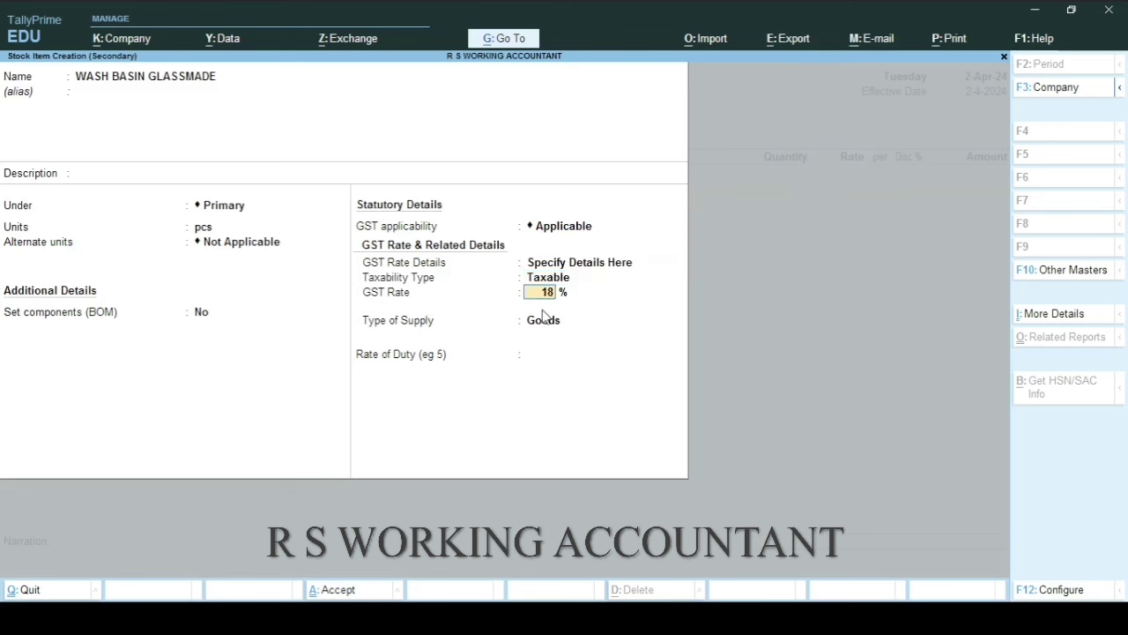
key("Return")
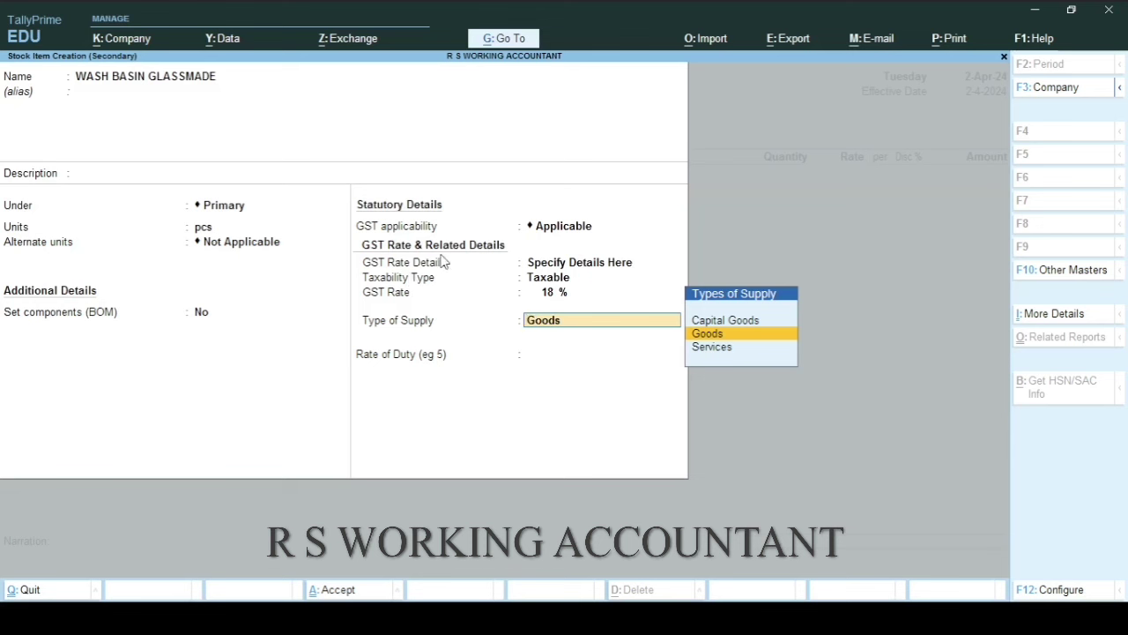
Enable HSN/SAC details and HSN/SAC description in the stock item configuration and save the configuration.
left_click(1054, 591)
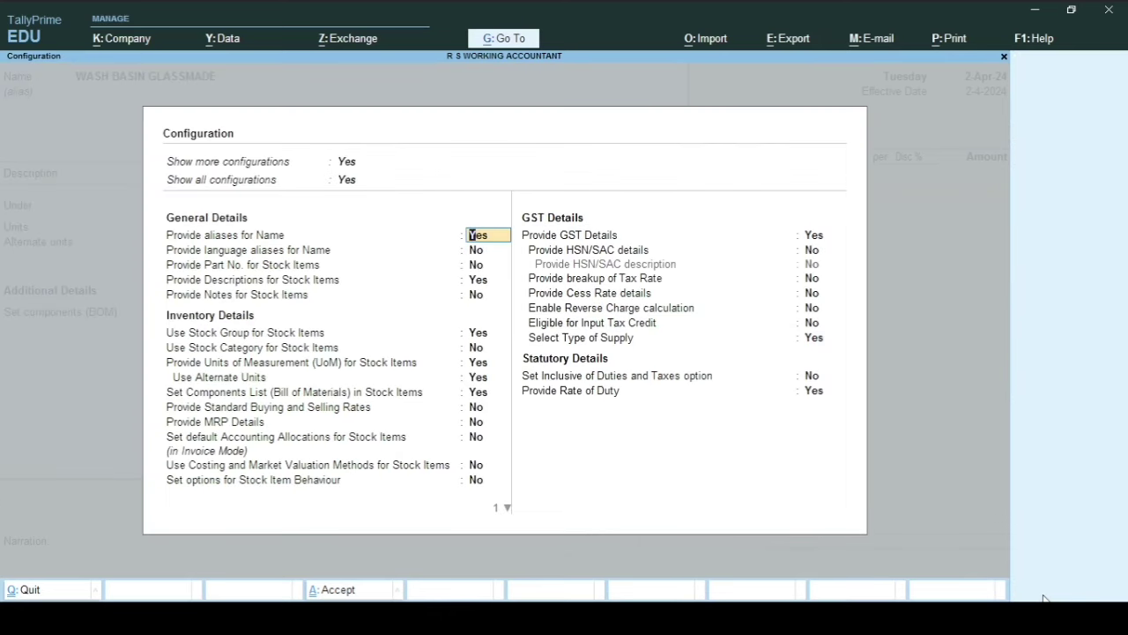
key("Down")
key("Down")
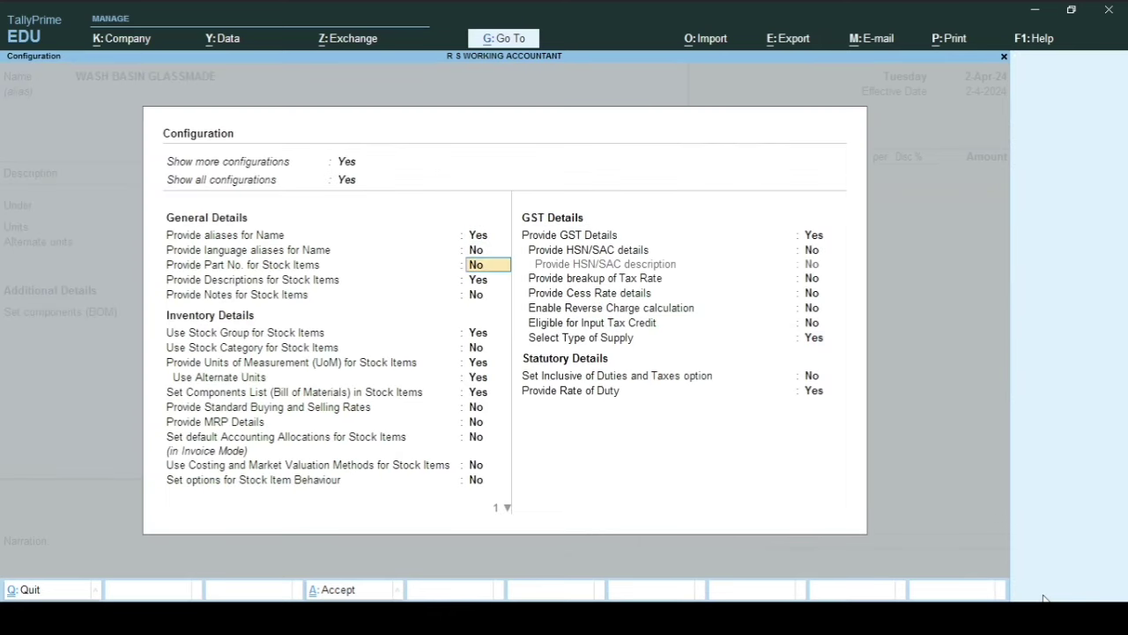
key("Down")
key("Down")
key("Down")
key("Down")
key("Down")
key("Down")
key("Down")
key("Down")
key("Down")
key("Down")
key("Down")
key("Down")
key("Down")
key("Down")
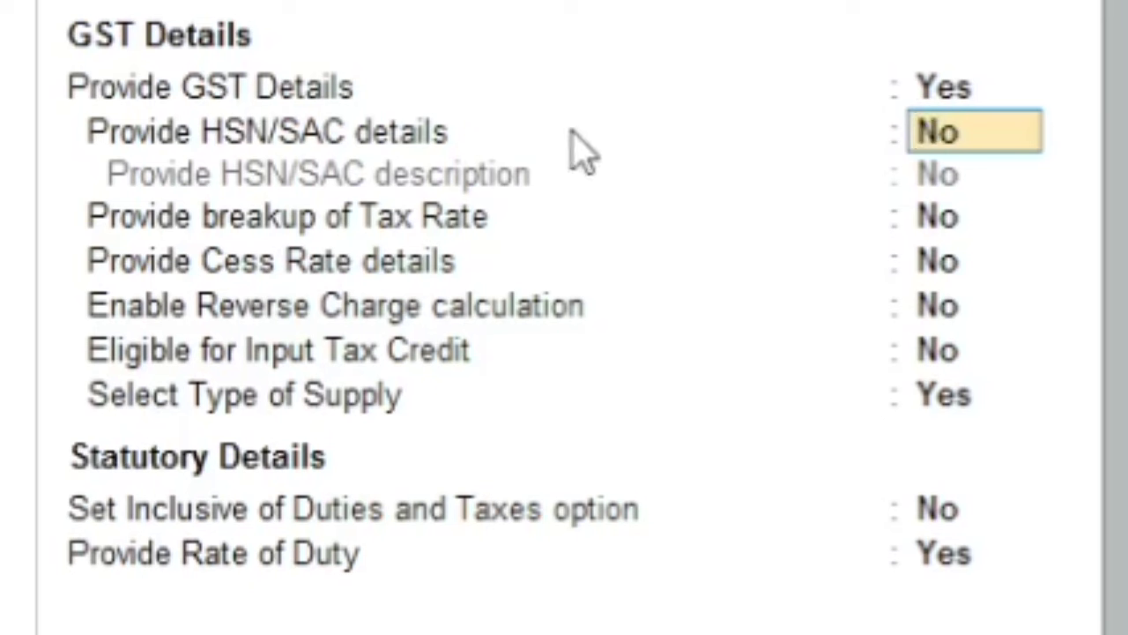
type("y")
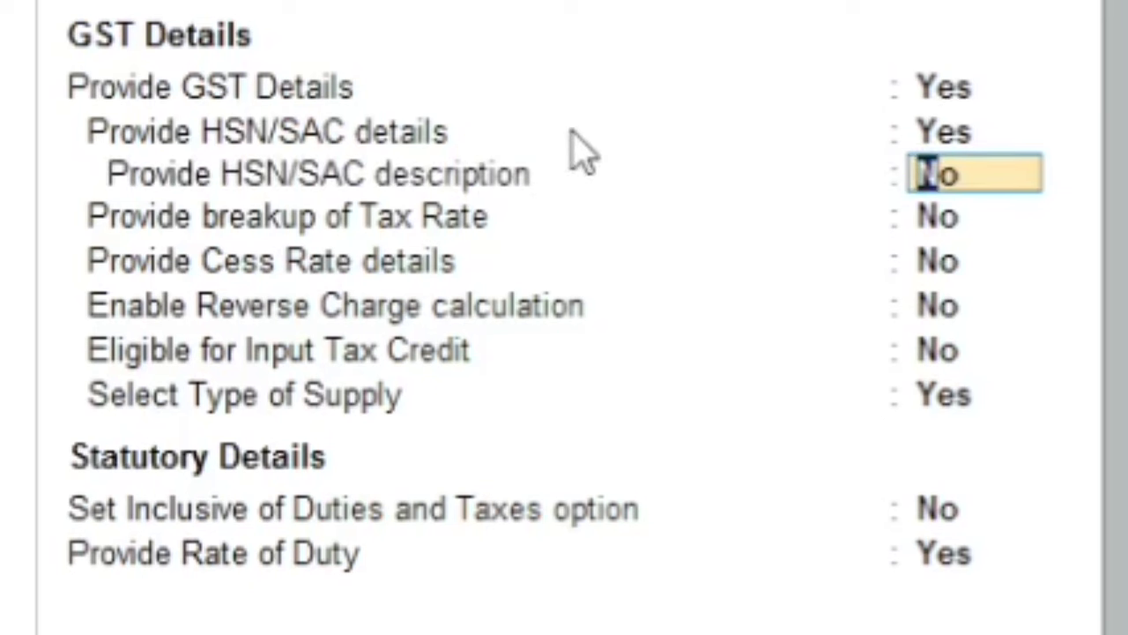
type("y")
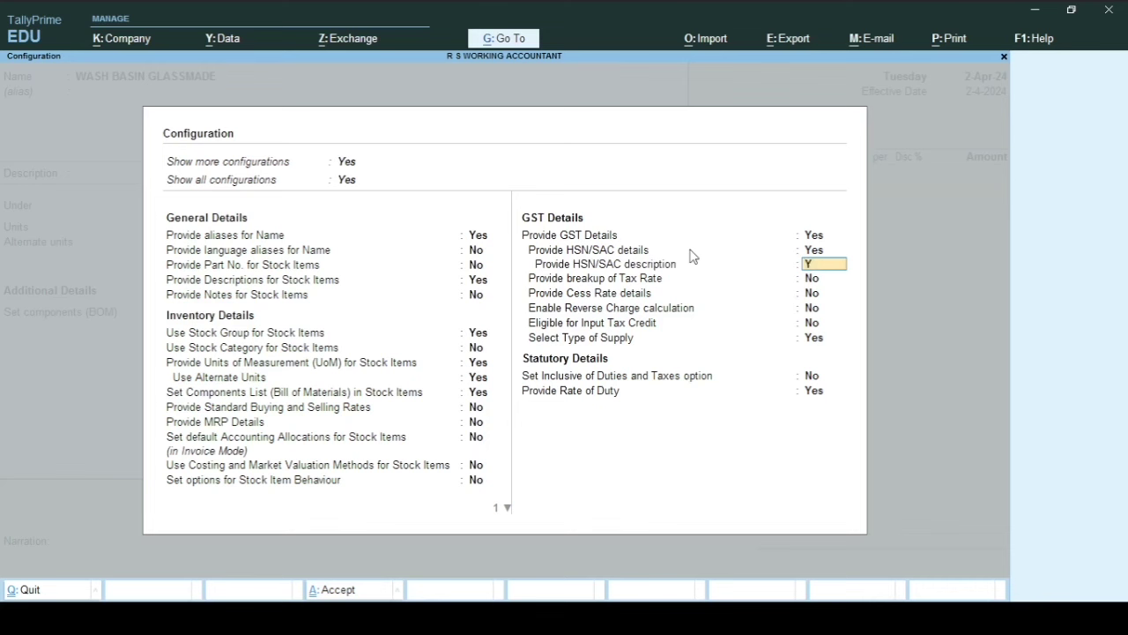
key("ctrl+a")
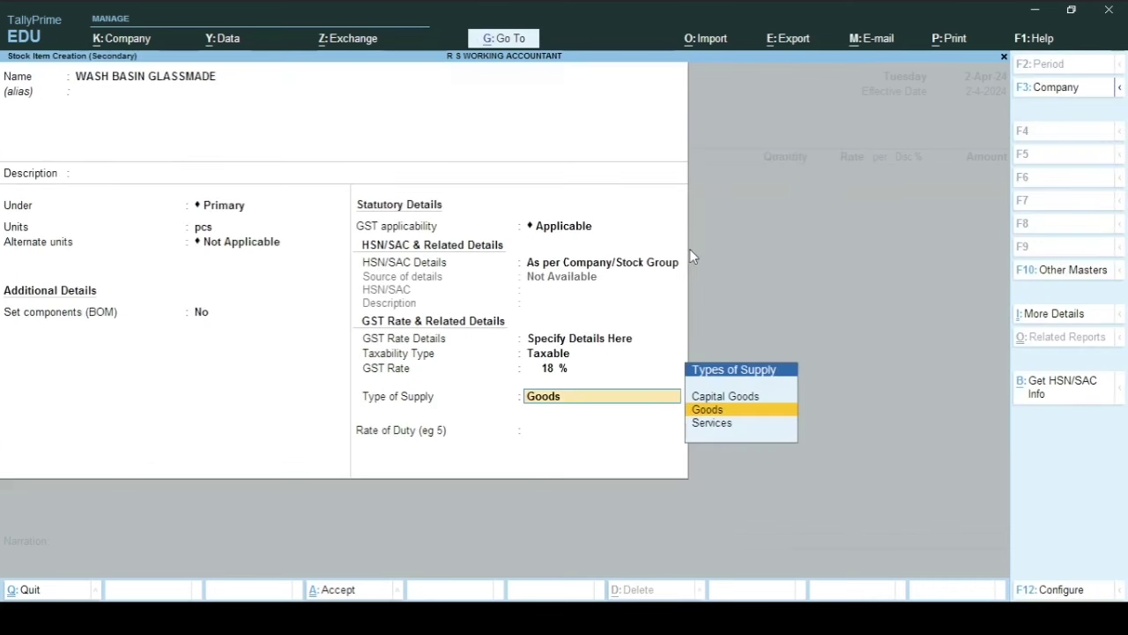
Save the stock item with Goods as type of supply and no duty rate, leaving its voucher description blank.
key("Return")
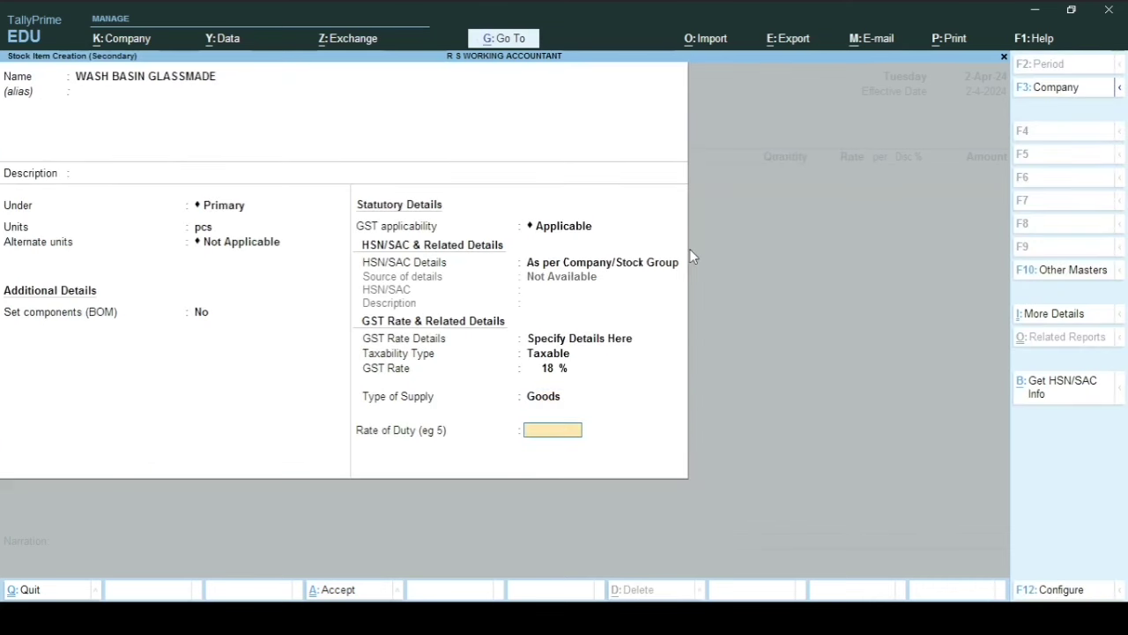
key("ctrl+a")
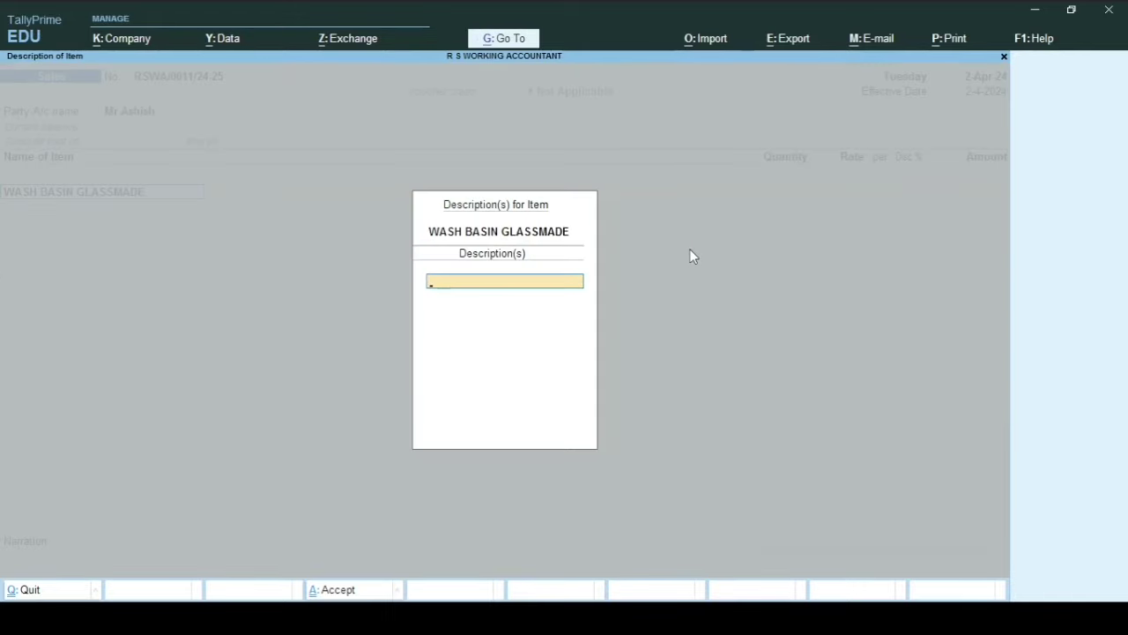
key("Return")
Allocate 1 pcs of the wash basin from the Bhiwandi godown at a rate of 5,000 with no discount.
key("Return")
key("Return")
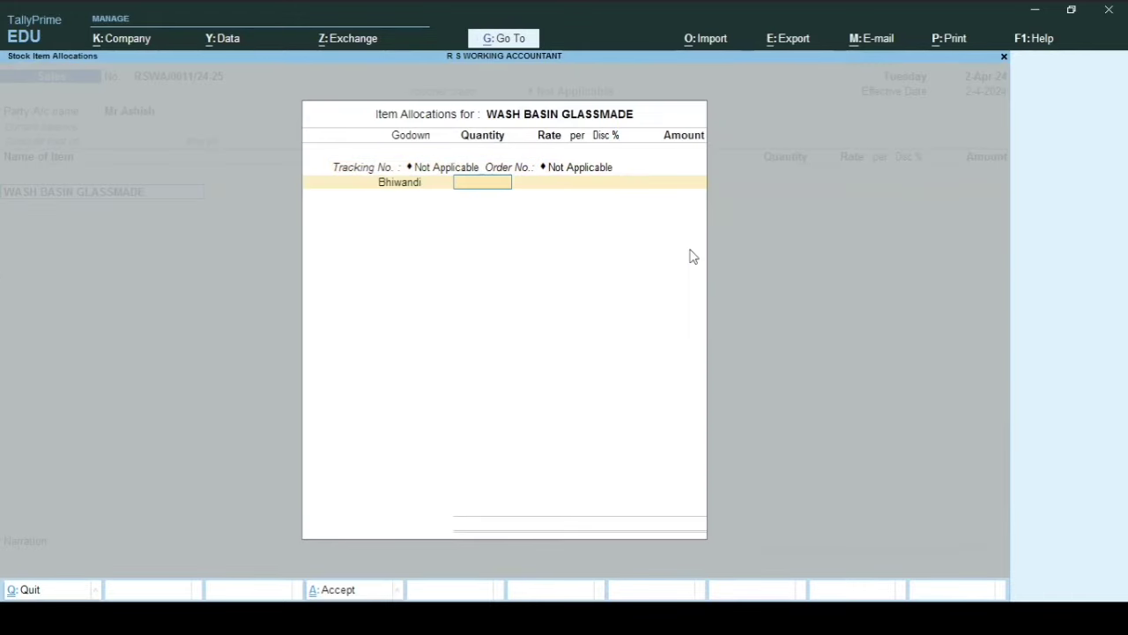
key("Return")
type("5000")
key("Return")
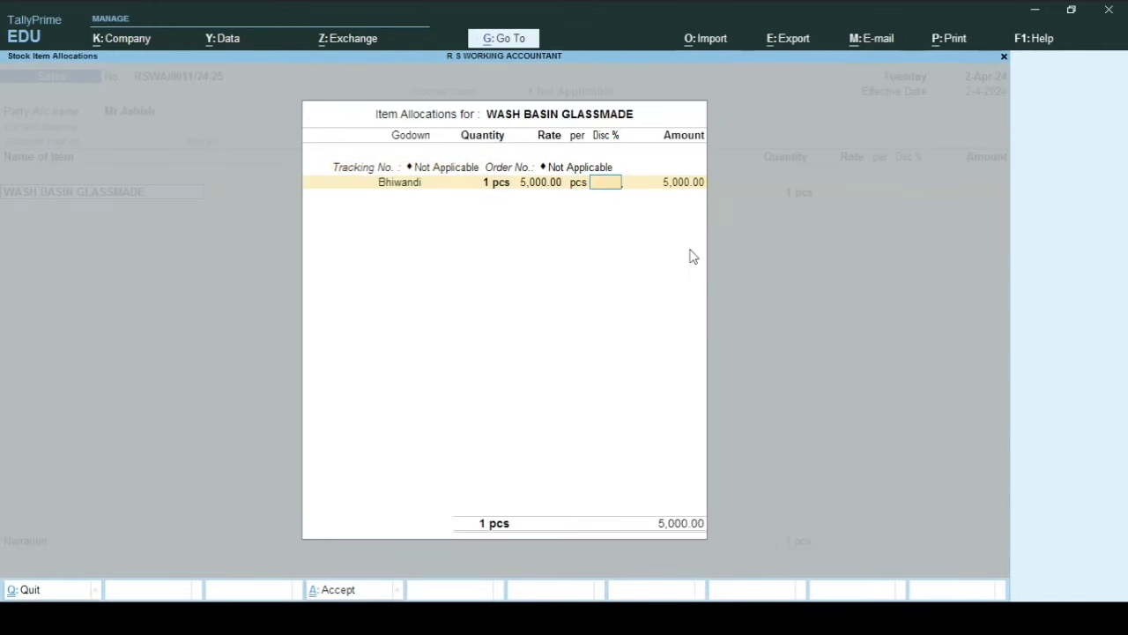
key("Return")
key("Return")
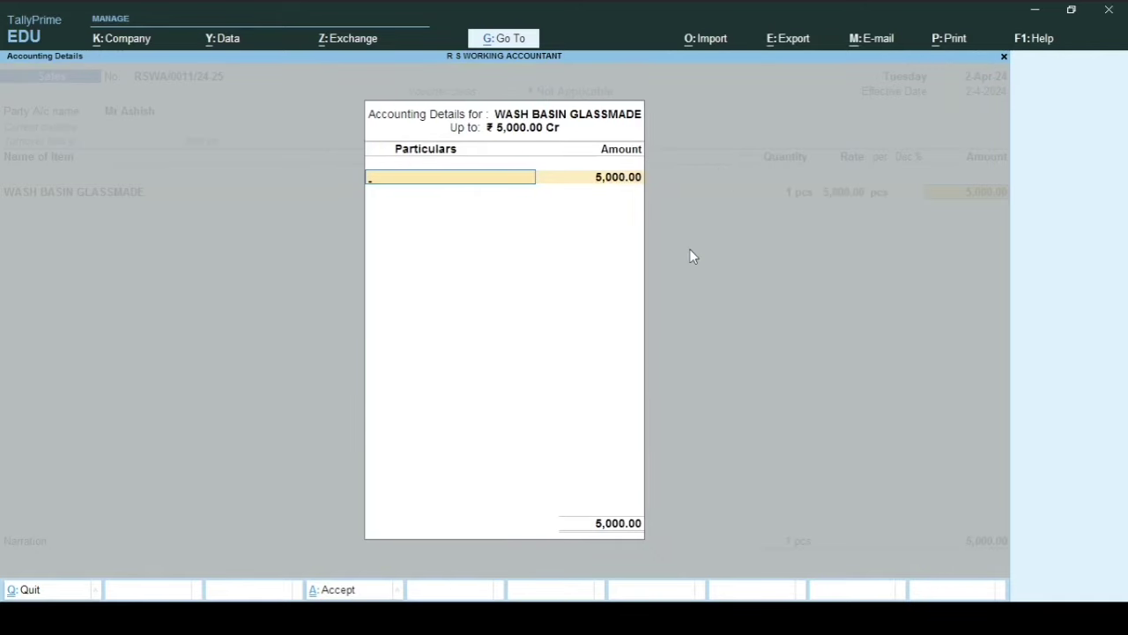
Assign the item's full amount to the GST SALE 18 % ledger in its accounting details.
type("18")
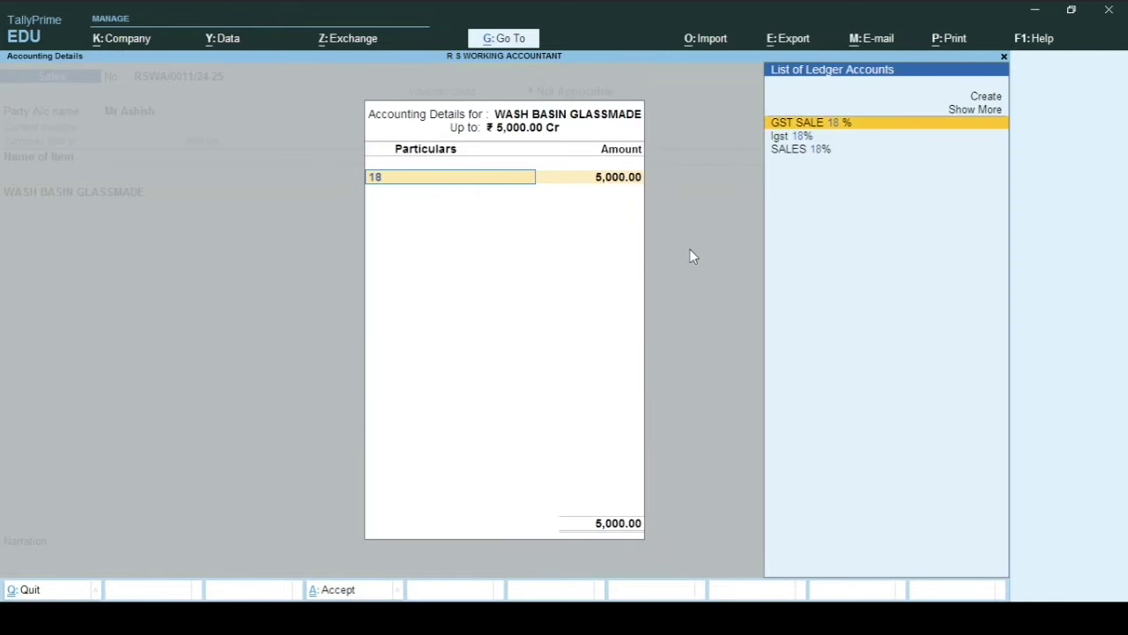
key("Return")
key("Return")
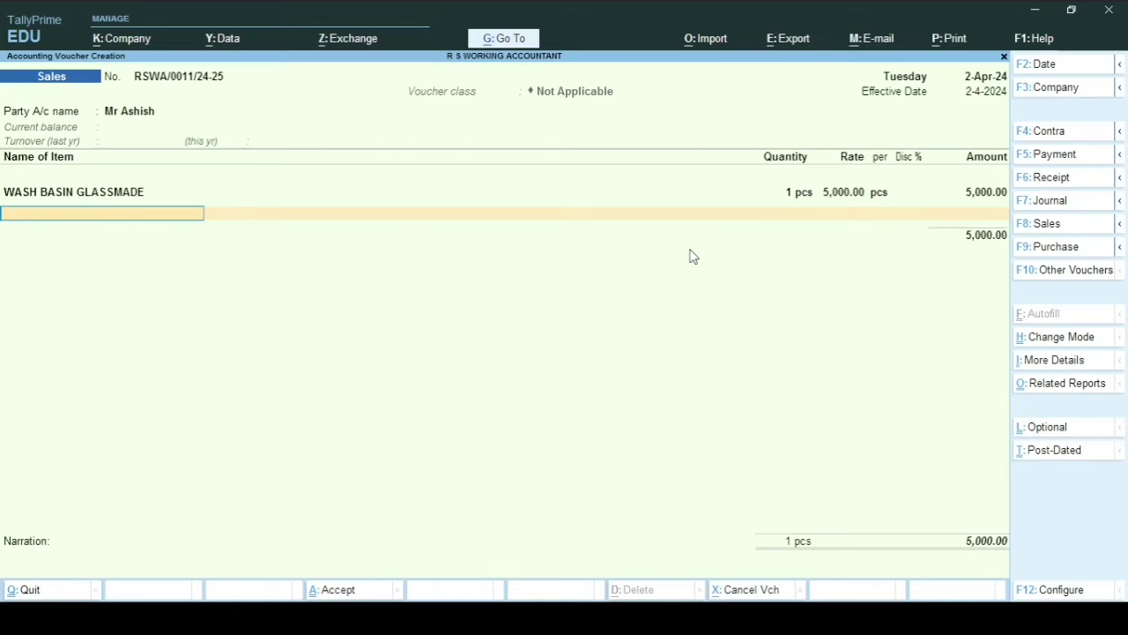
Add the Sale Cgst tax ledger at 9% below the item in the sales voucher.
type("SALE")
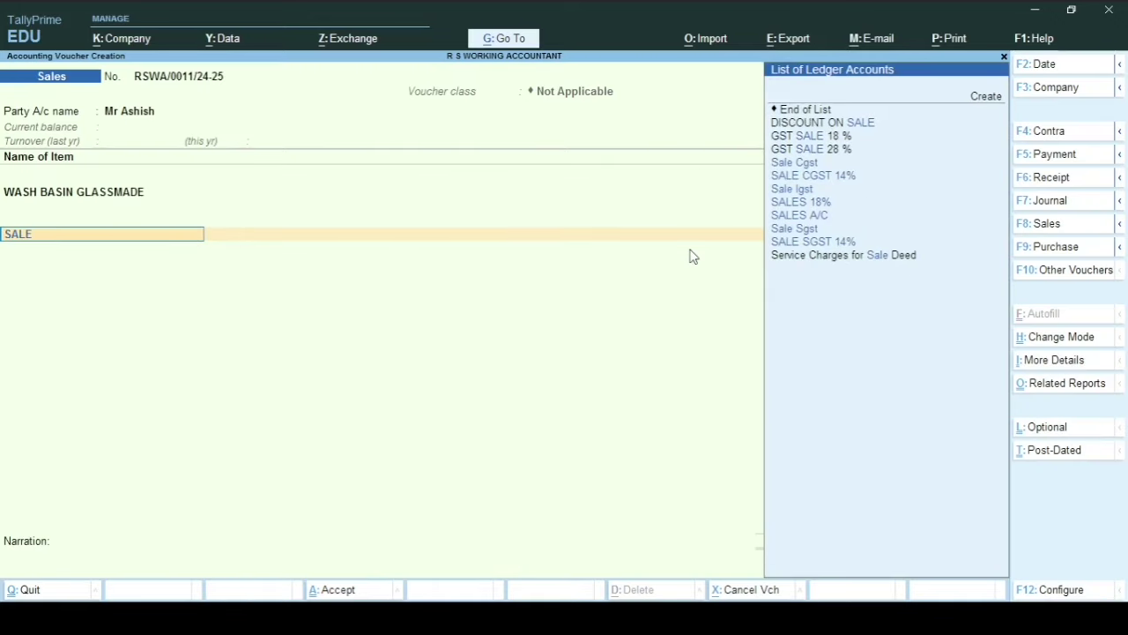
key("Down")
key("Down")
key("Down")
key("Down")
key("Down")
key("Down")
key("Down")
key("Down")
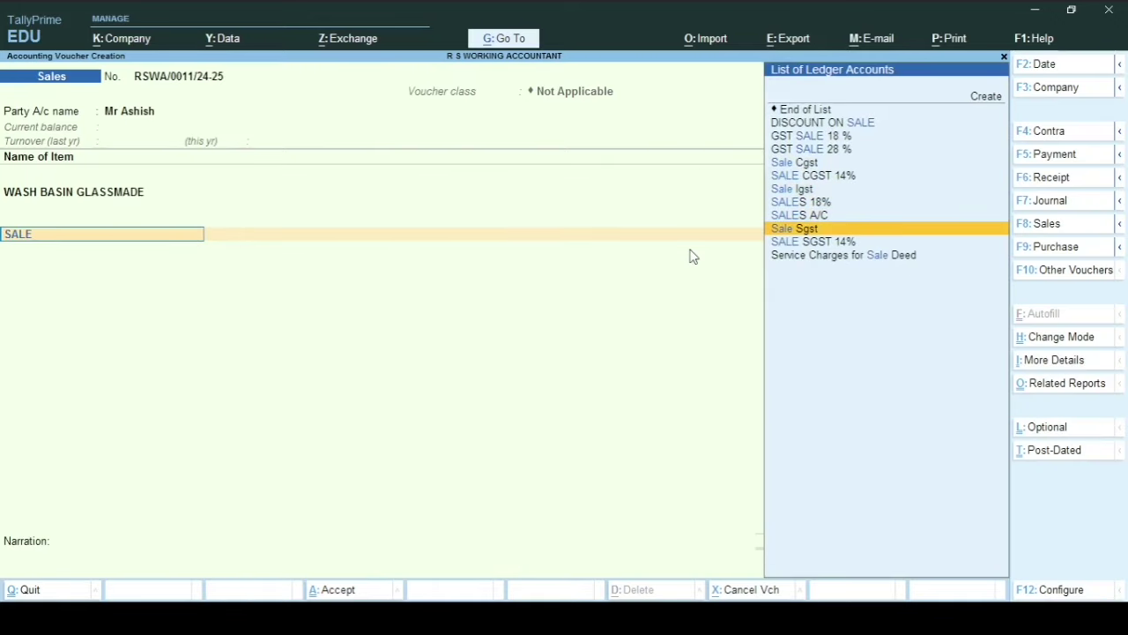
key("Up")
key("Up")
key("Up")
key("Up")
key("Up")
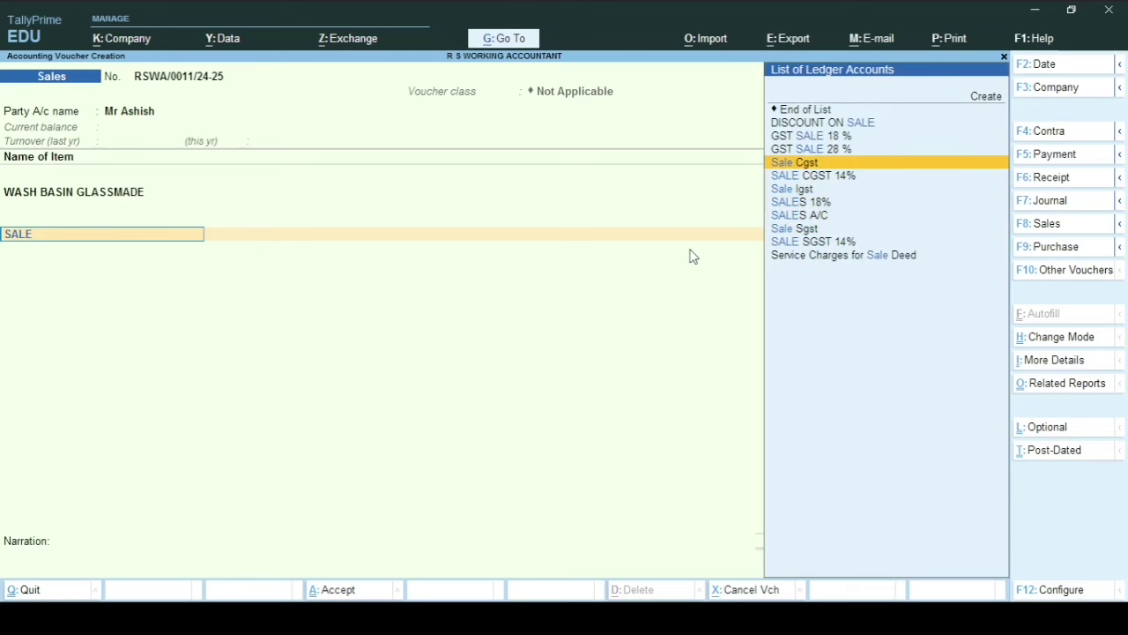
key("Return")
key("Return")
key("Return")
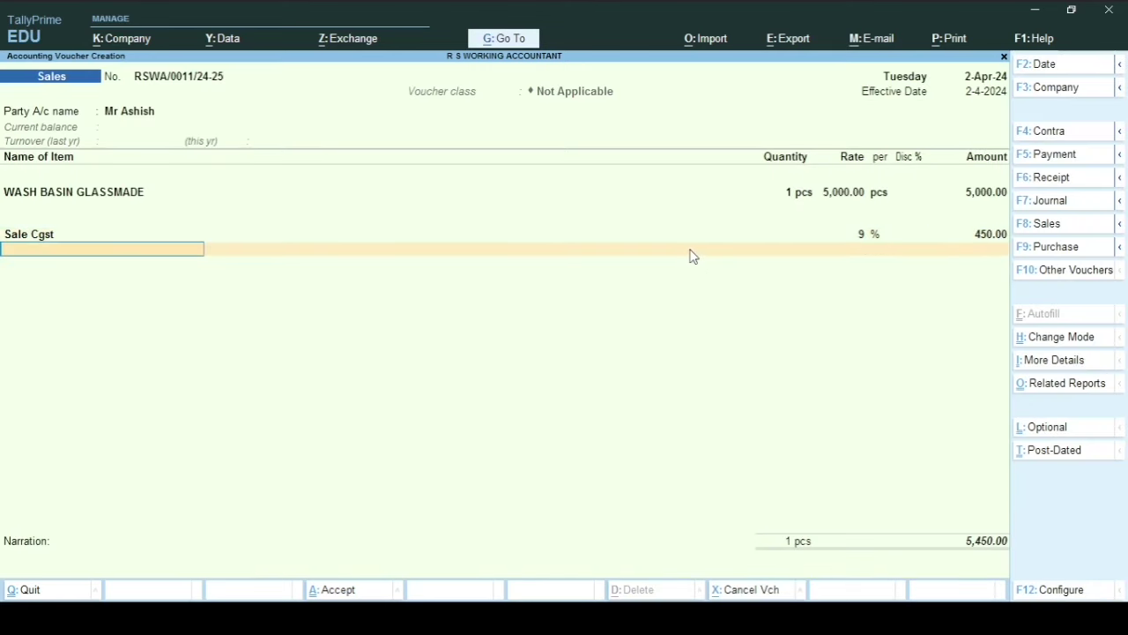
Add the Sale Sgst tax ledger at 9% below the Sale Cgst line.
type("SALESG")
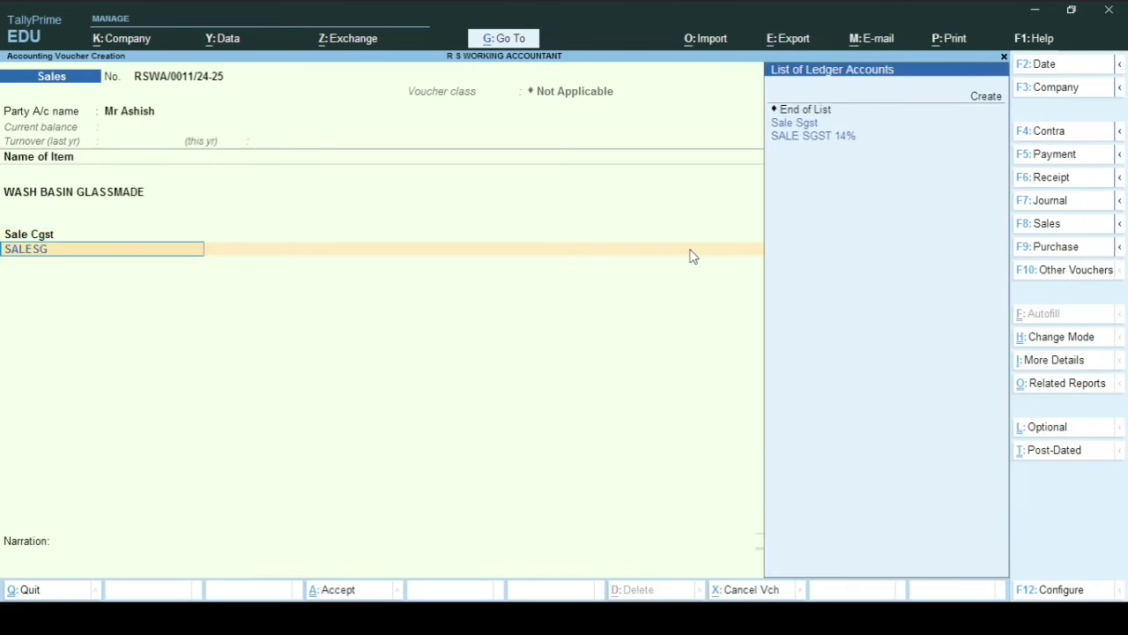
key("Return")
key("Return")
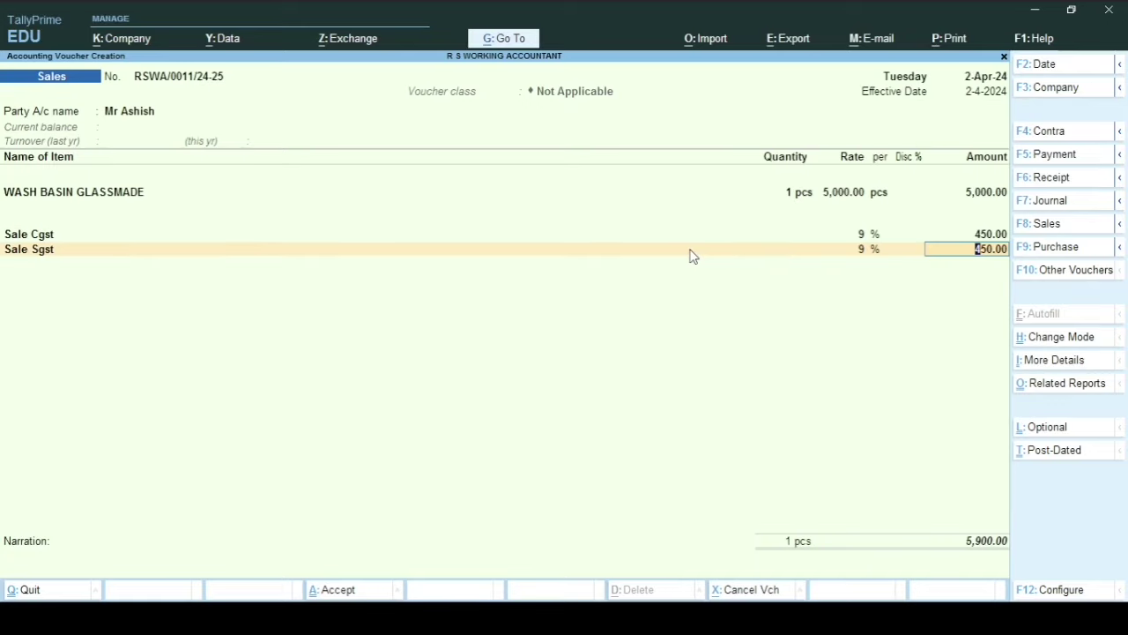
key("Return")
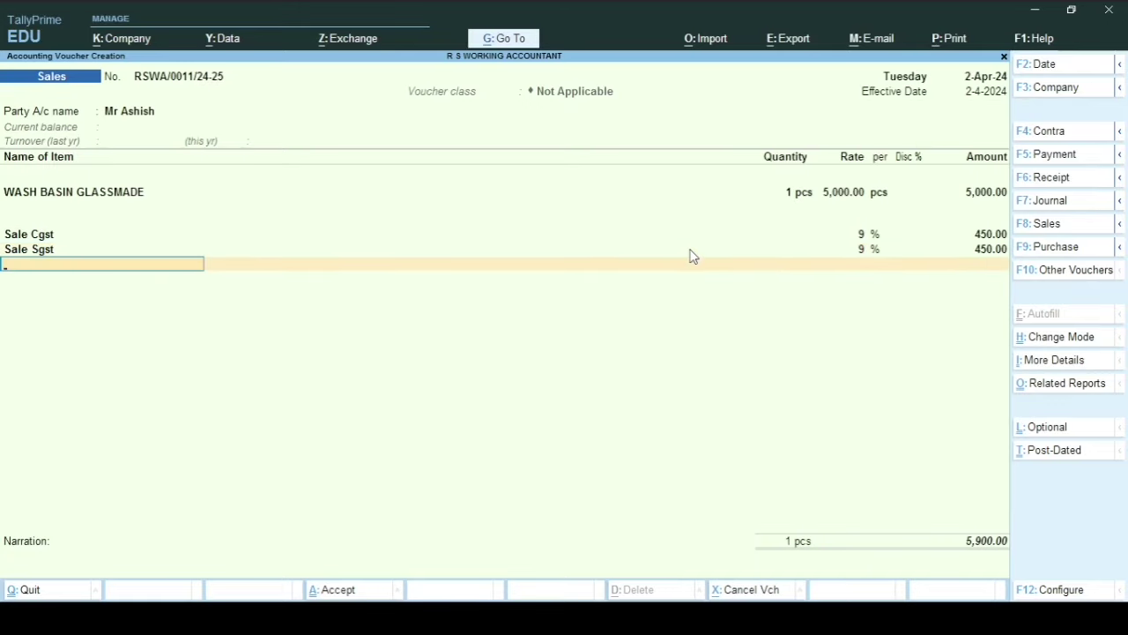
Accept the sales voucher and examine a zoomed print preview of its tax invoice.
key("Return")
key("ctrl+a")
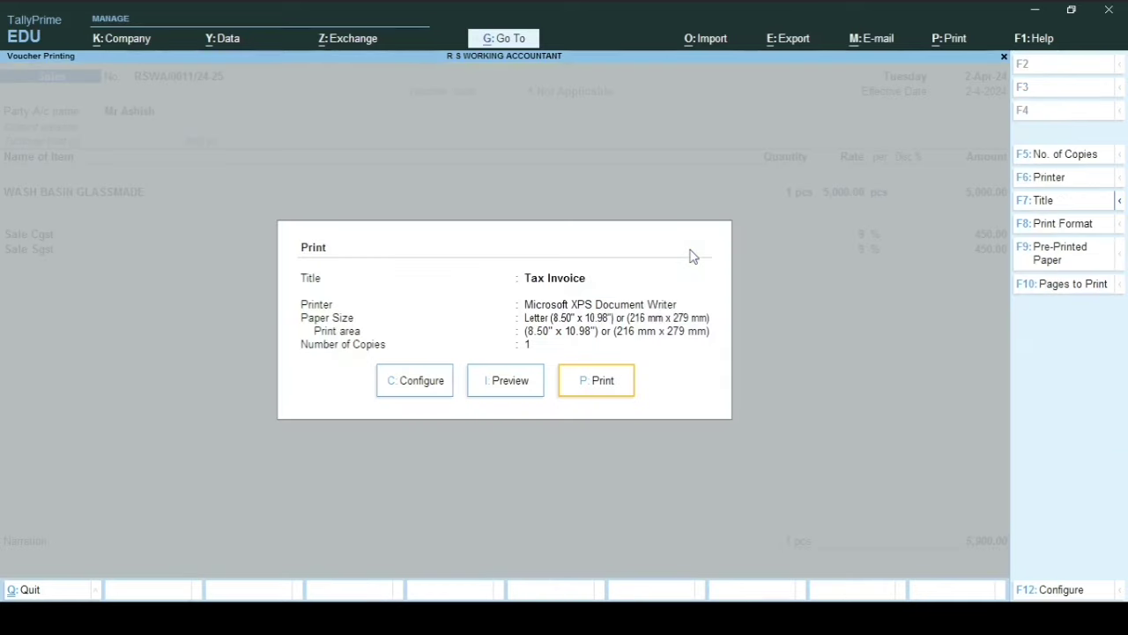
key("p")
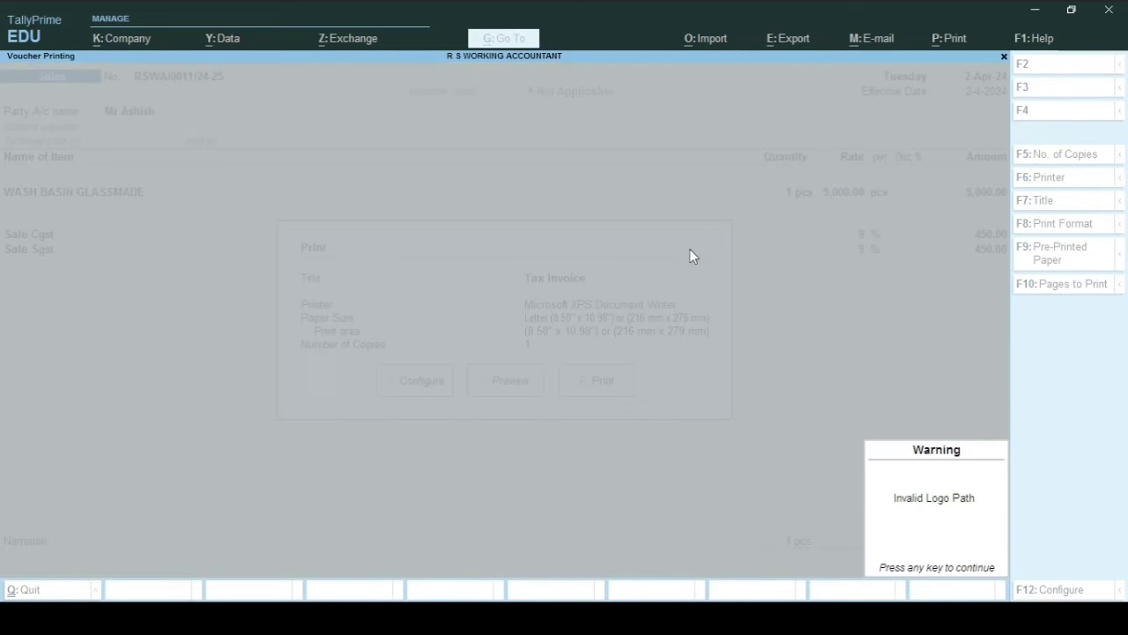
key("Return")
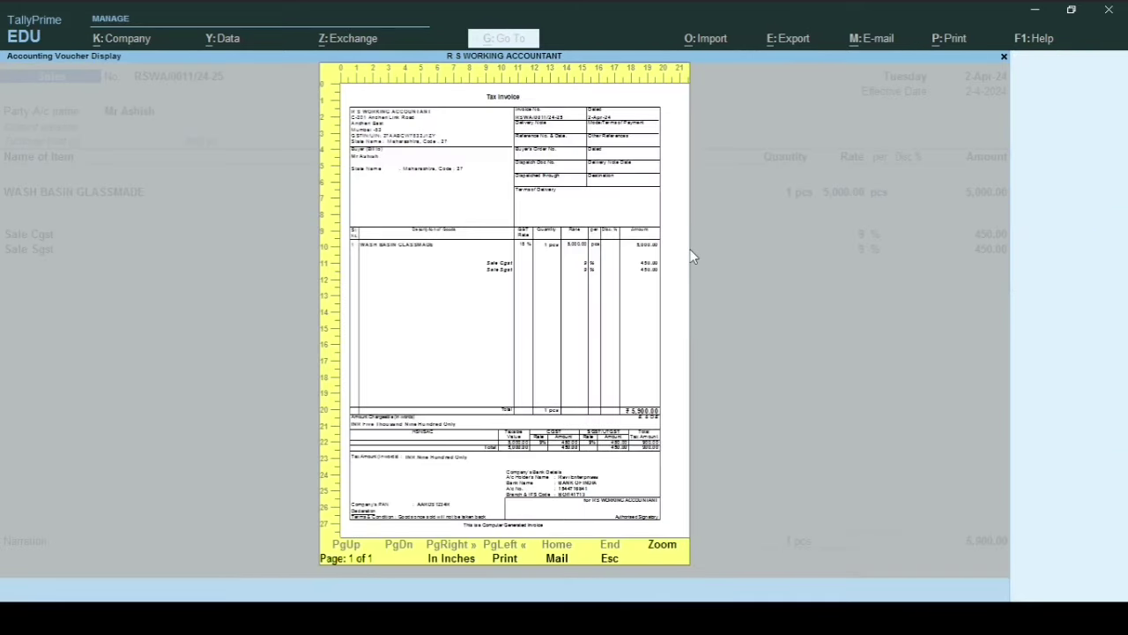
key("alt+z")
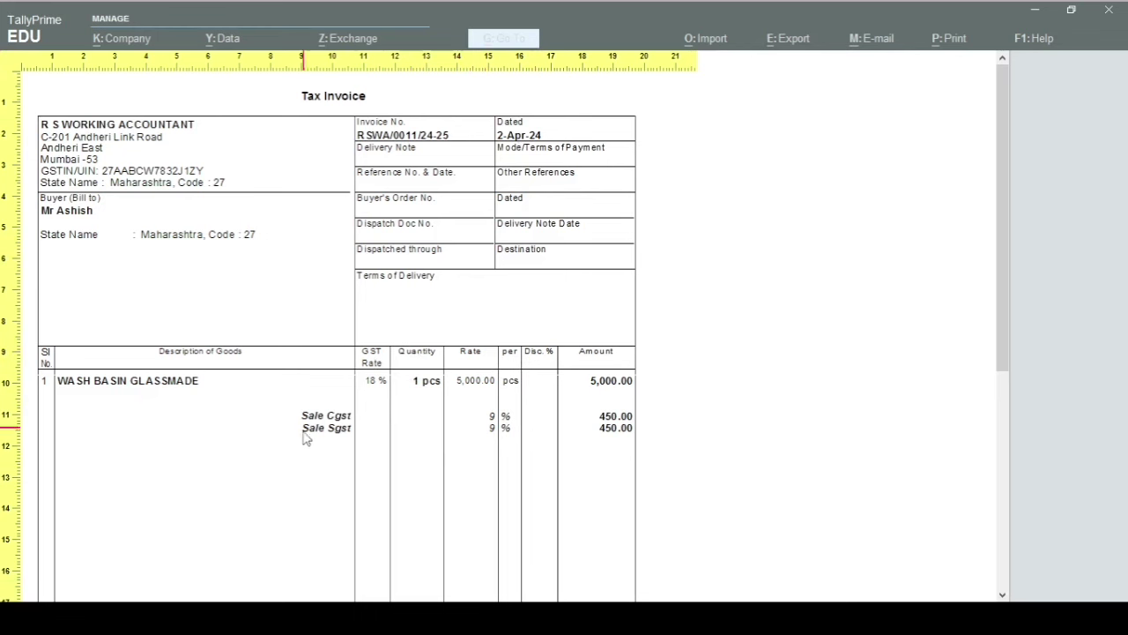
left_click(350, 380)
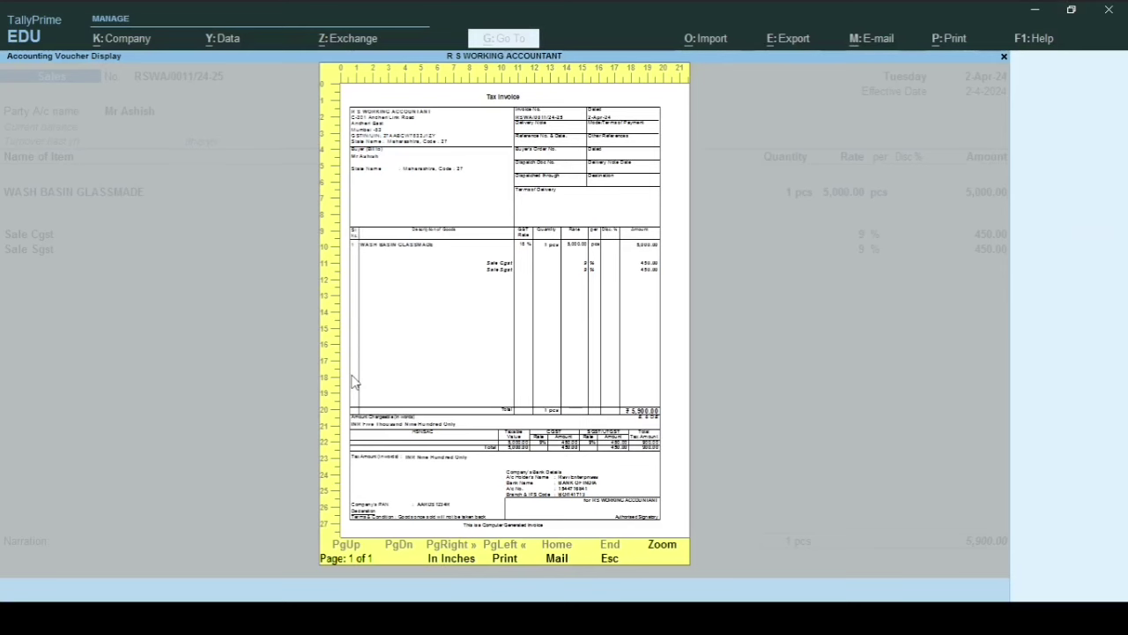
key("Escape")
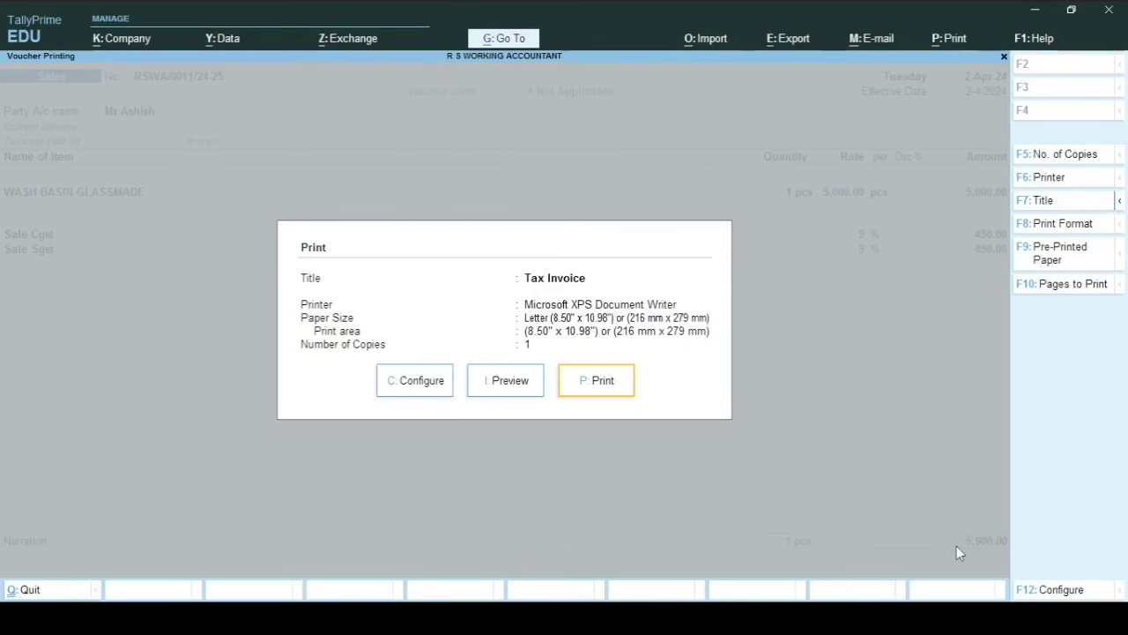
Open the print configuration for the sales invoice and expand it to show all options.
key("Escape")
key("ctrl+p")
left_click(1058, 596)
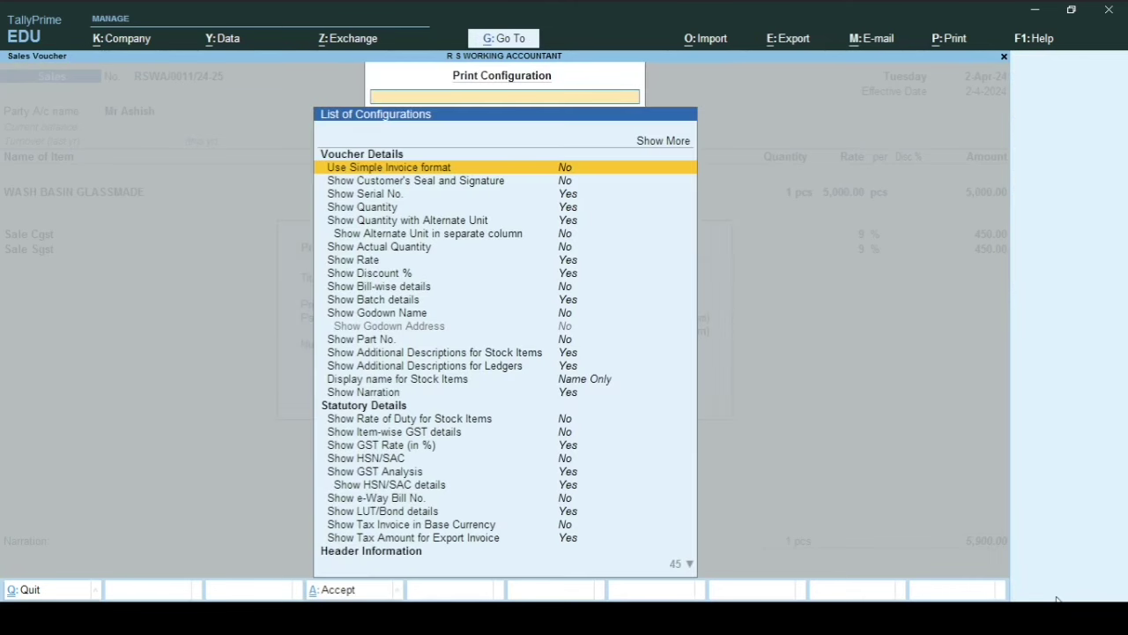
key("Up")
key("Return")
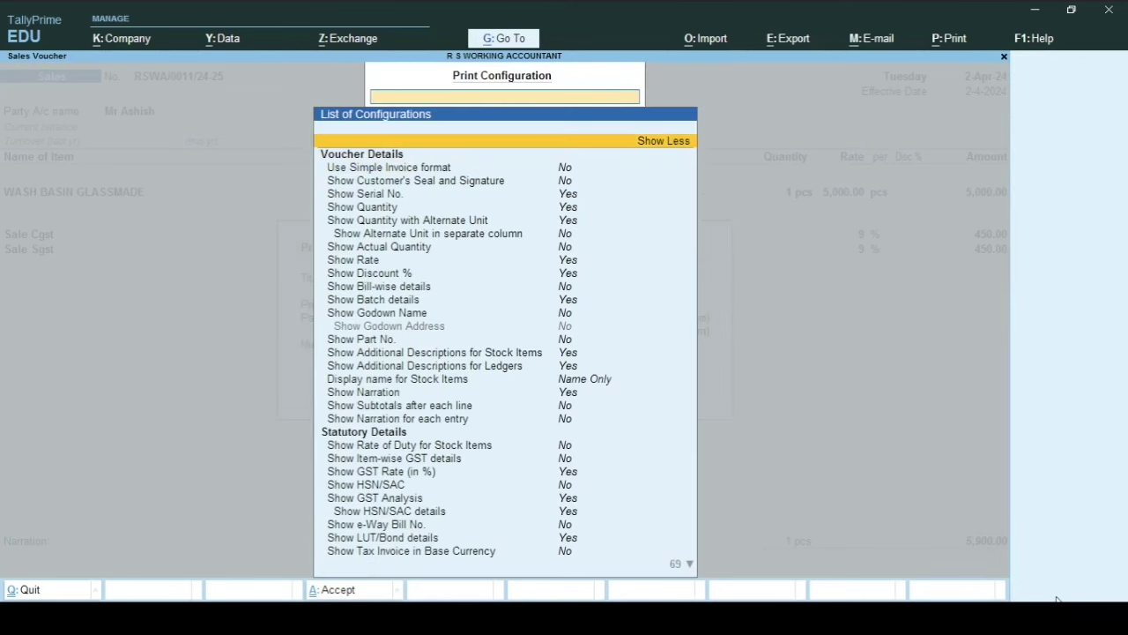
Set Show HSN/SAC to Yes in the statutory details and accept the print configuration.
key("Down")
key("Down")
key("Down")
key("Down")
key("Down")
key("Down")
key("Down")
key("Down")
key("Down")
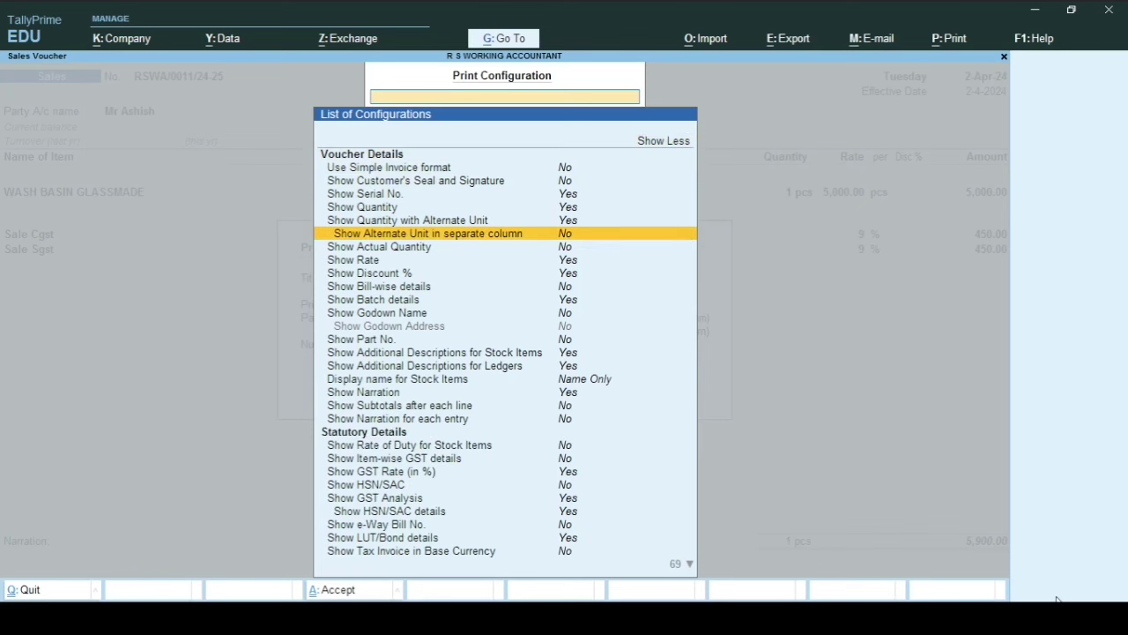
key("Down")
key("Down")
key("Down")
key("Down")
key("Down")
key("Down")
key("Down")
key("Down")
key("Down")
key("Down")
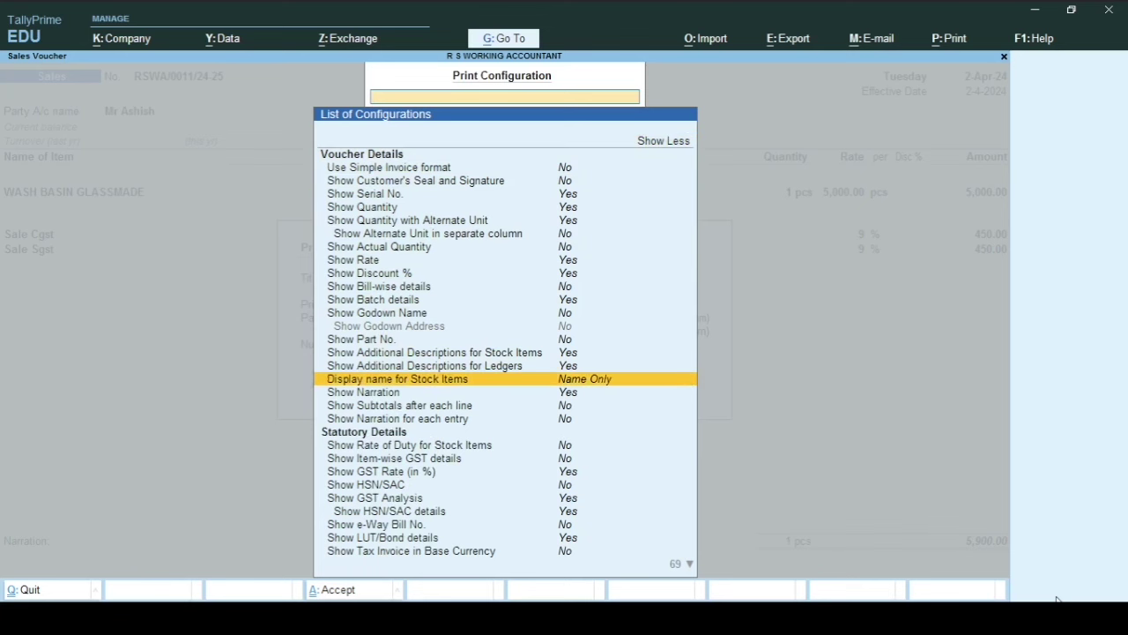
key("Down")
key("Down")
key("Down")
key("Down")
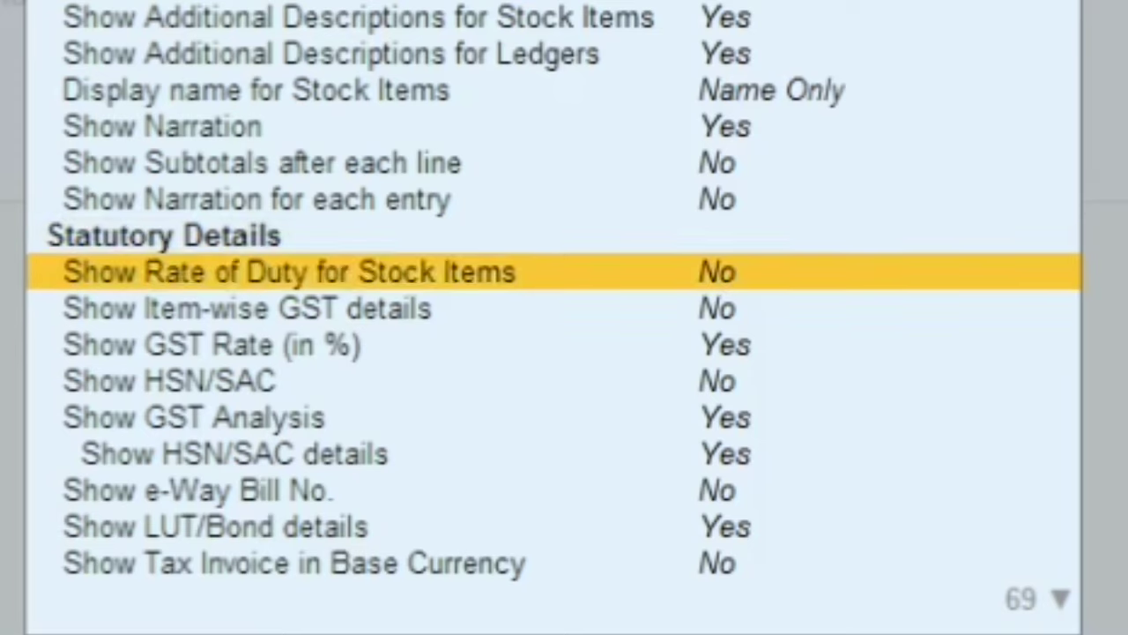
key("Down")
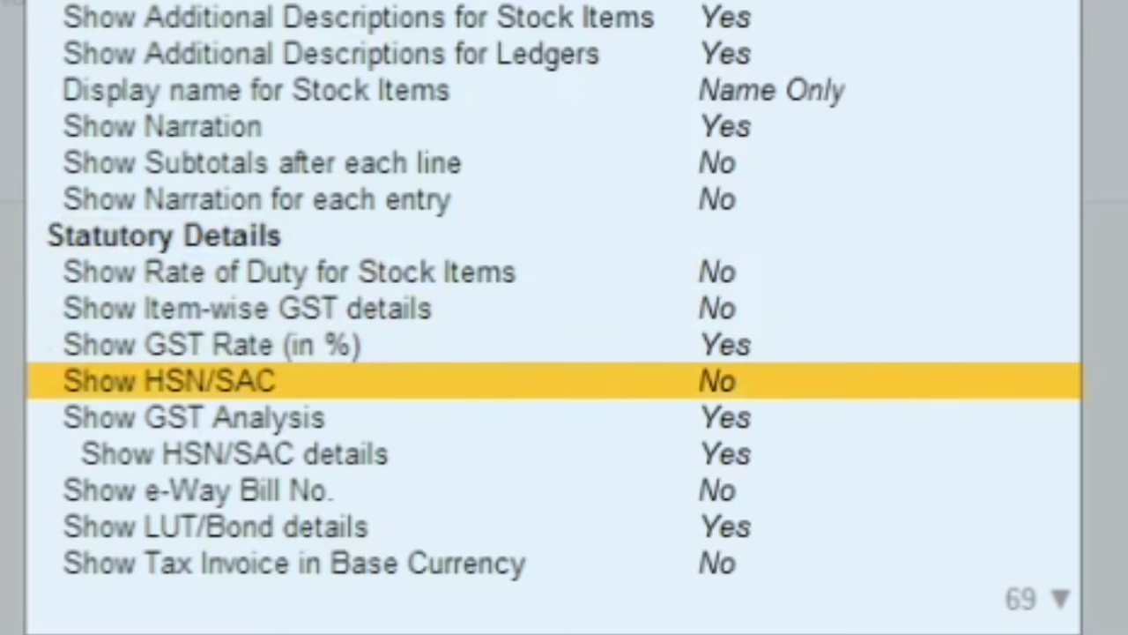
key("y")
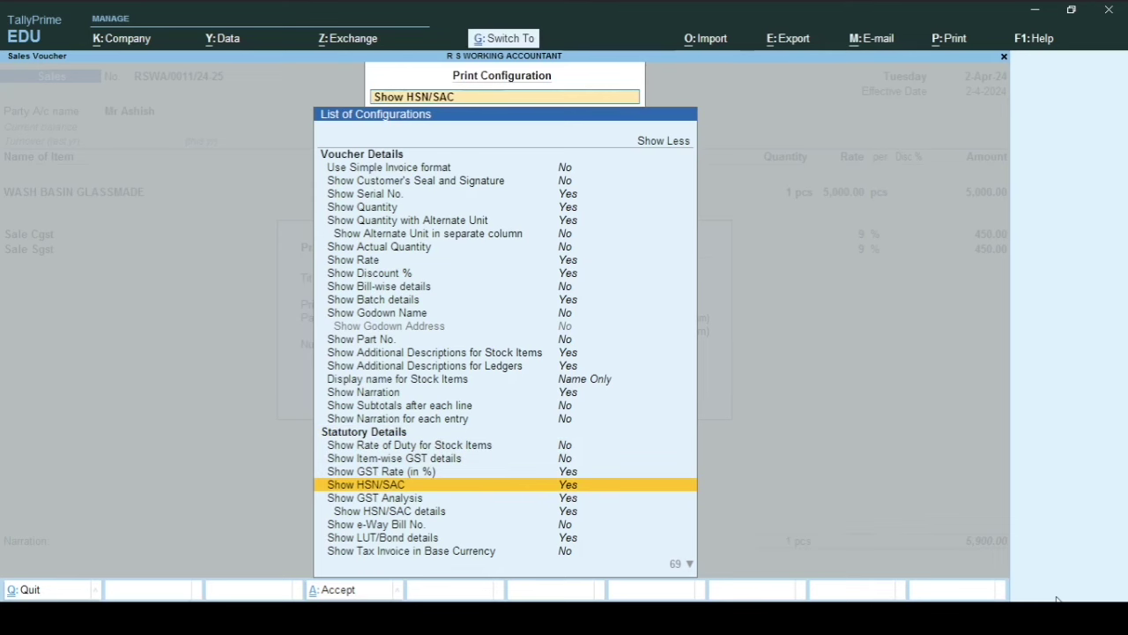
key("ctrl+a")
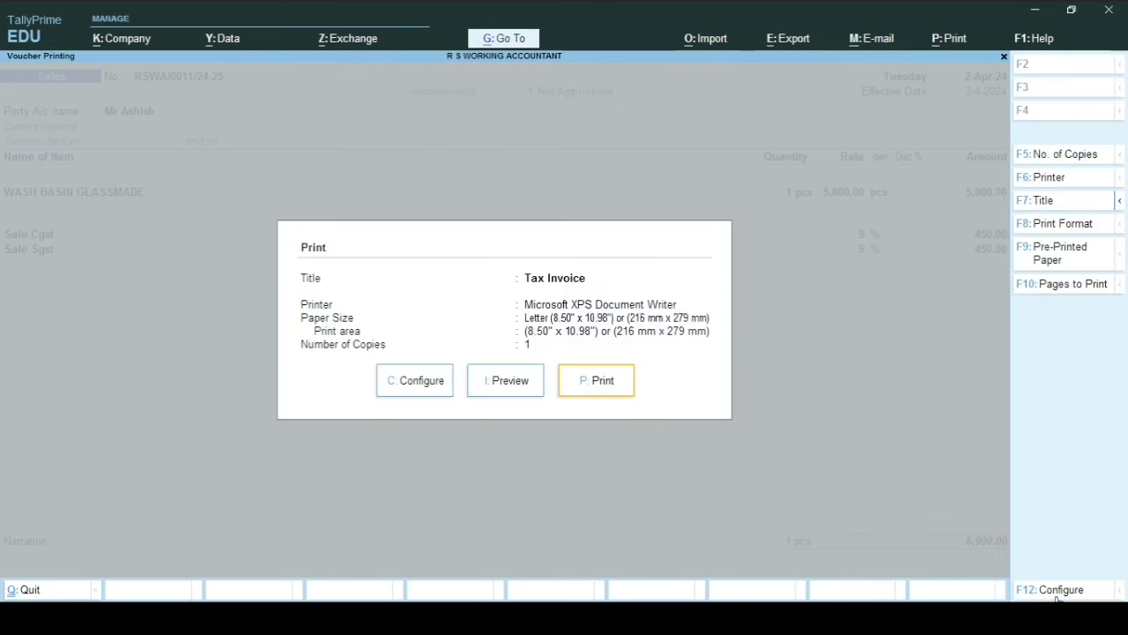
Preview the tax invoice to check its HSN/SAC column, and return to the sales voucher.
key("p")
key("Return")
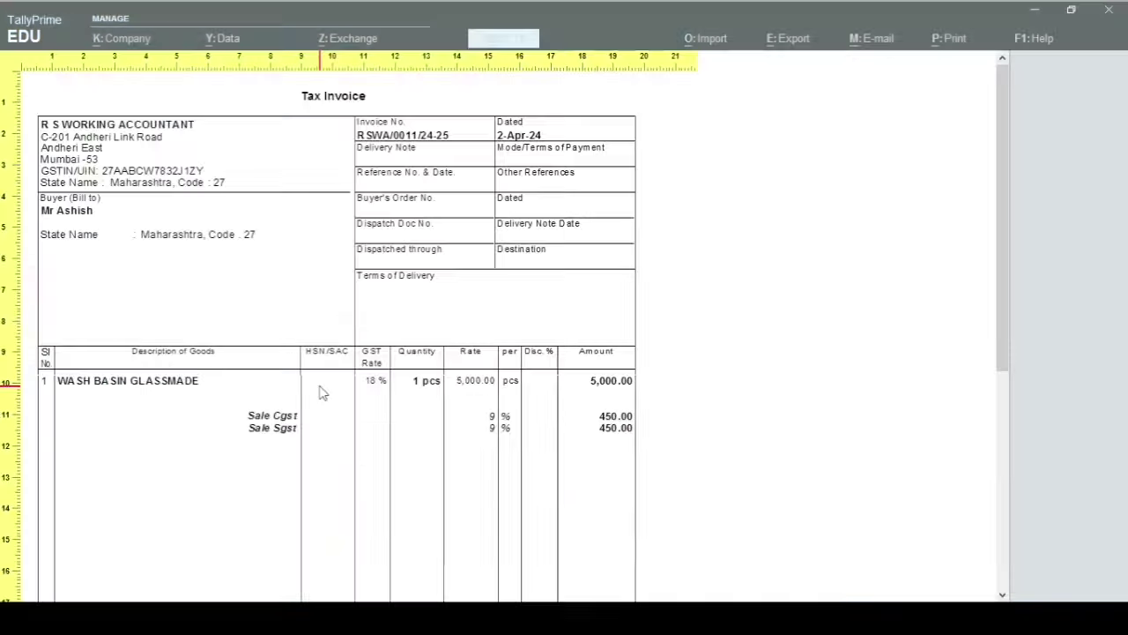
key("Escape")
key("Escape")
key("Escape")
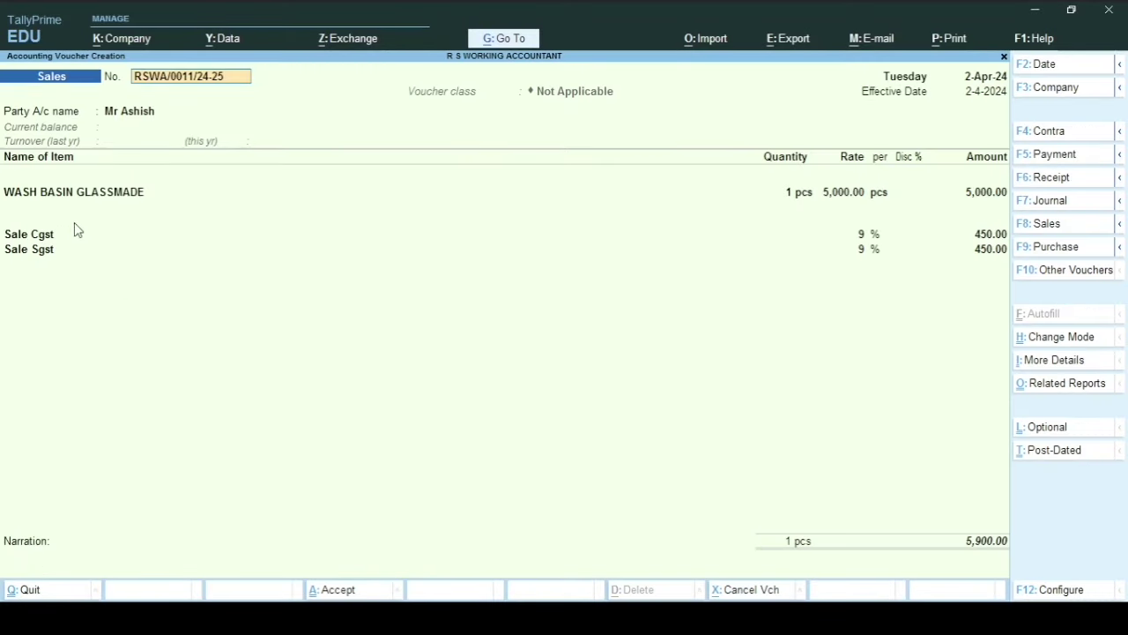
Alter the WASH BASIN GLASSMADE stock item from the voucher, setting its HSN/SAC Details to Specify Details Here.
left_click(77, 194)
key("ctrl+Return")
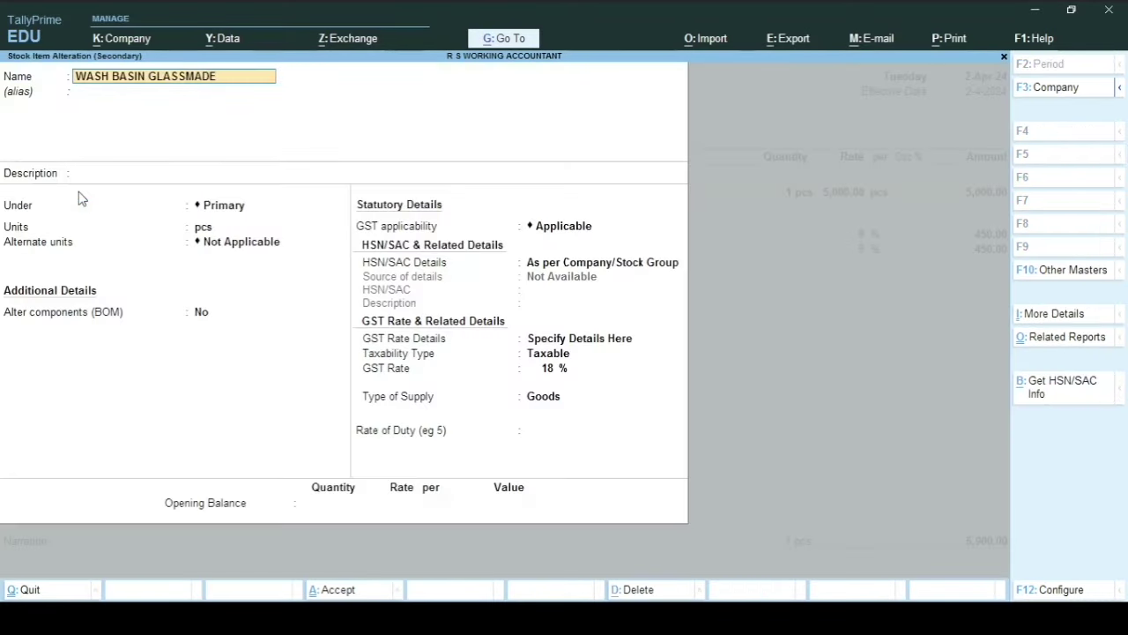
key("Return")
key("Return")
key("Return")
key("Return")
key("Return")
key("Return")
key("Return")
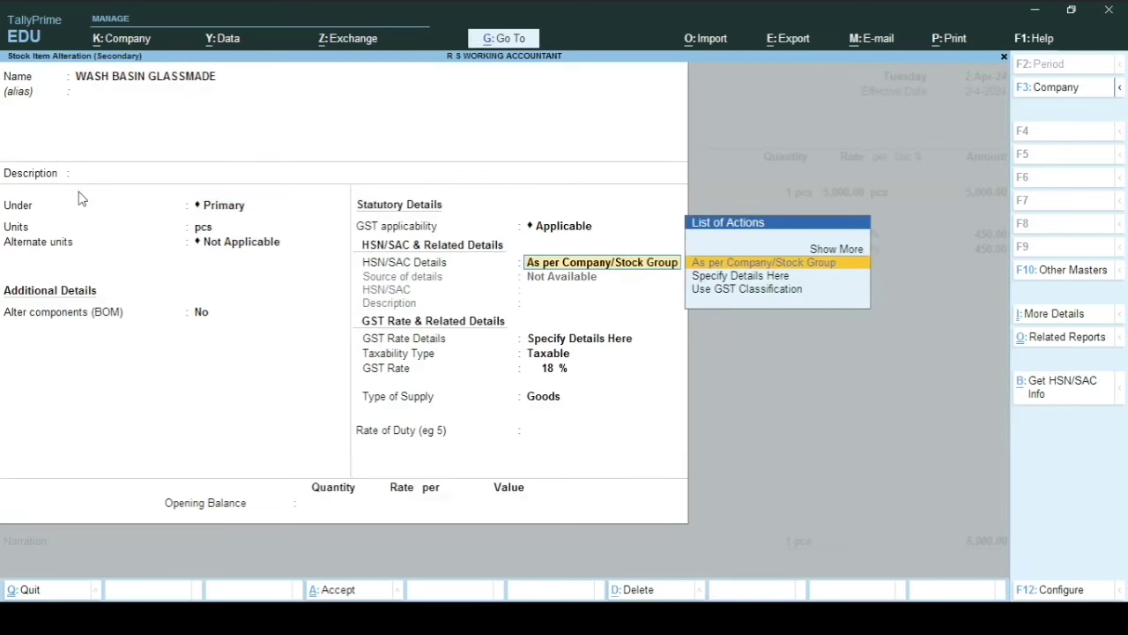
key("Down")
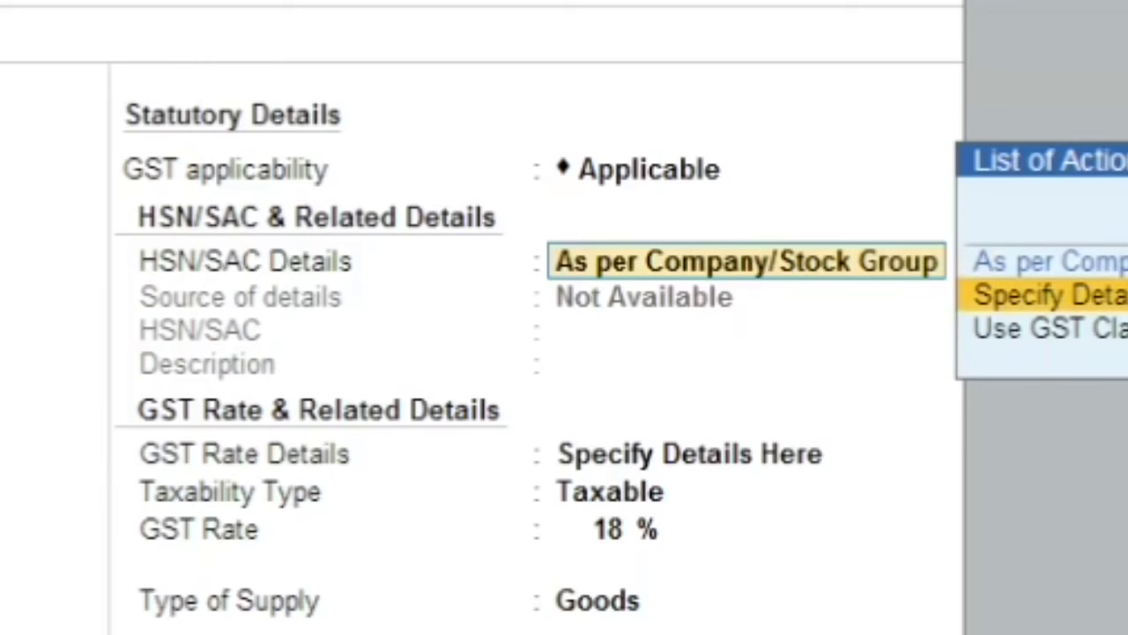
key("Return")
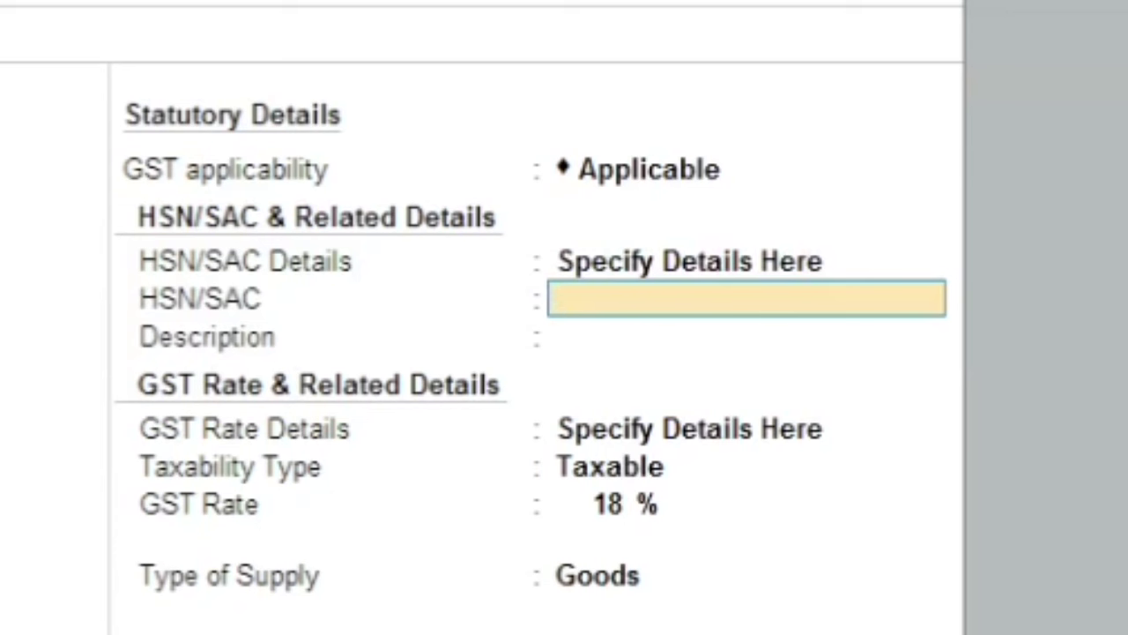
Enter 69109000 as the stock item's HSN/SAC code and leave its description blank.
type("6910900")
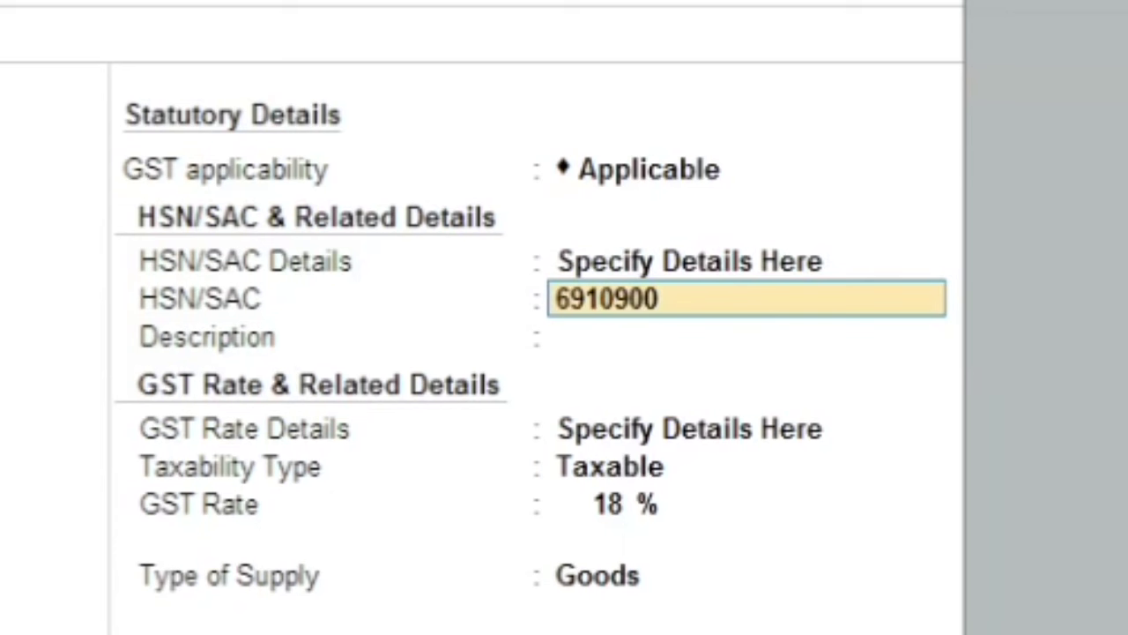
type("0")
key("Return")
key("Return")
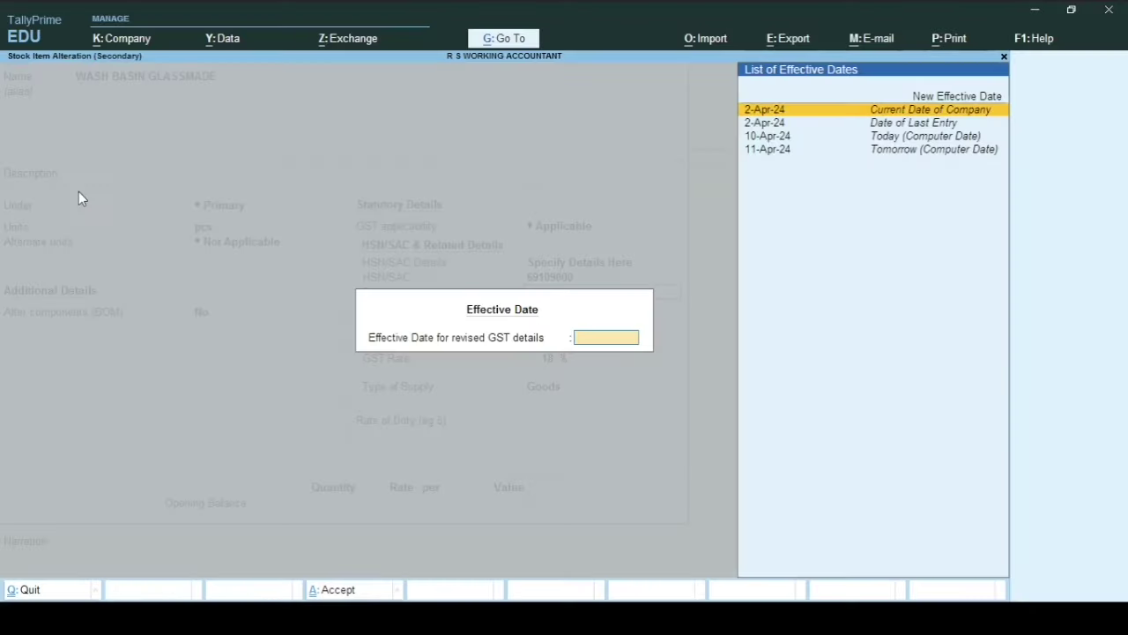
Add 1/4/24 as the new effective date for the revised GST details and accept the altered stock item.
key("Up")
key("Return")
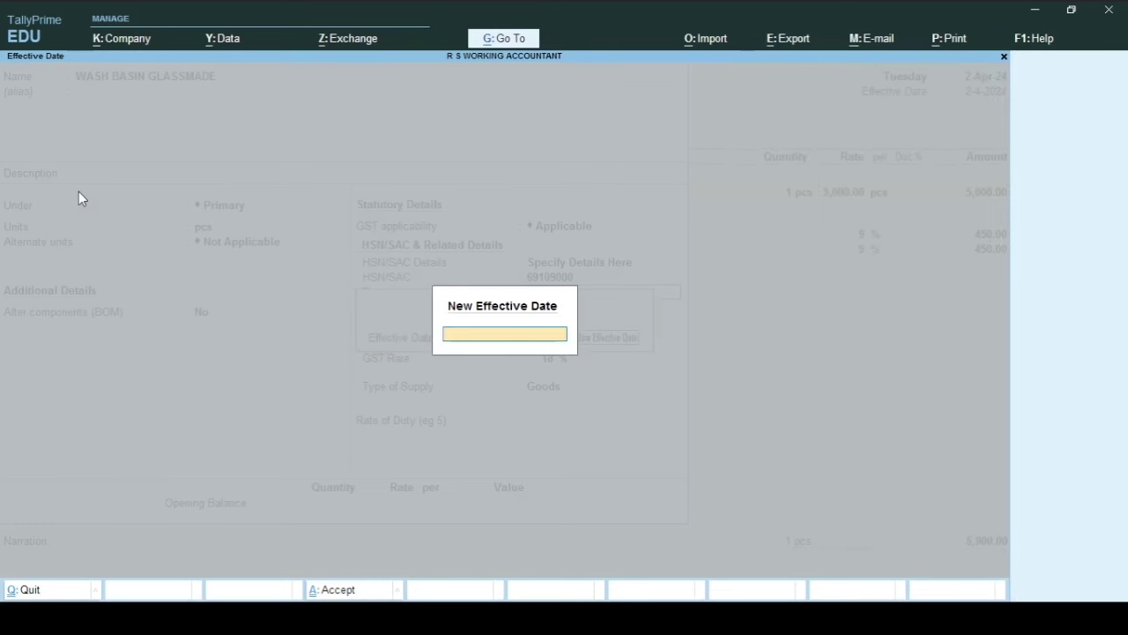
type("1/4/24")
key("Return")
key("Return")
key("Return")
key("Return")
key("Return")
key("Return")
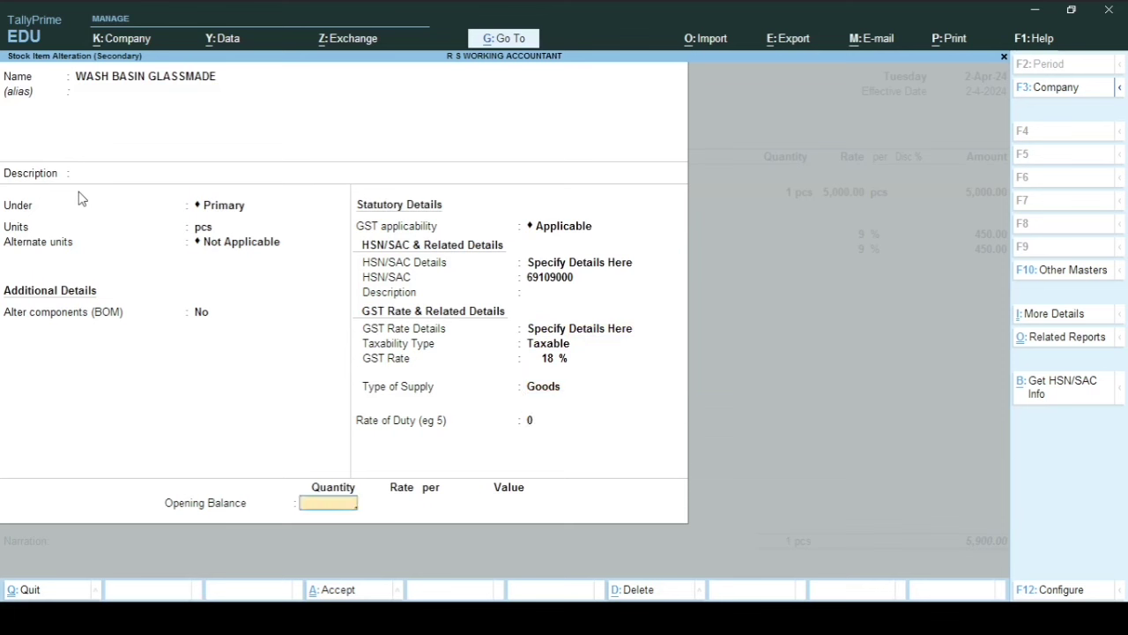
key("Return")
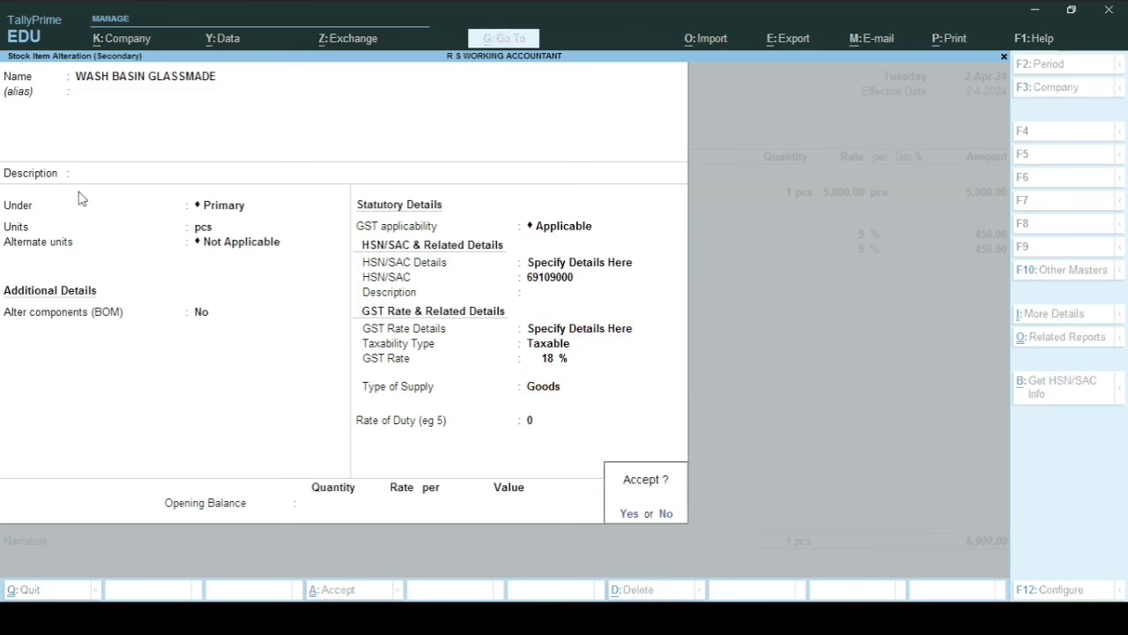
key("Return")
Reconfirm the wash basin's item allocation of 1 pcs from the Bhiwandi godown at a rate of 5,000.
key("Return")
key("Return")
key("Return")
key("Return")
key("Return")
key("Return")
key("Return")
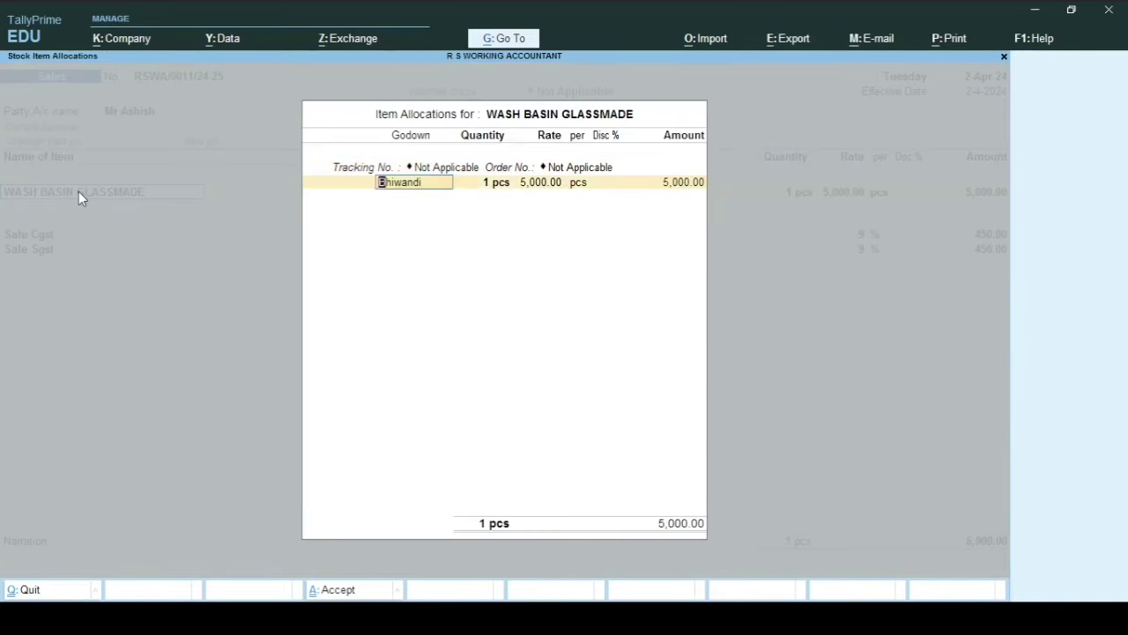
key("Return")
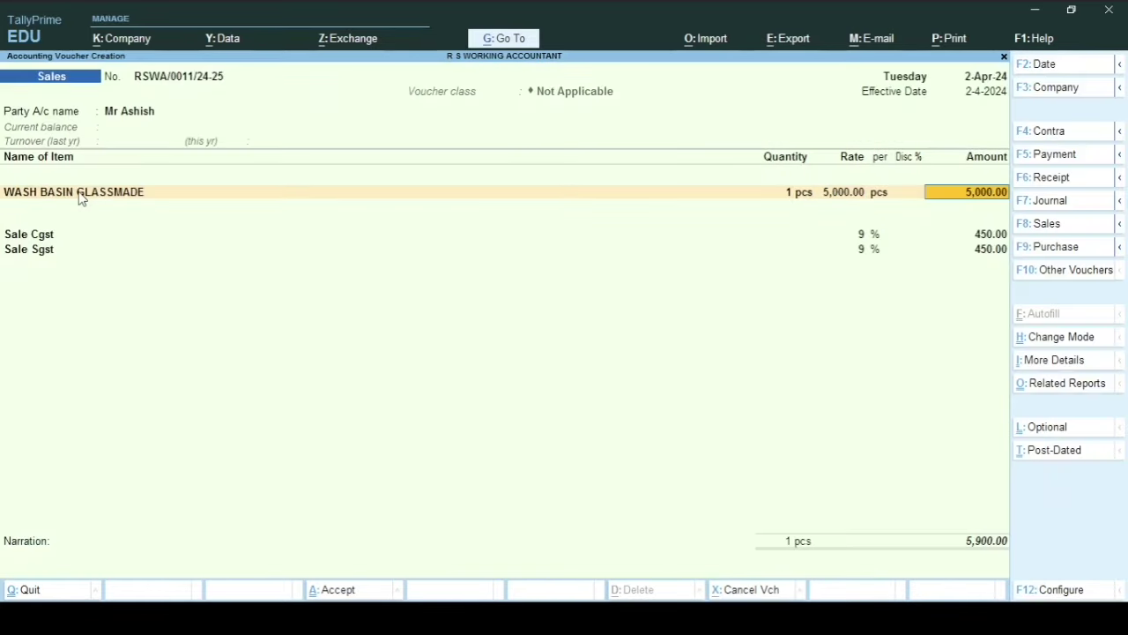
Reconfirm the item's accounting details and both tax ledger lines, leave the narration blank, and accept the sales voucher.
key("Return")
key("Return")
key("Return")
key("Return")
key("Return")
key("Return")
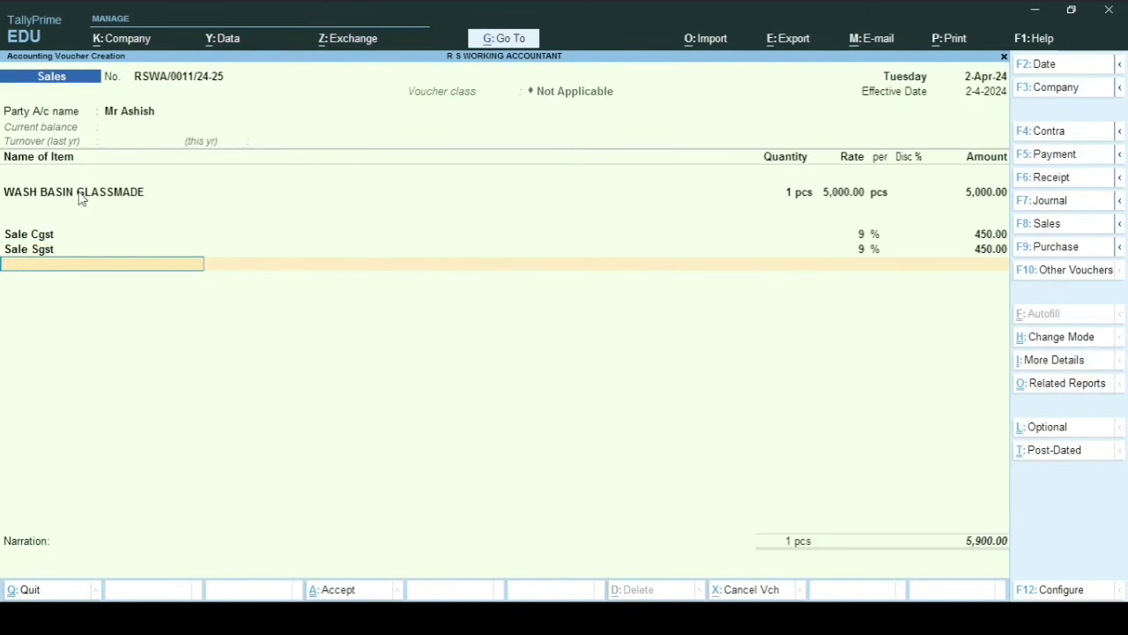
key("Return")
key("Return")
key("Return")
key("Return")
key("Return")
key("Return")
key("Return")
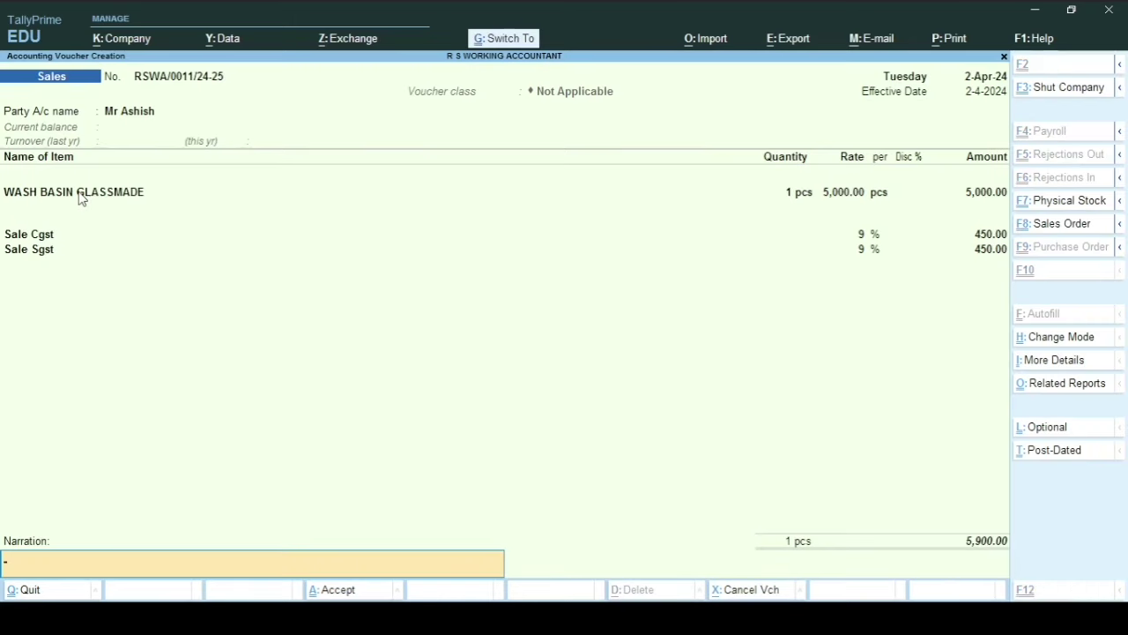
key("Return")
Preview the tax invoice enlarged to check the HSN/SAC code in the item line and tax summary, and close the preview.
key("Return")
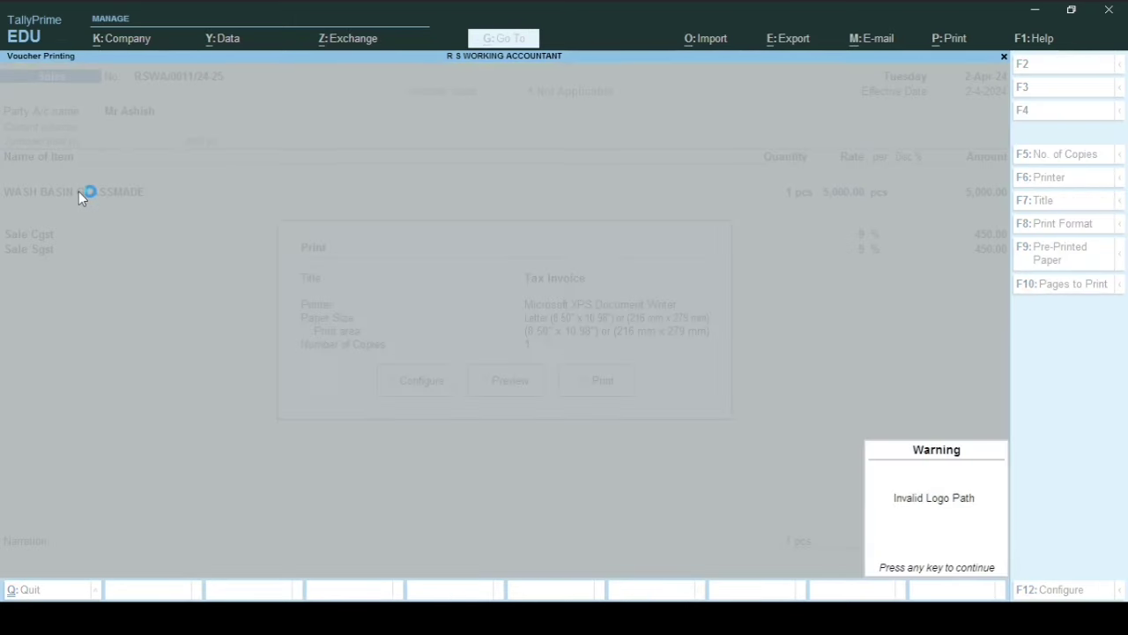
key("Return")
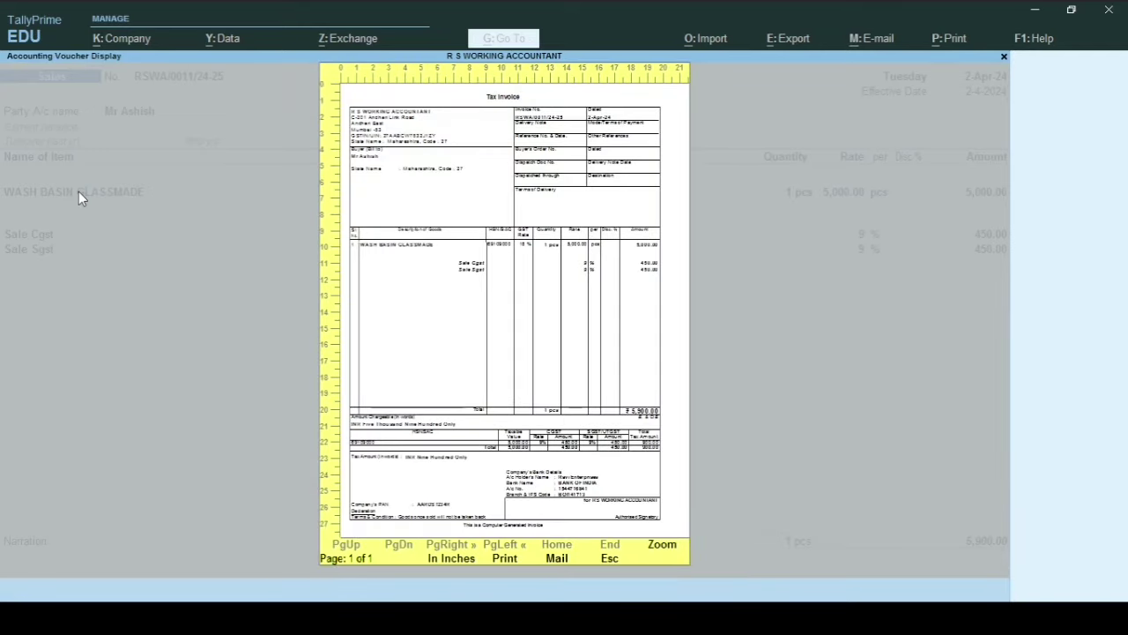
key("alt+z")
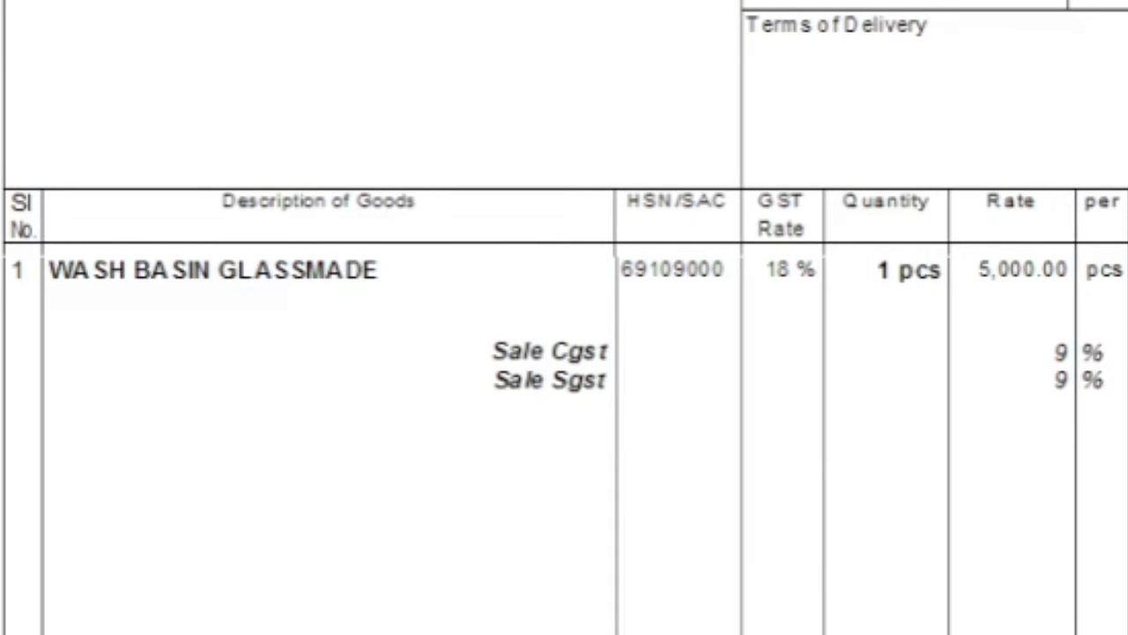
scroll(659, 335, "down", 10)
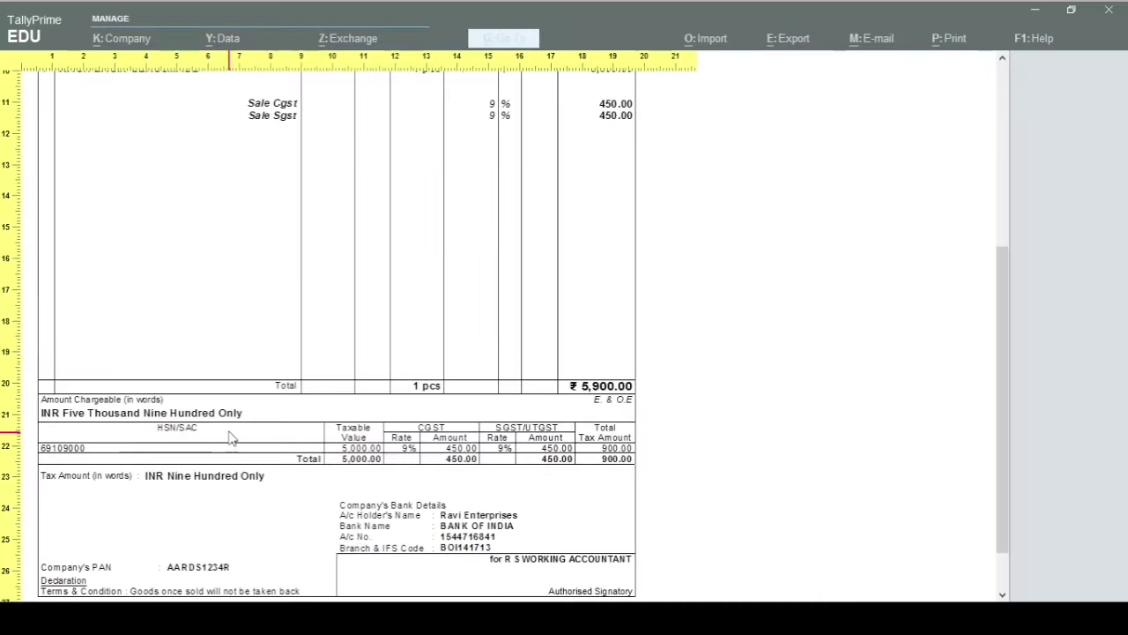
key("z")
key("Escape")
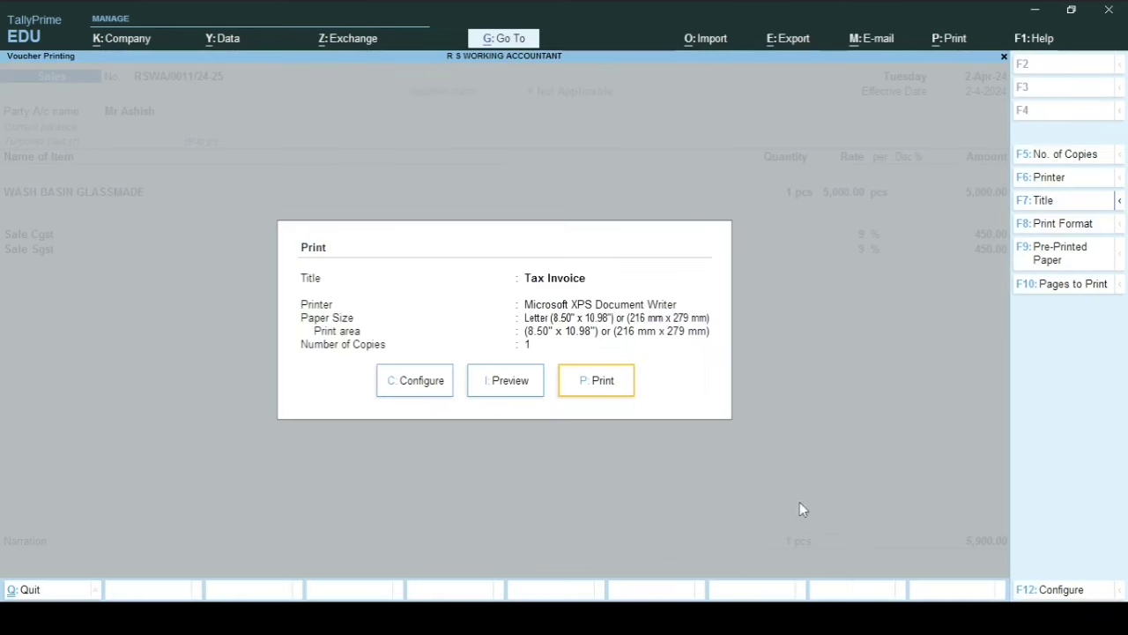
Set Show HSN/SAC details under GST Analysis to No in the invoice's full print configuration list and accept it.
left_click(1054, 596)
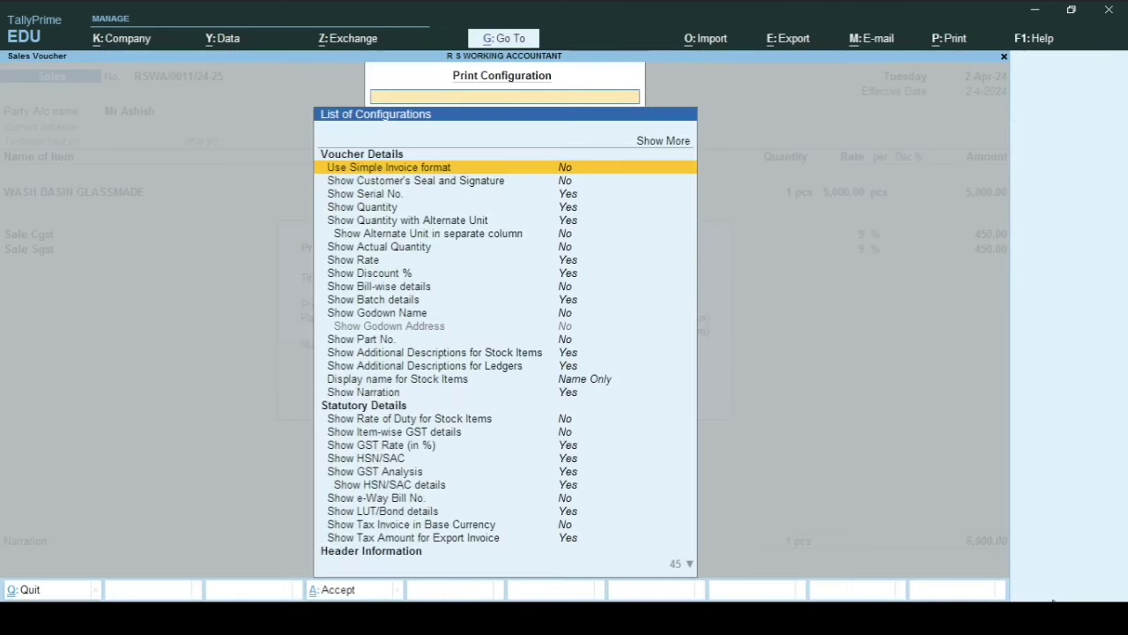
key("Up")
key("Up")
key("Return")
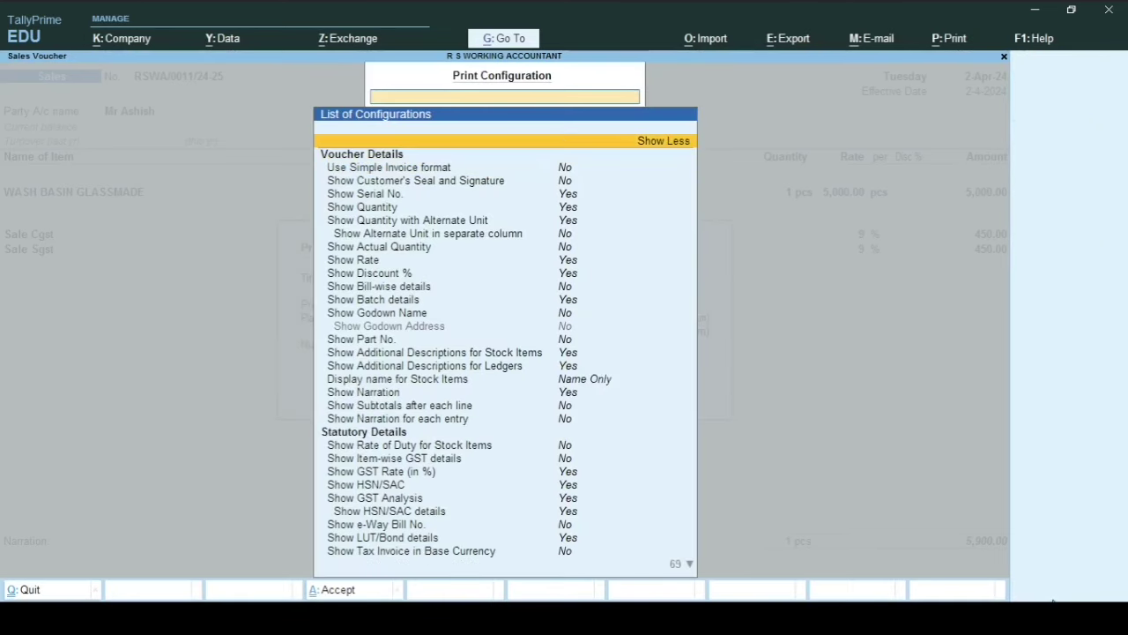
key("Down")
key("Down")
key("Down")
key("Down")
key("Down")
key("Down")
key("Down")
key("Down")
key("Down")
key("Down")
key("Down")
key("Down")
key("Down")
key("Down")
key("Down")
key("Down")
key("Down")
key("Down")
key("Down")
key("Down")
key("Down")
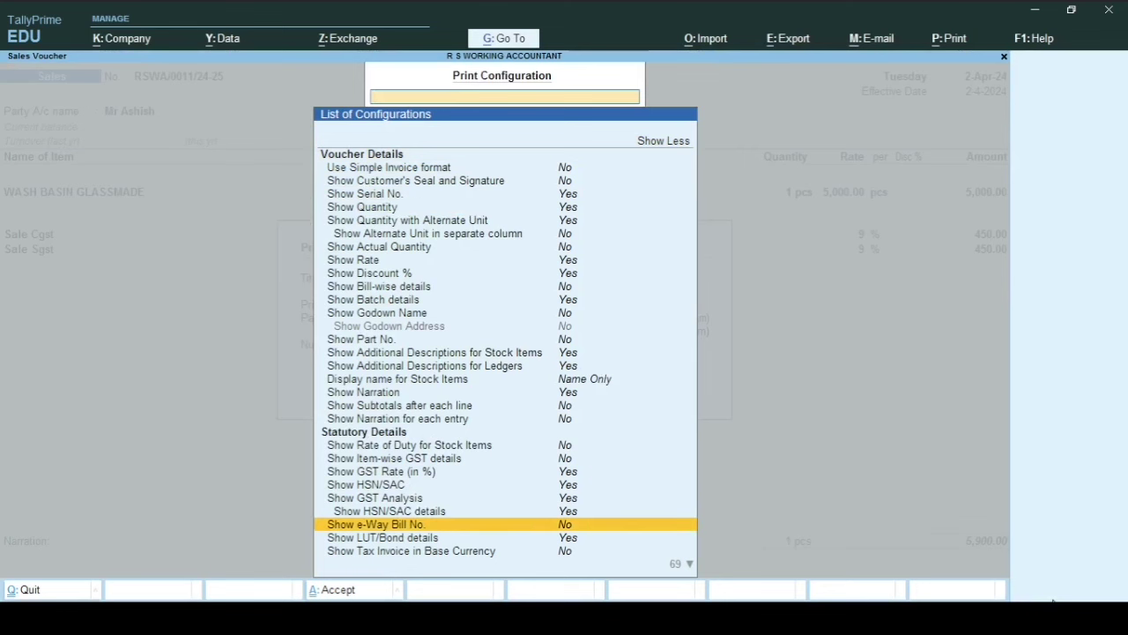
key("Up")
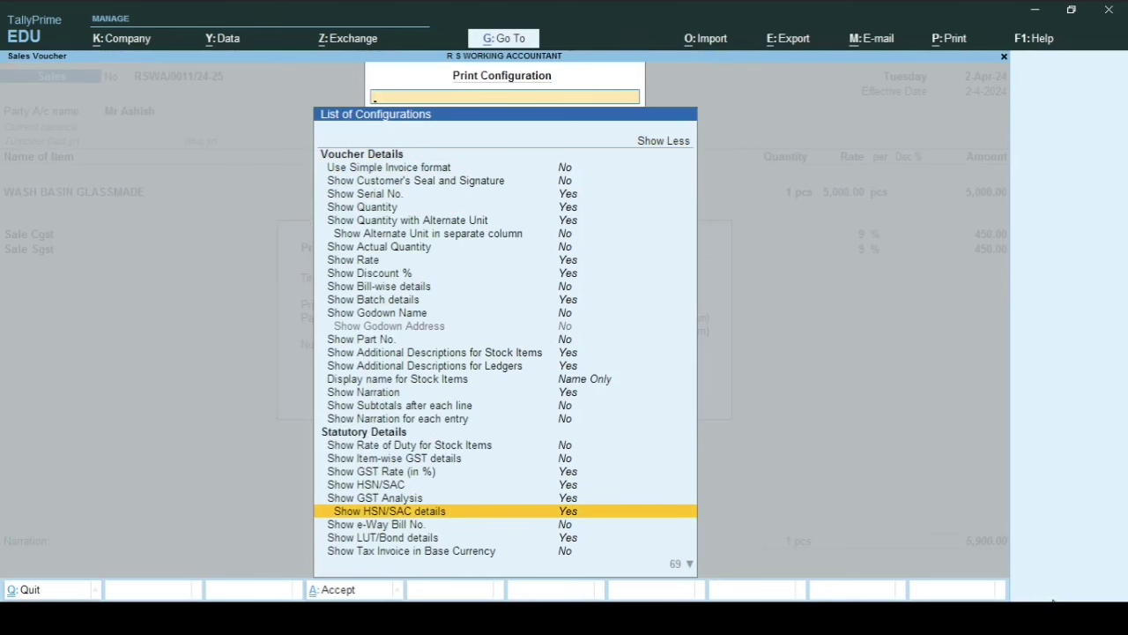
key("Return")
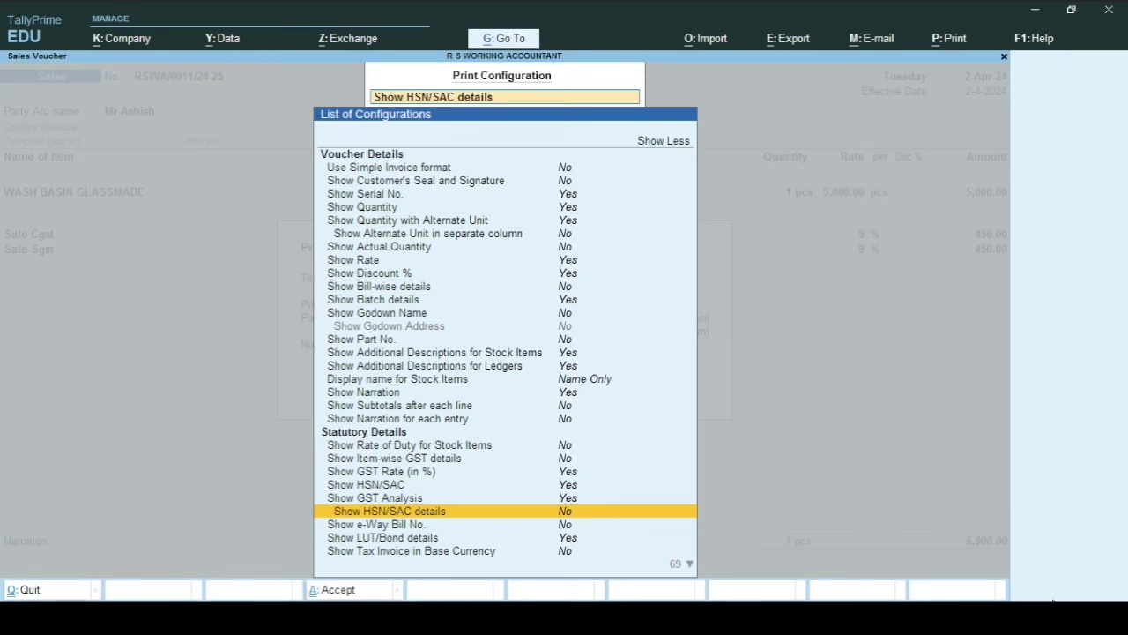
key("ctrl+a")
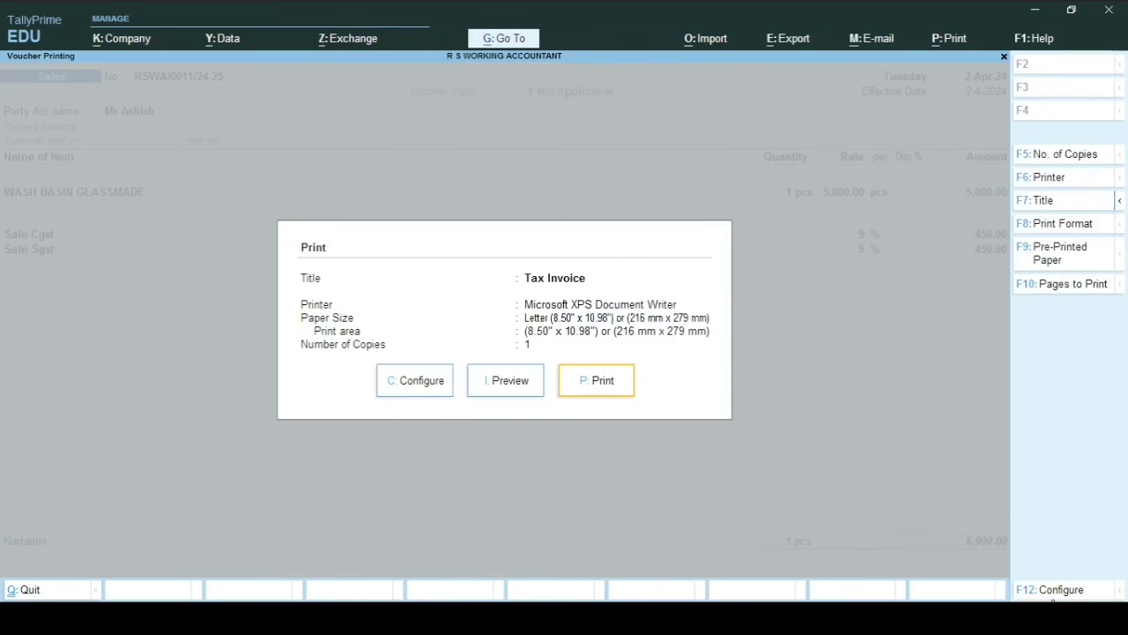
Preview the tax invoice enlarged to check the HSN/SAC column of the tax summary, and close the preview.
key("p")
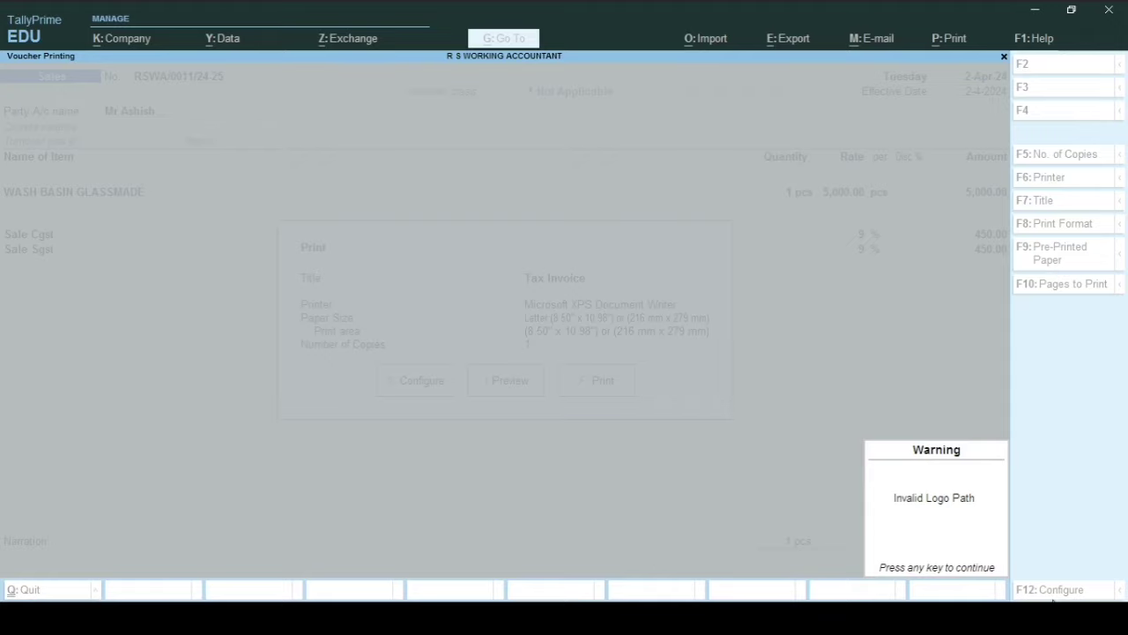
key("Return")
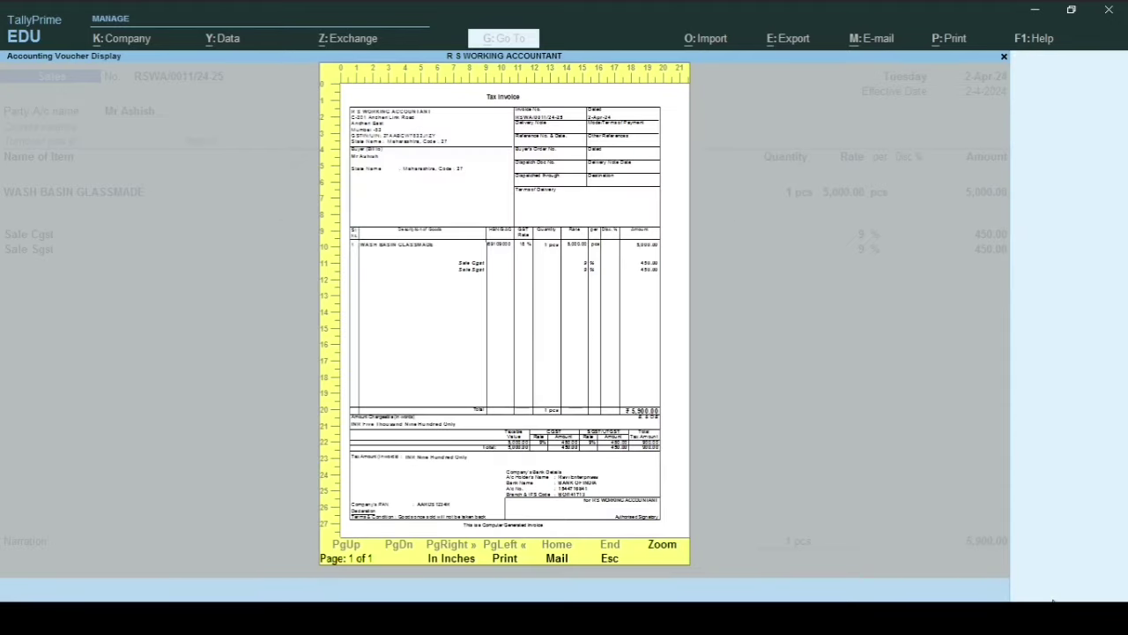
key("Return")
key("Down")
key("Down")
key("Down")
key("Down")
key("Down")
key("Down")
key("Down")
key("Down")
key("Down")
key("Down")
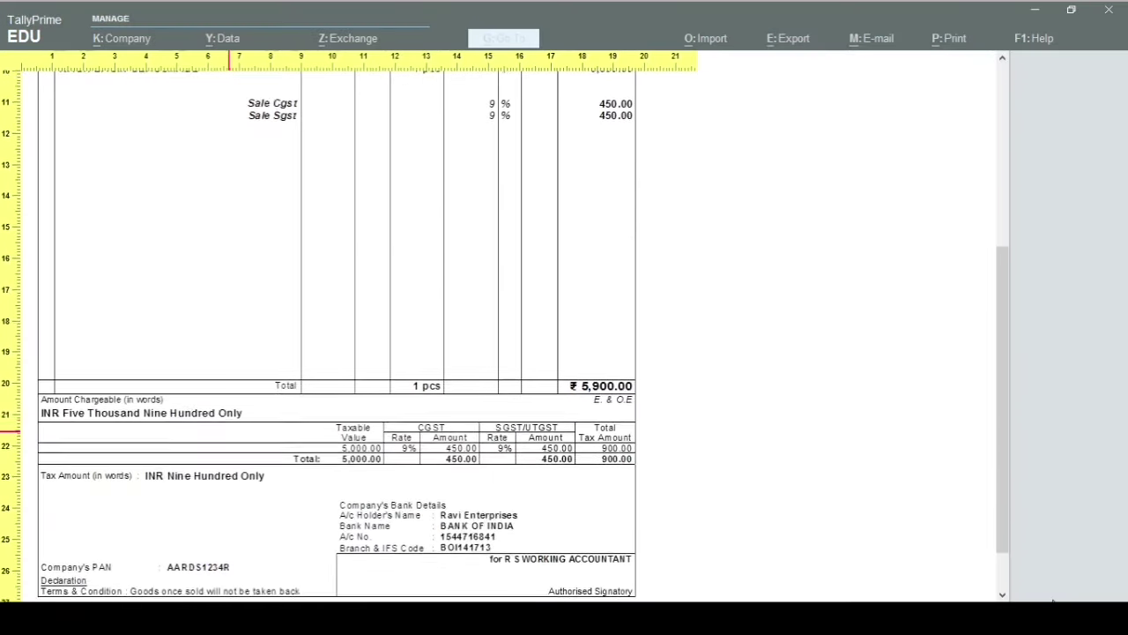
key("Down")
key("Down")
key("Down")
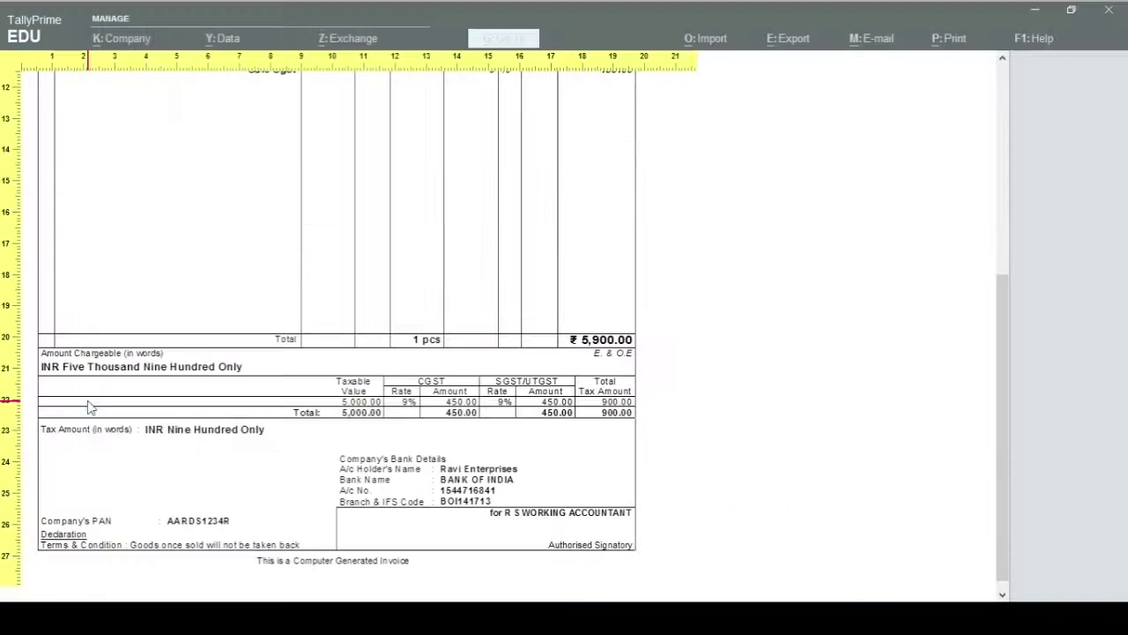
left_click(118, 409)
key("Escape")
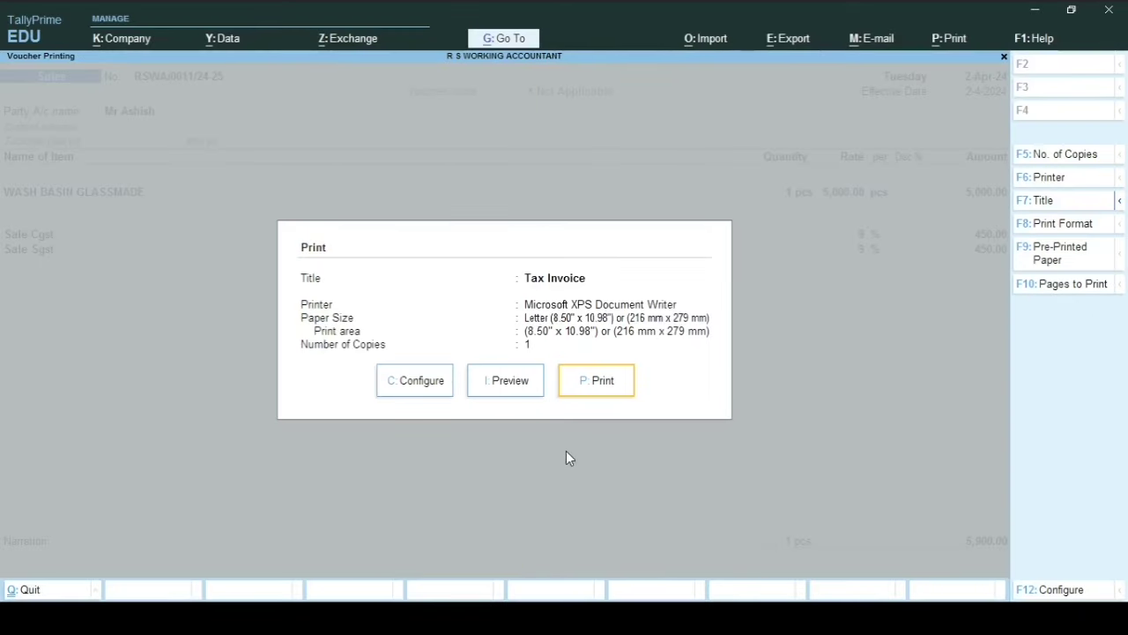
Set Show HSN/SAC details under GST Analysis back to Yes in the invoice's print configuration and accept it.
left_click(1038, 591)
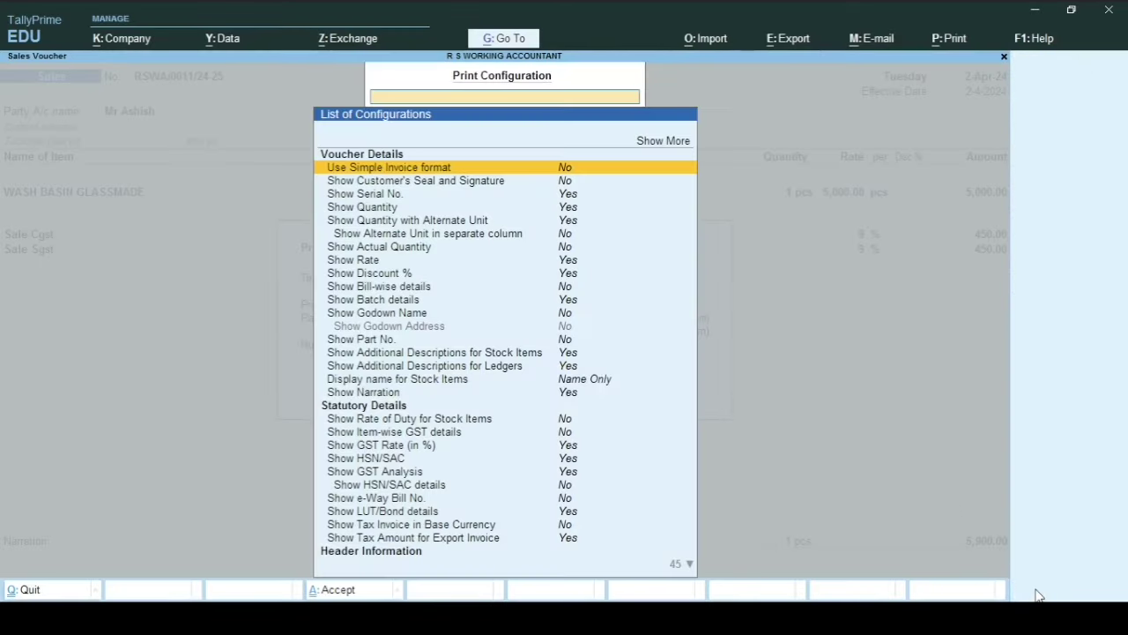
key("Up")
key("Up")
key("Return")
key("Down")
key("Down")
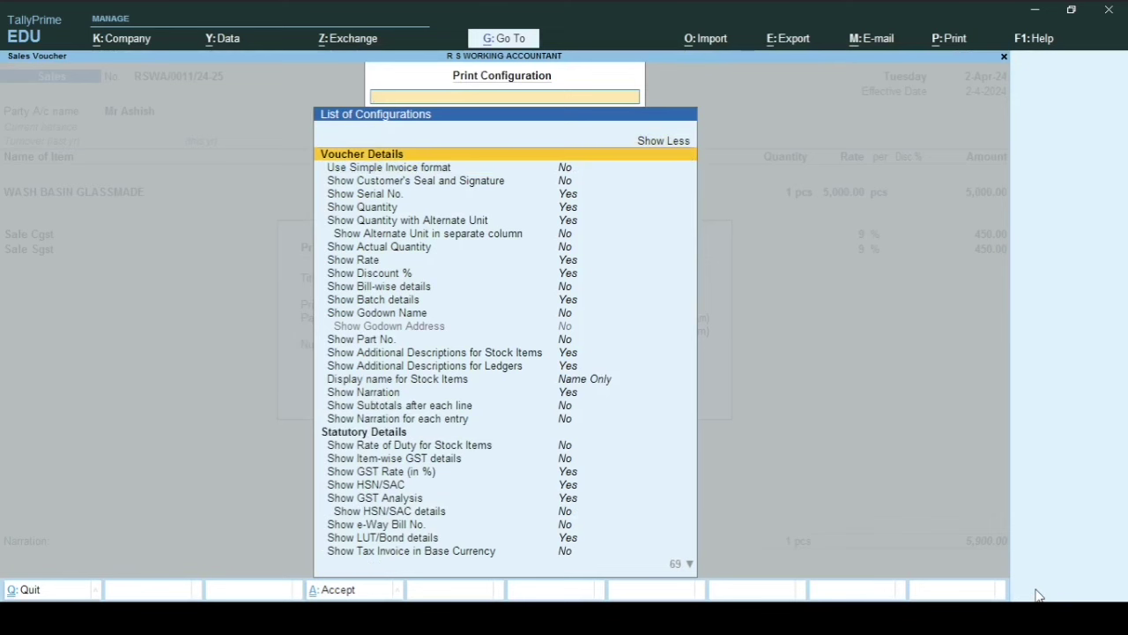
key("Down")
key("Down")
key("Down")
key("Down")
key("Down")
key("Down")
key("Down")
key("Down")
key("Down")
key("Down")
key("Down")
key("Down")
key("Down")
key("Down")
key("Down")
key("Down")
key("Down")
key("Down")
key("Down")
key("Down")
key("Up")
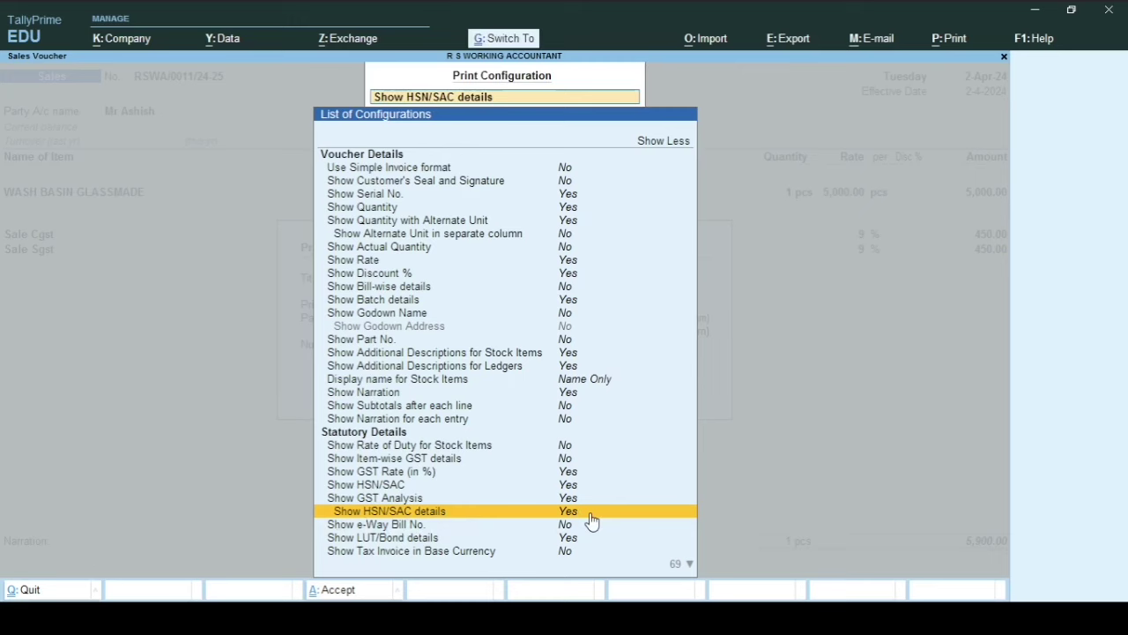
key("ctrl+a")
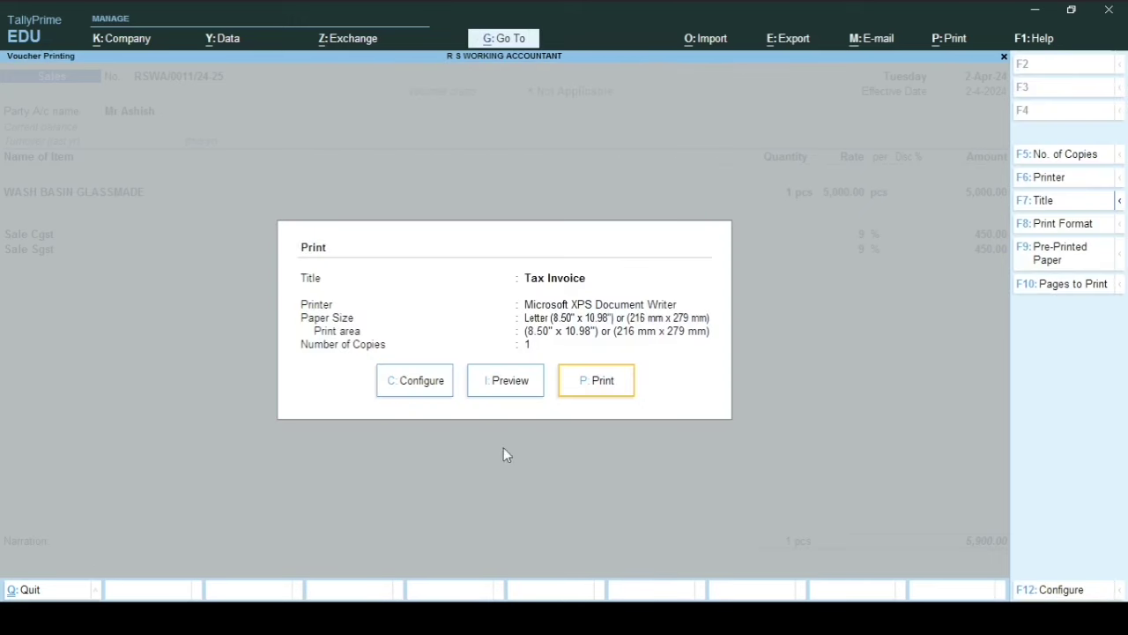
Preview the tax invoice again, examine the HSN/SAC code in the tax summary and item line, and return to the sales voucher.
left_click(499, 393)
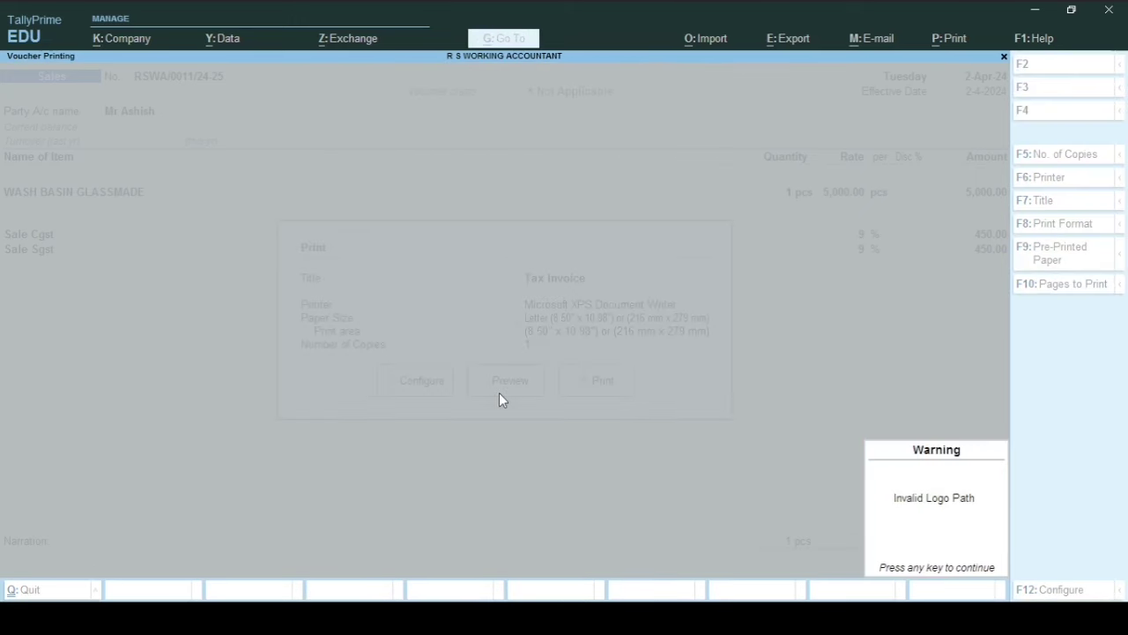
key("Return")
left_click(499, 399)
scroll(500, 400, "down", 10)
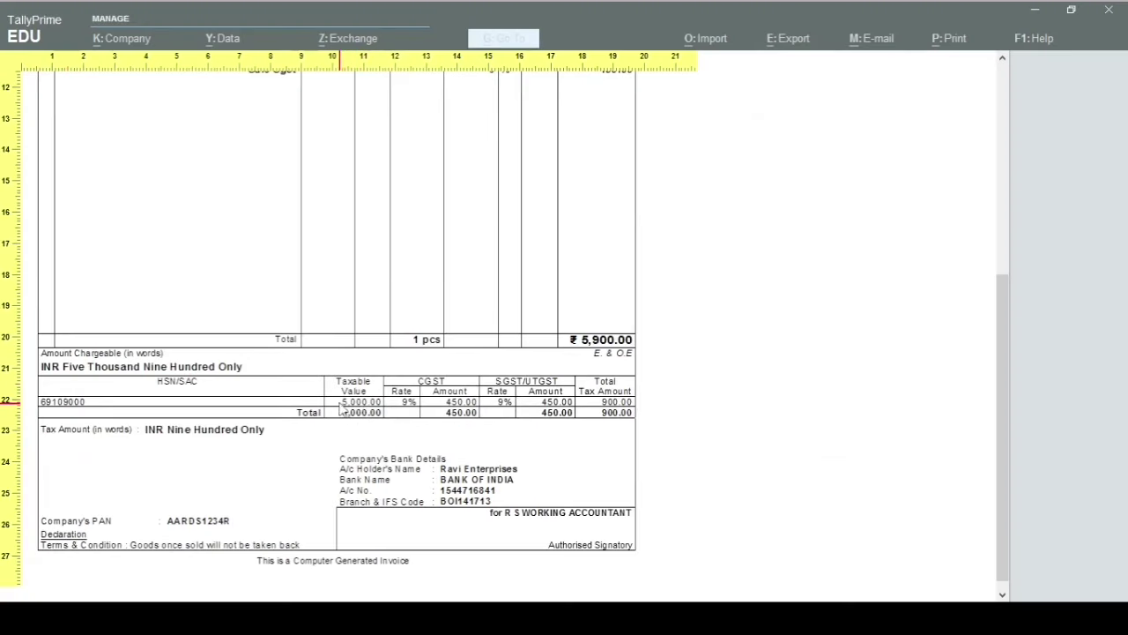
scroll(200, 366, "up", 1)
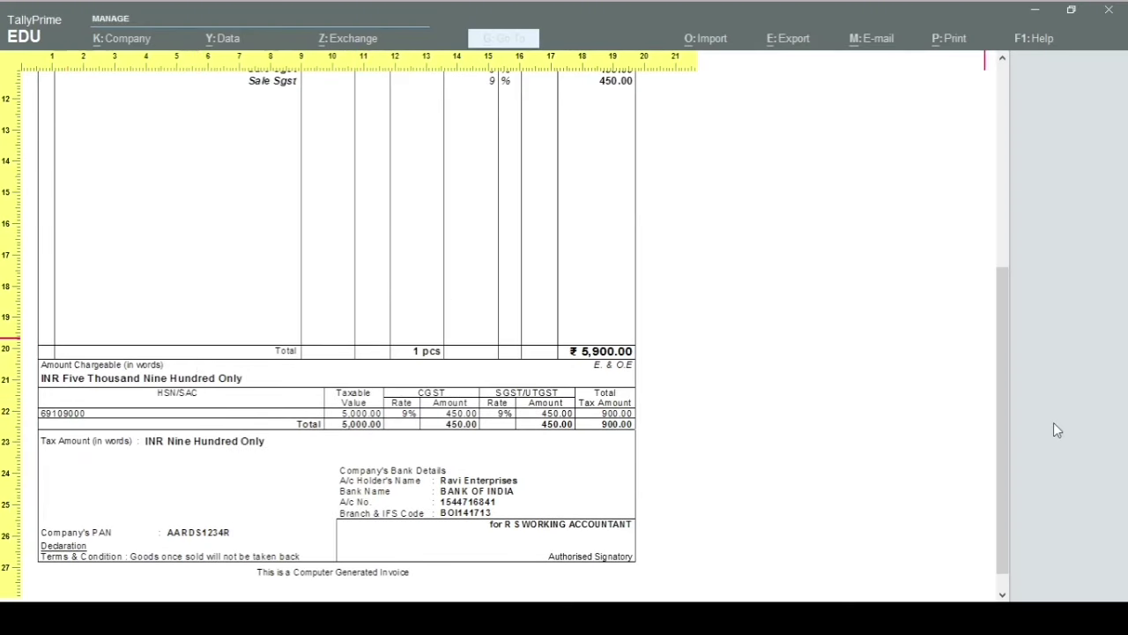
left_click_drag(1006, 443, 988, 336)
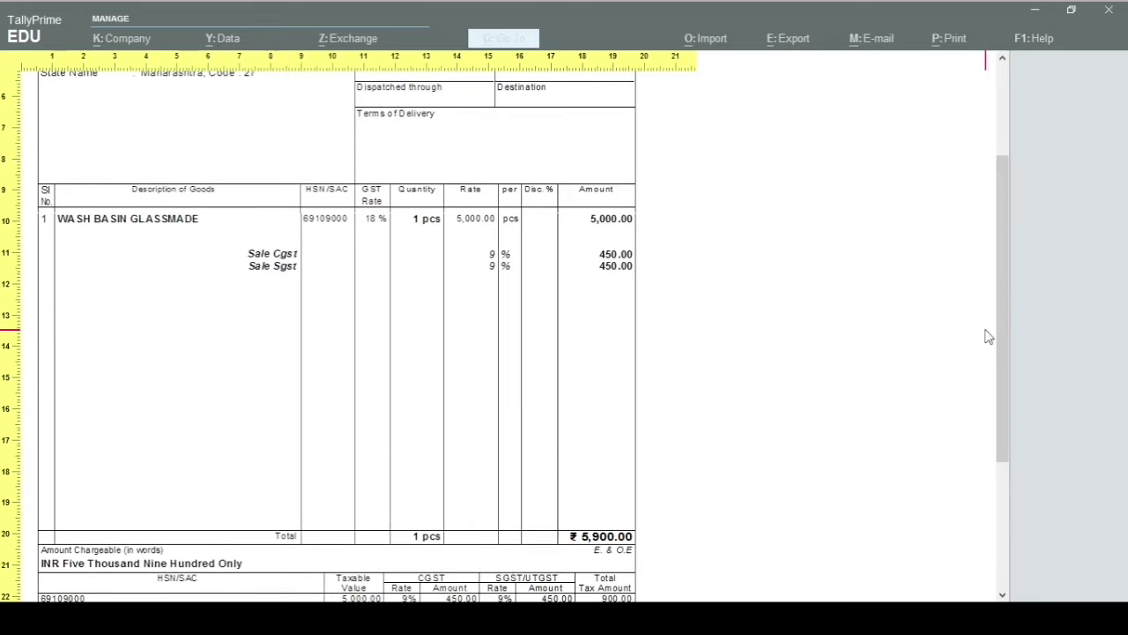
key("Escape")
key("Escape")
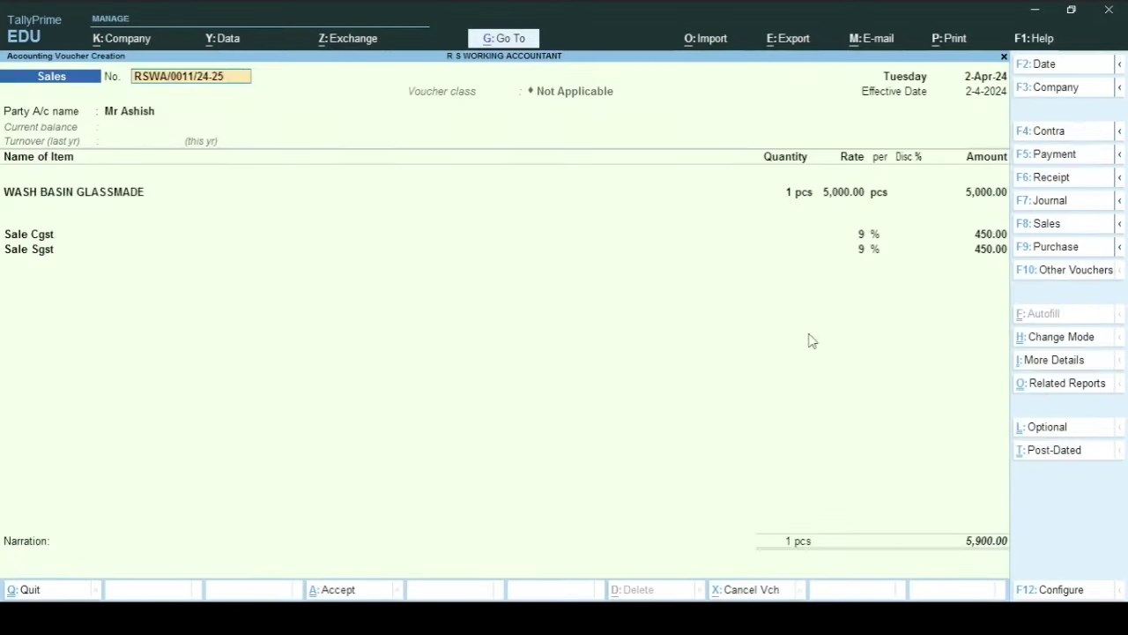
Reconfirm the wash basin's GST SALE 18 % accounting details and choose Mirror as the second item in the sales voucher.
left_click(989, 204)
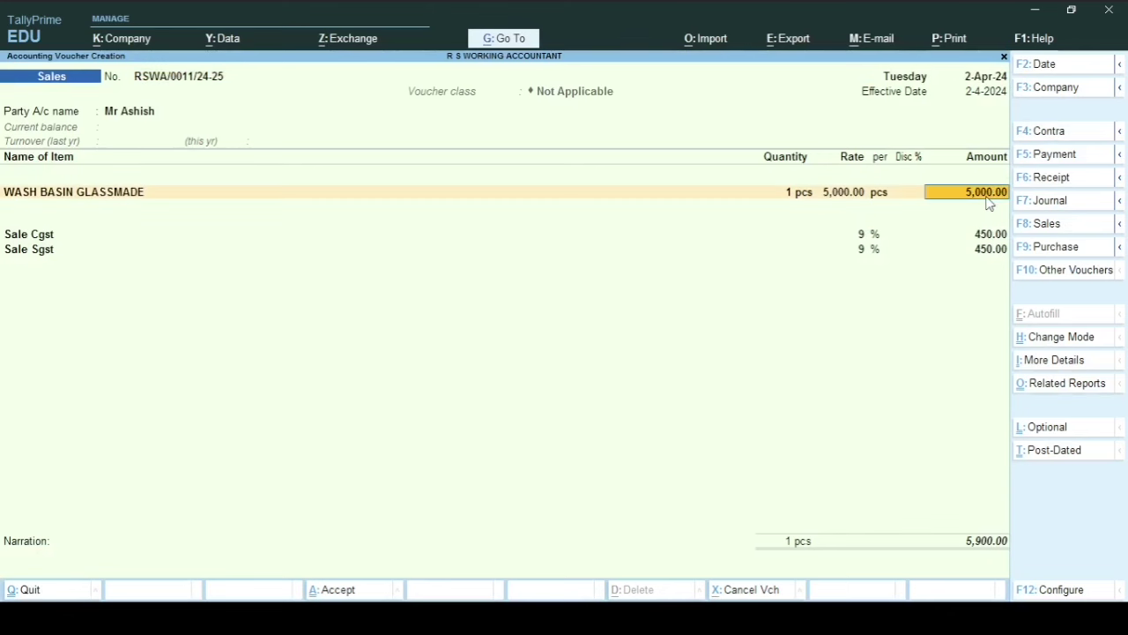
key("Return")
key("Return")
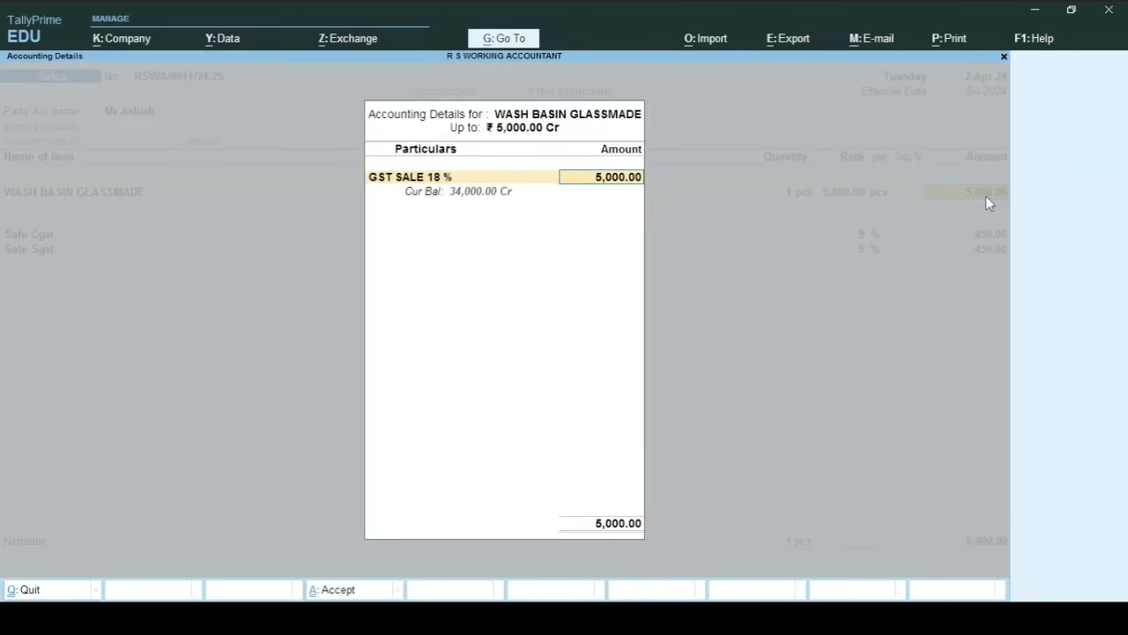
key("Return")
type("MIRR")
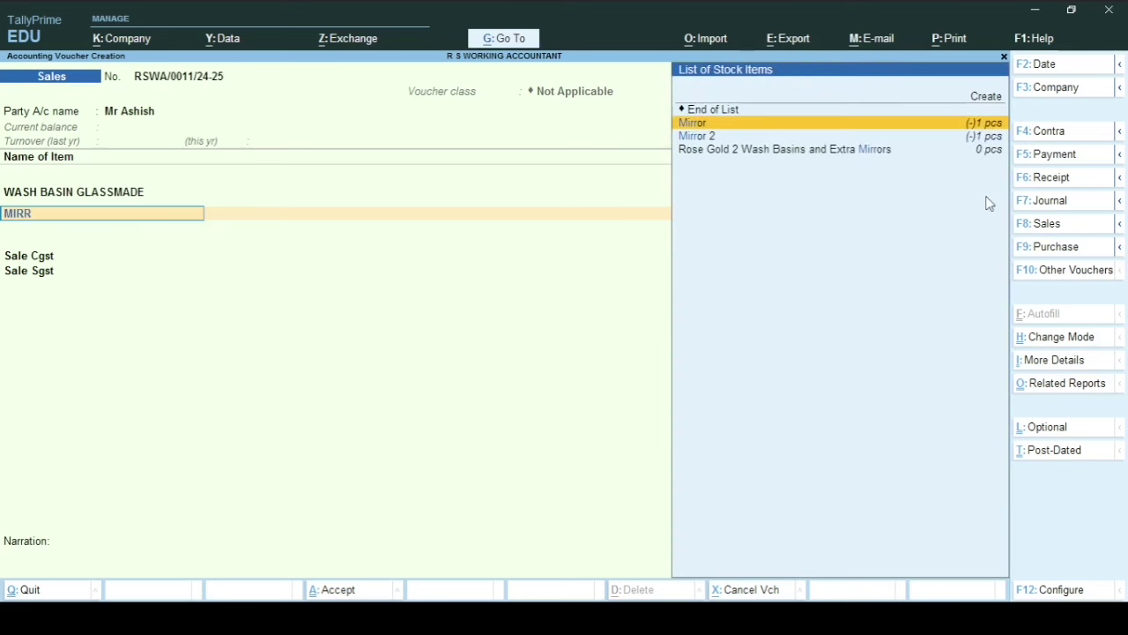
key("Return")
key("Return")
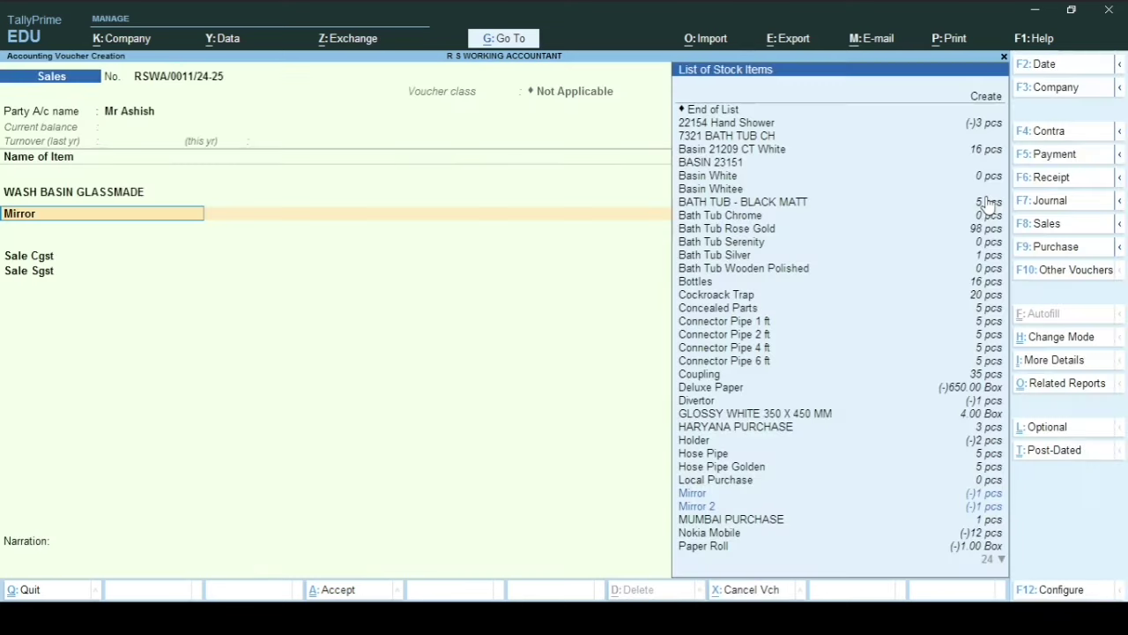
Open the Mirror stock item's master to check its HSN/SAC and GST rate details, and accept it without edits.
key("ctrl")
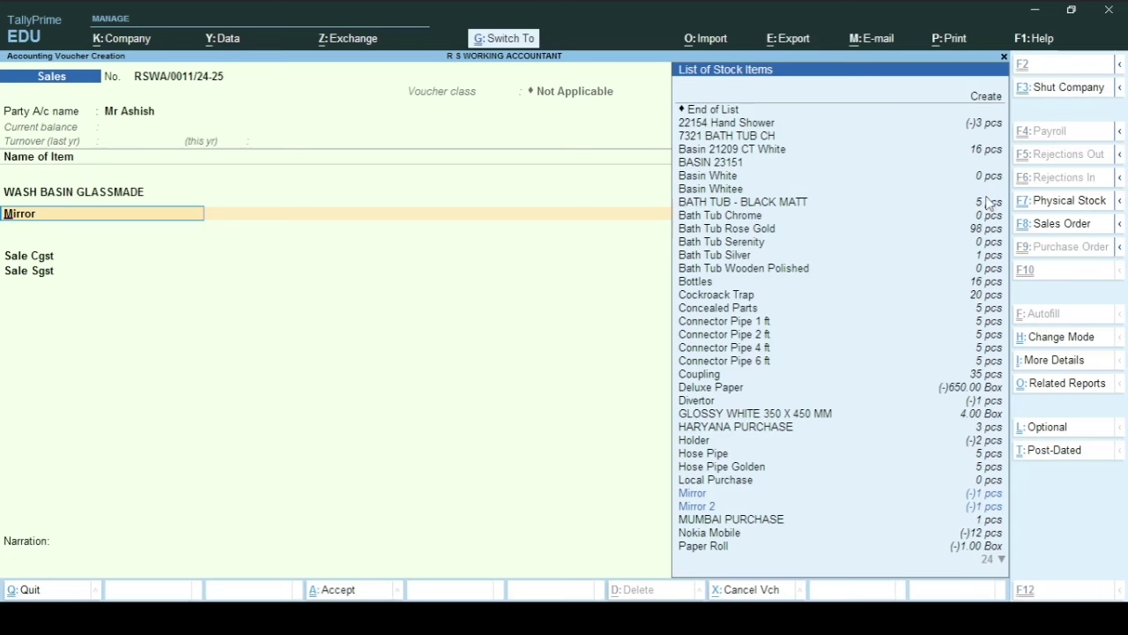
key("ctrl+Return")
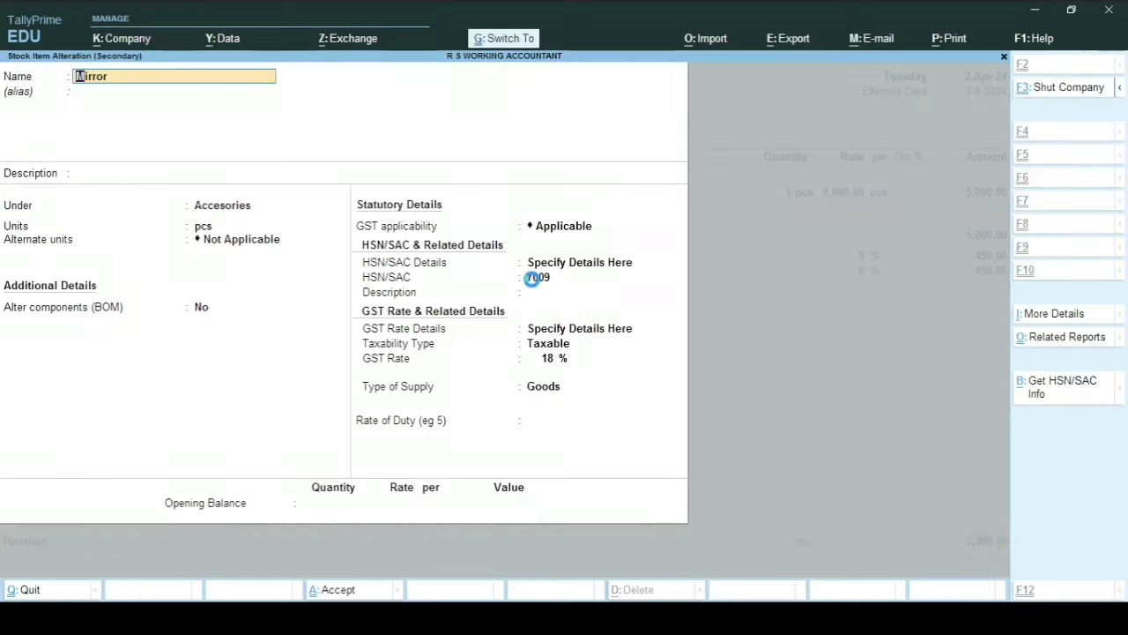
key("ctrl+a")
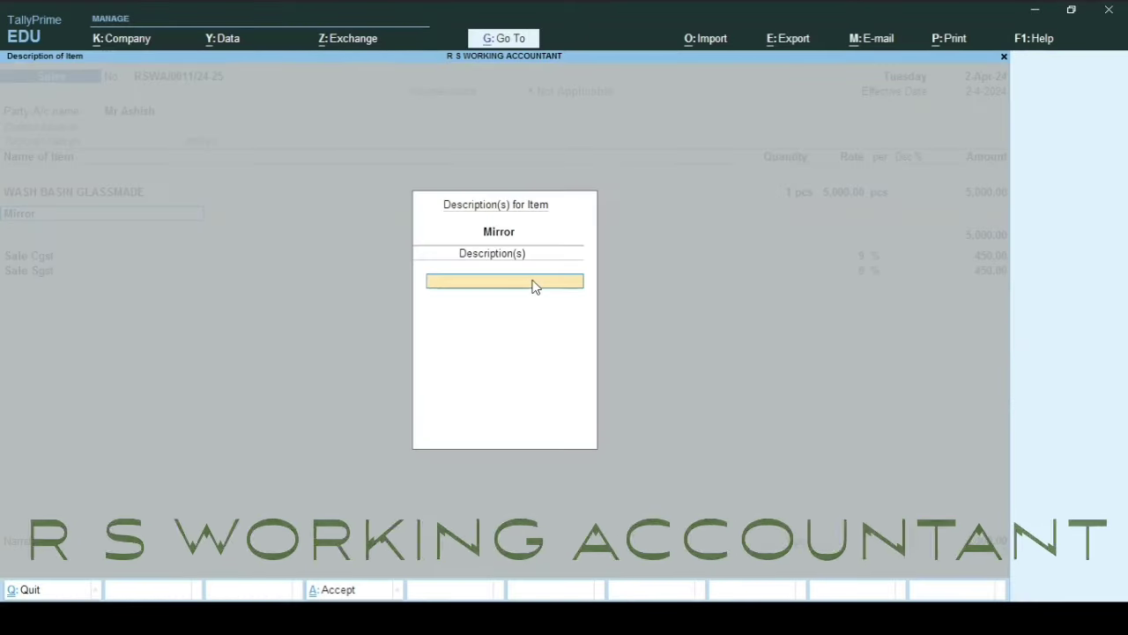
Leave the Mirror's description blank and allocate 1 pcs from the Bhiwandi godown at a rate of 3,500 with no discount.
key("ctrl+a")
key("Return")
key("Return")
key("Return")
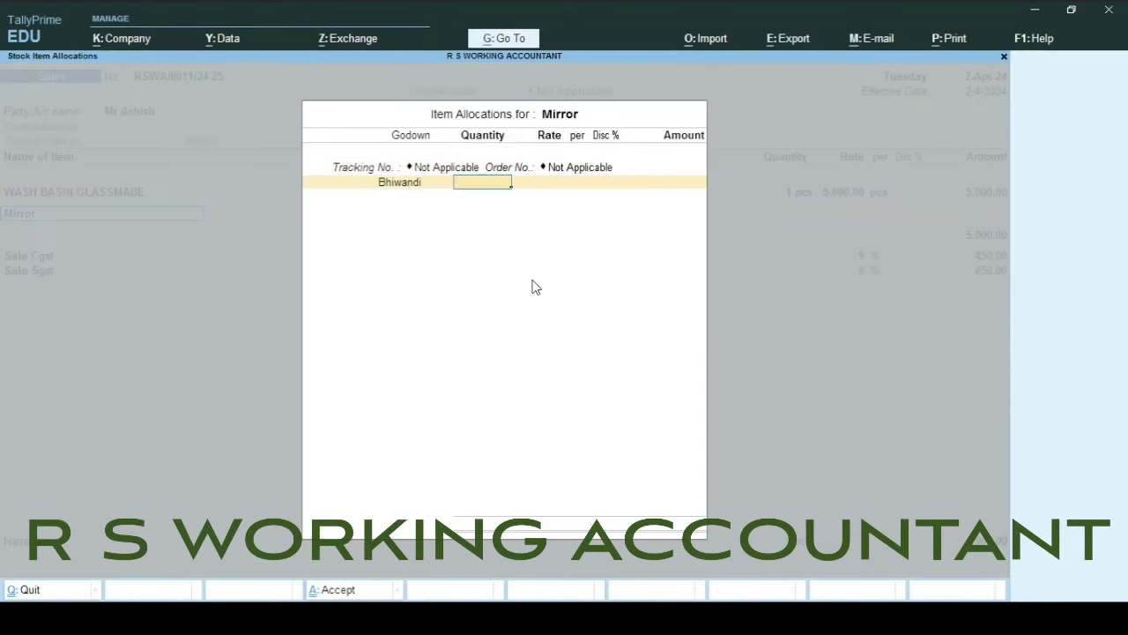
type("1")
key("Return")
key("Return")
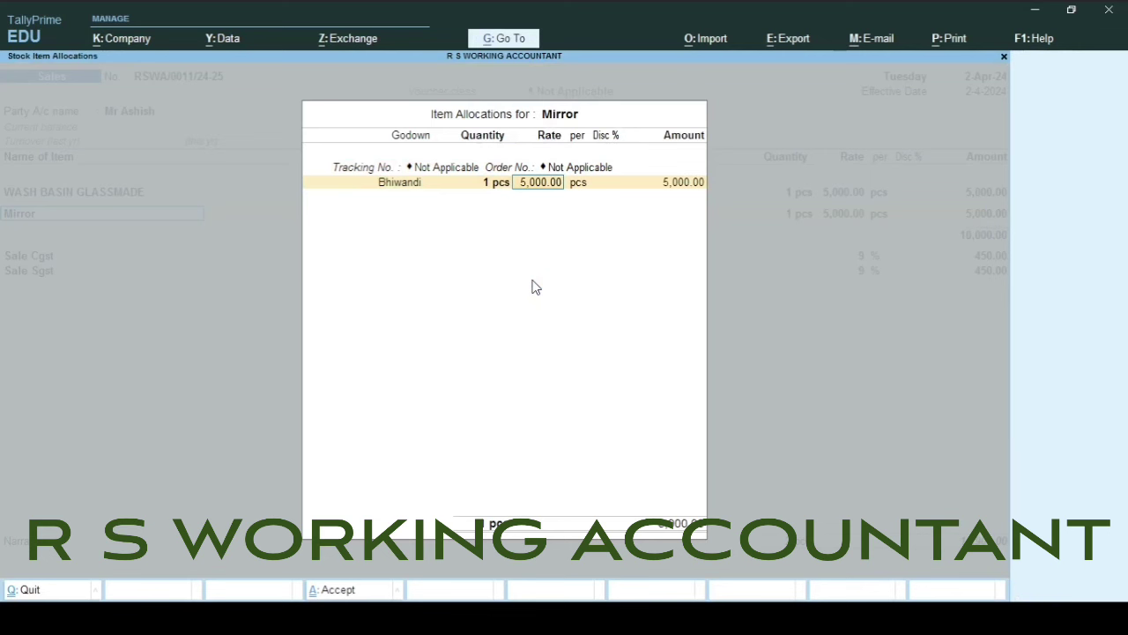
type("3500")
key("Return")
key("Return")
key("Return")
key("Return")
key("Return")
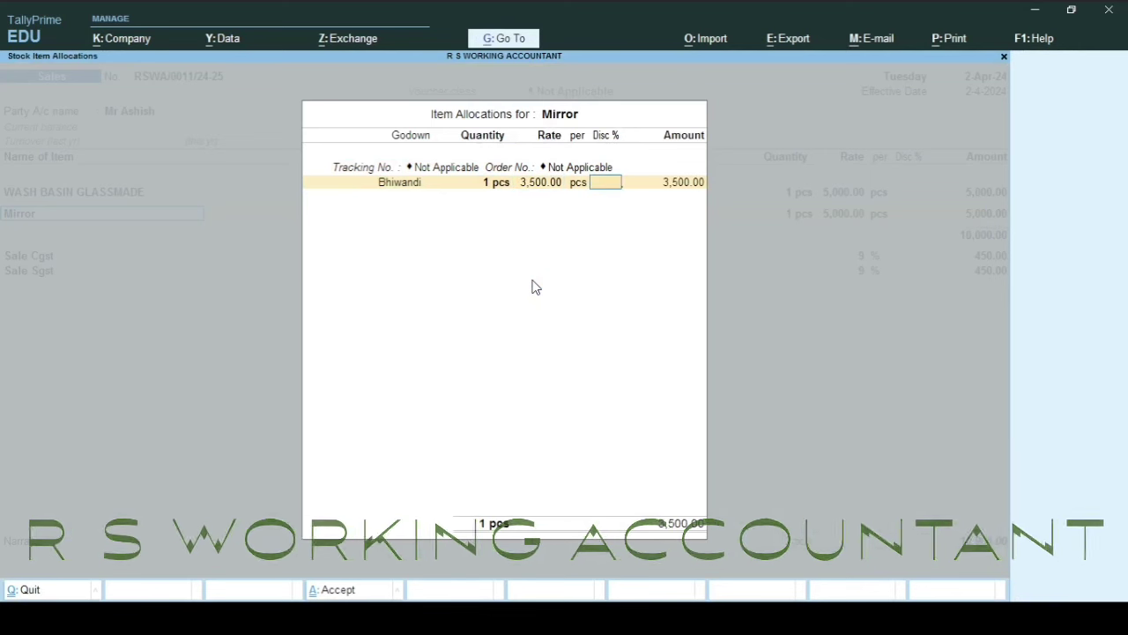
key("Return")
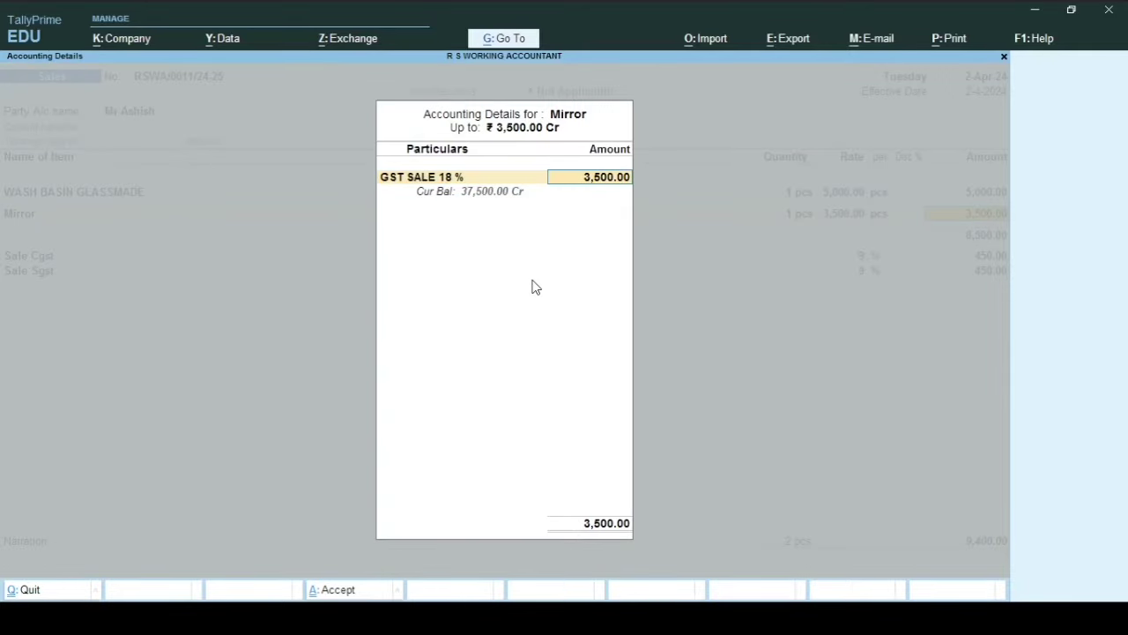
Confirm the Mirror's 3,500 allocation to GST SALE 18 % and reconfirm the Sale Cgst and Sale Sgst lines at 9 %.
key("Return")
key("Return")
key("Return")
key("Return")
key("Return")
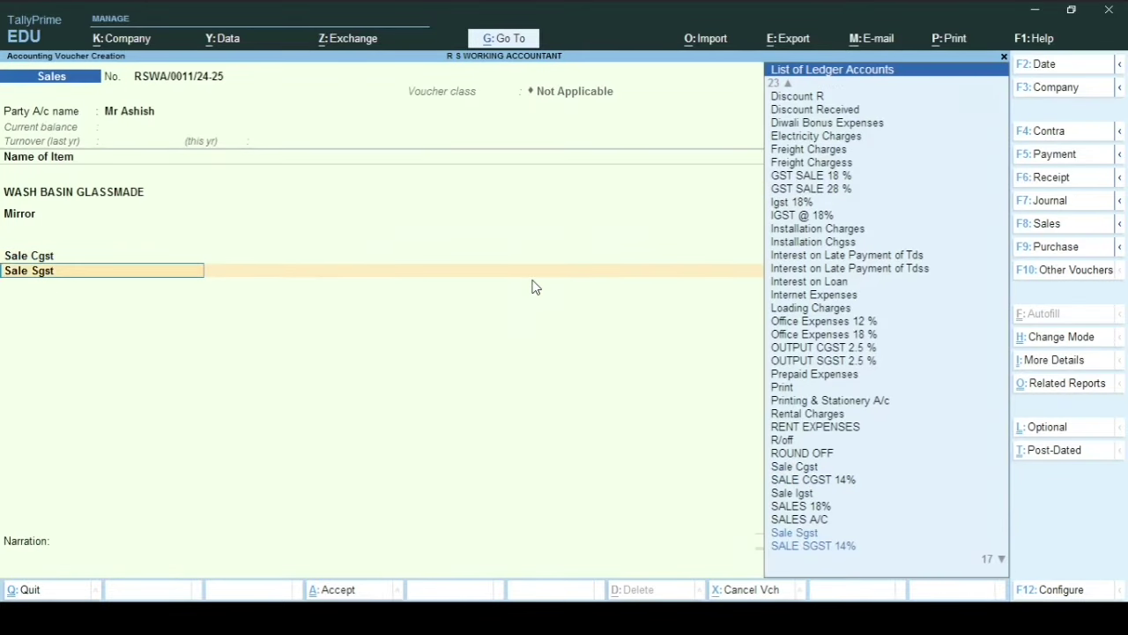
key("Return")
key("Return")
key("Return")
key("Return")
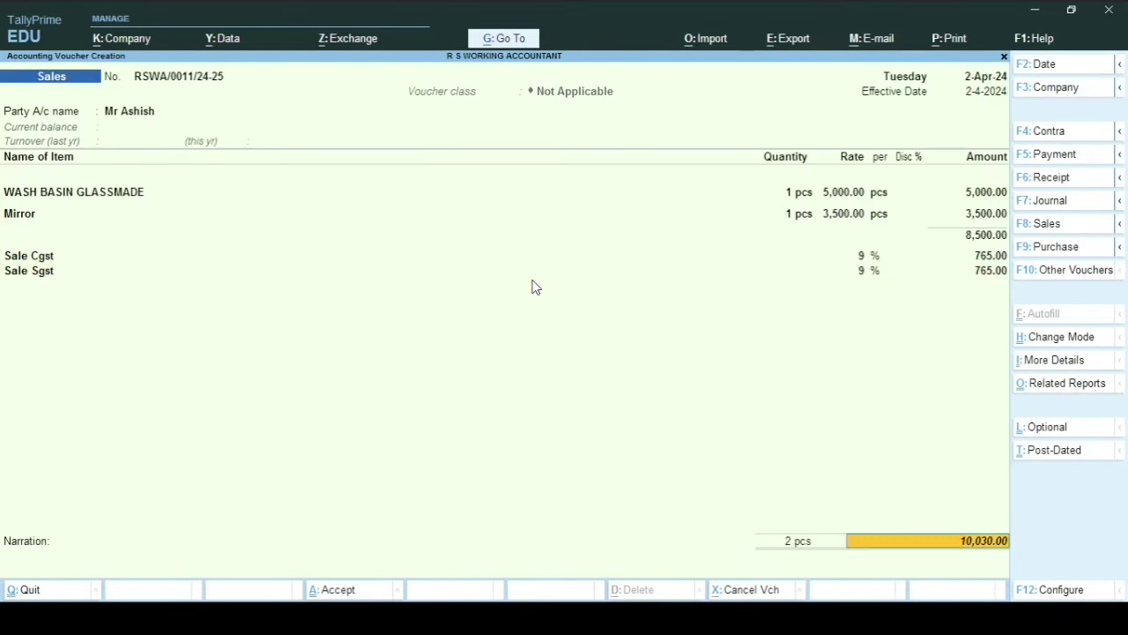
Keep the customer's 10,030 Dr bill as a New Ref in the bill-wise details and save the sales voucher.
key("Return")
key("Return")
key("Return")
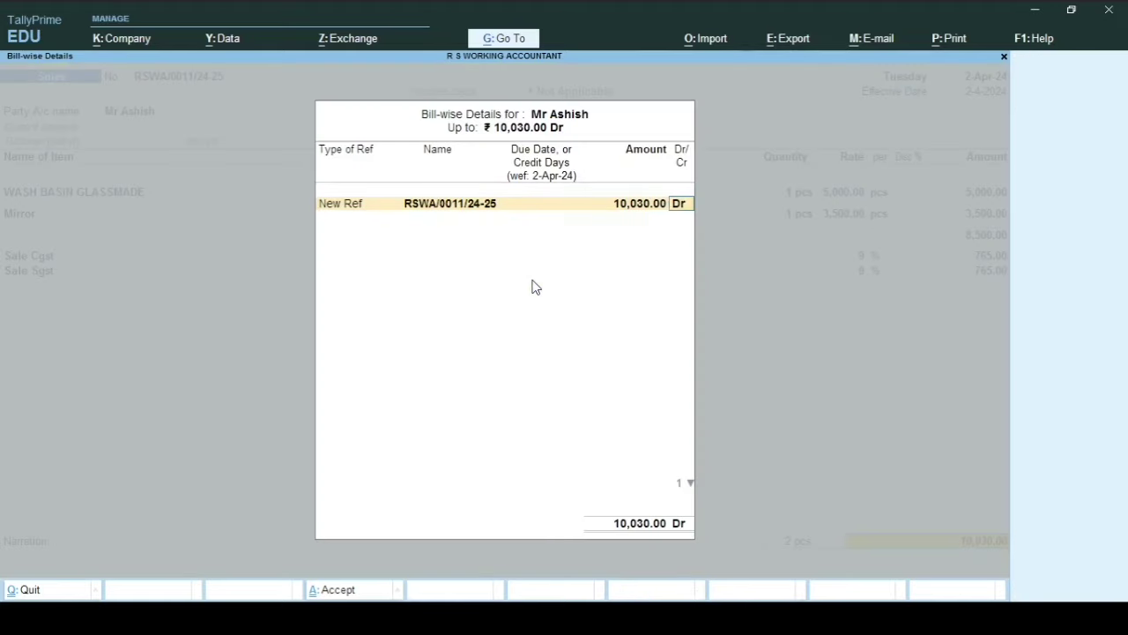
key("Return")
key("Return")
key("Return")
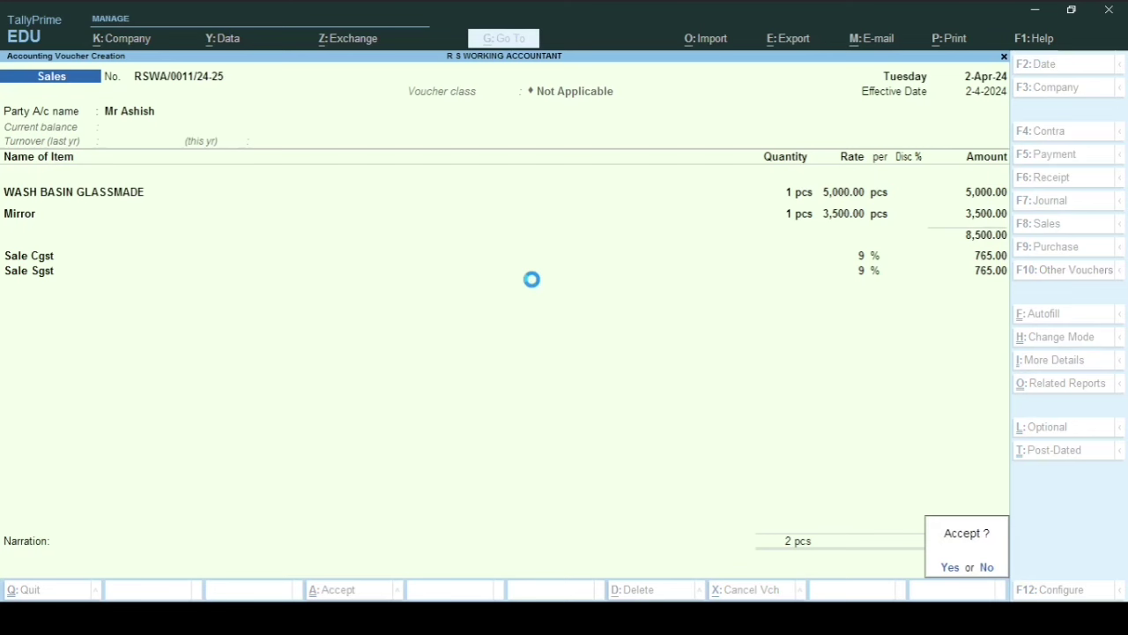
key("Return")
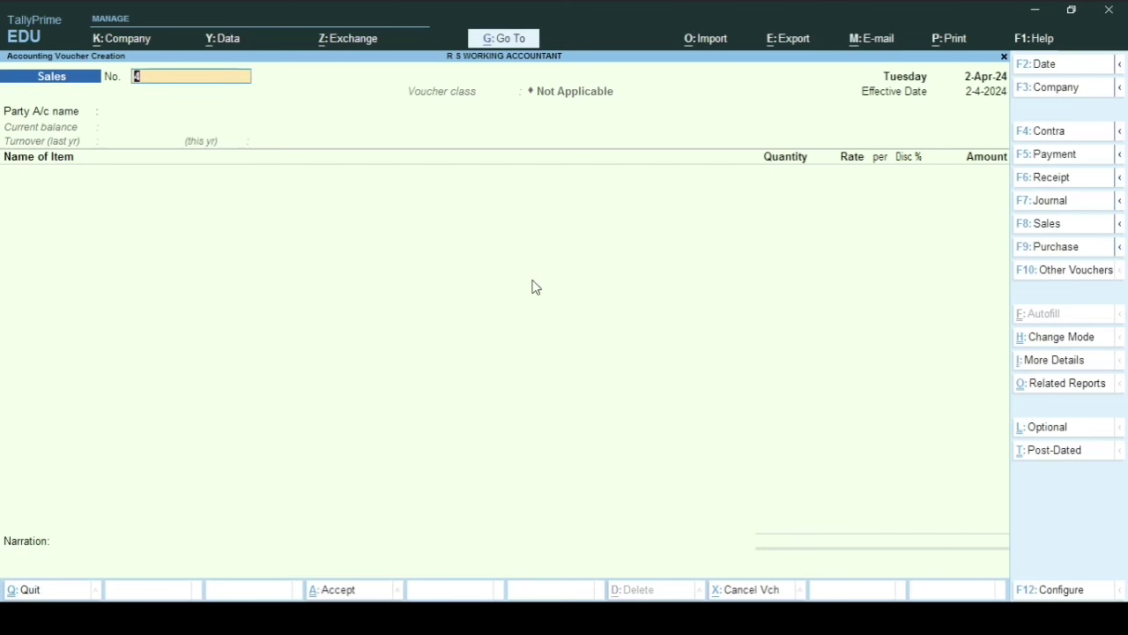
Reopen the just-saved sales voucher and preview its Tax Invoice at enlarged size.
key("Page_Up")
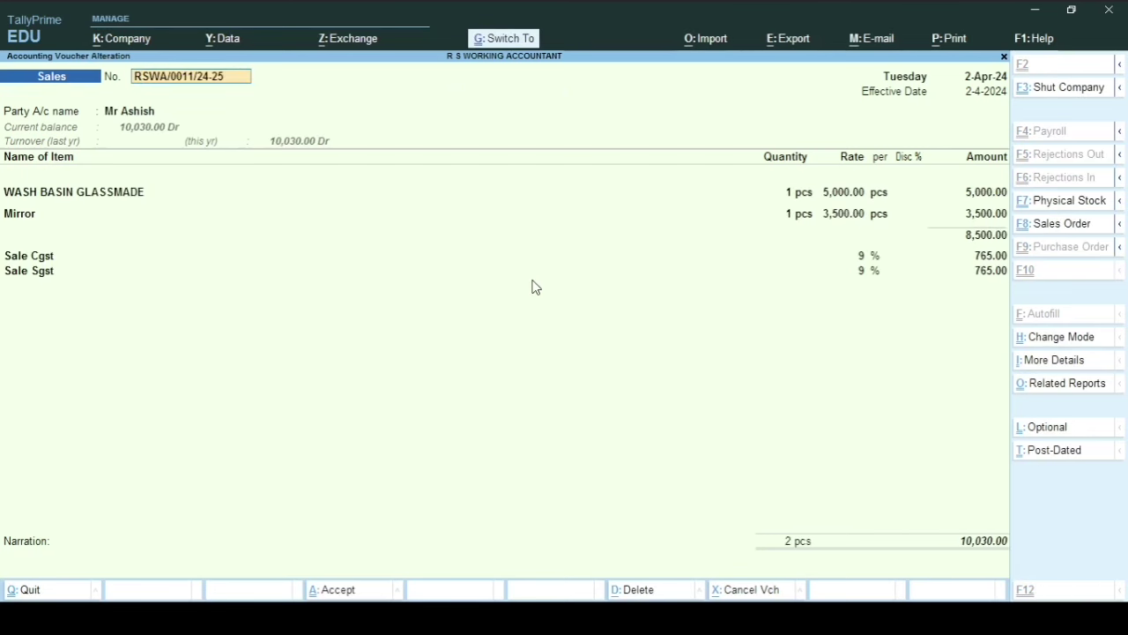
key("alt+p")
key("p")
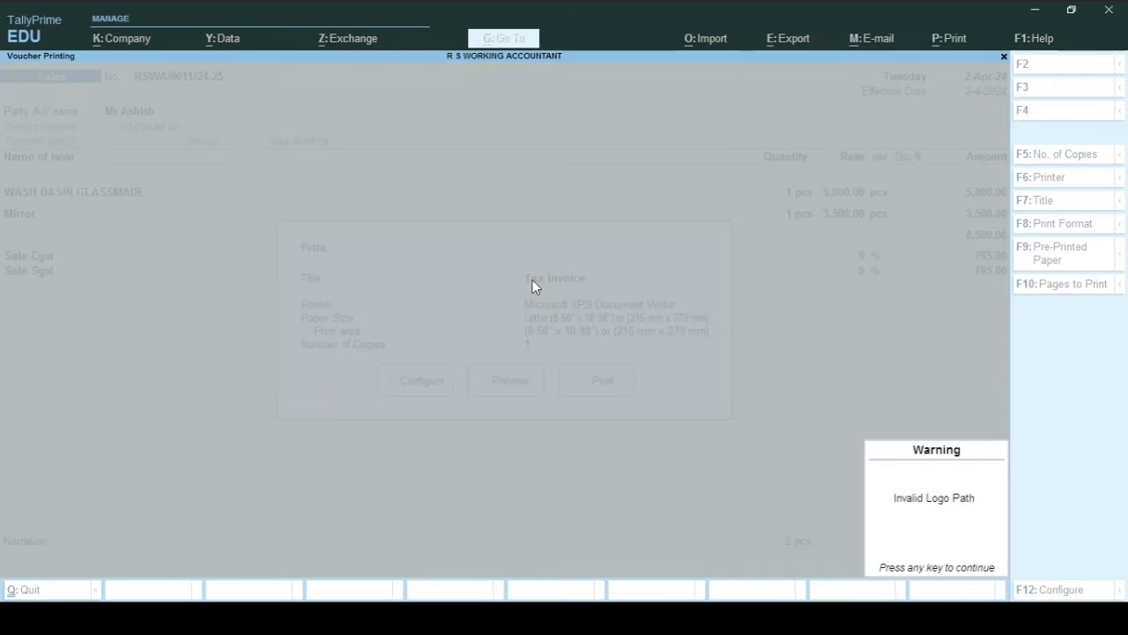
key("Return")
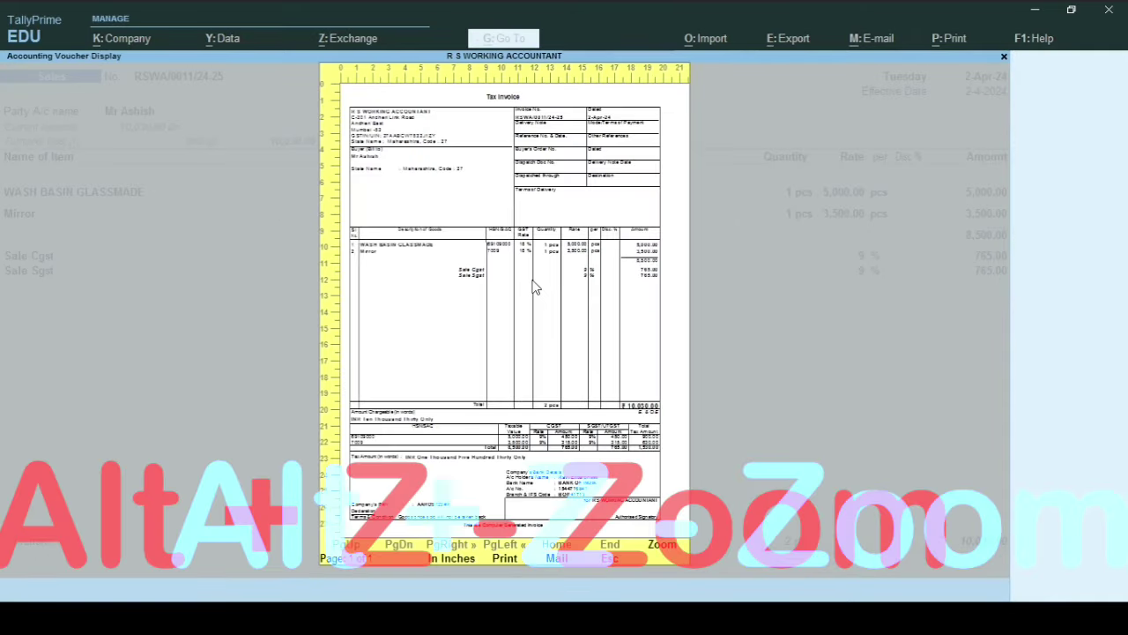
key("alt+z")
Examine the HSN/SAC codes, GST rates and tax summary on the invoice, and return to the voucher.
scroll(535, 286, "down", 5)
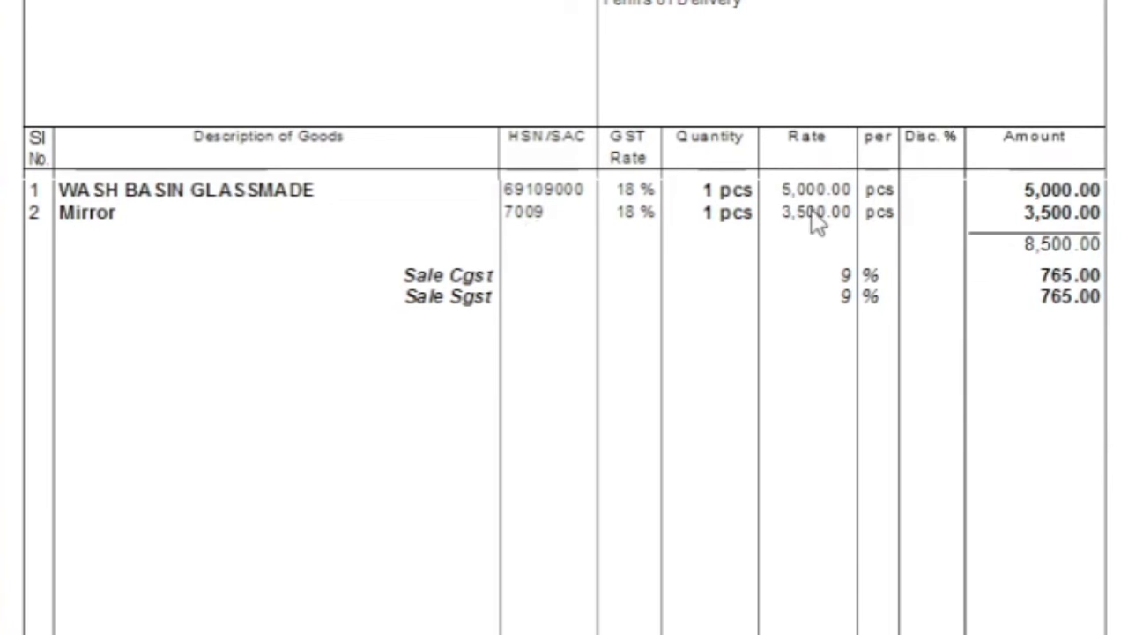
scroll(615, 282, "down", 5)
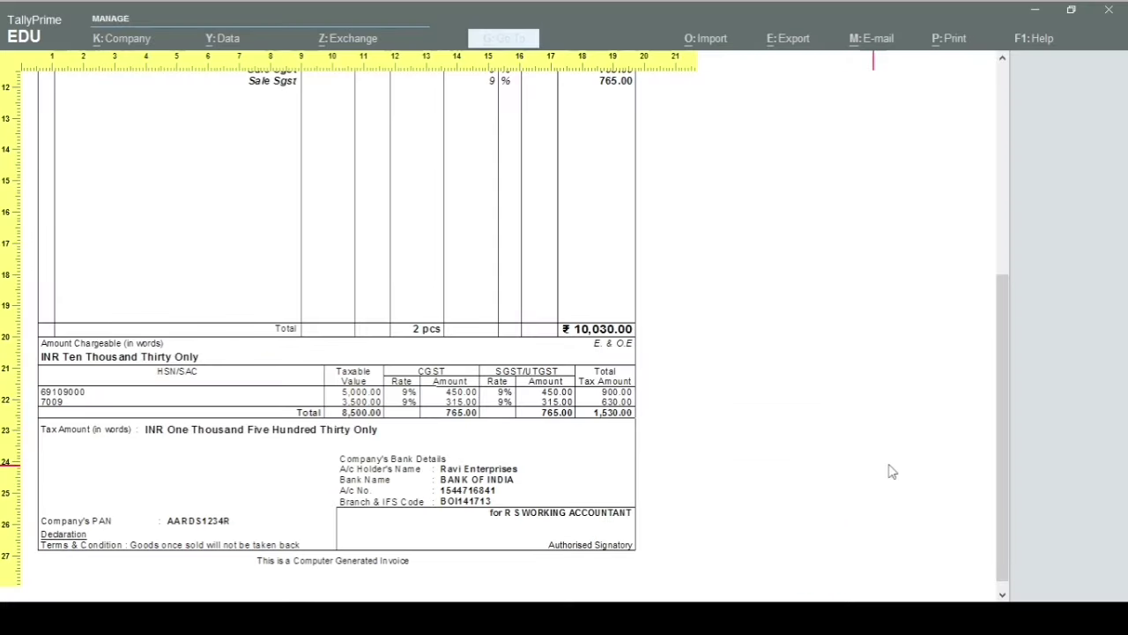
left_click_drag(1000, 458, 1030, 423)
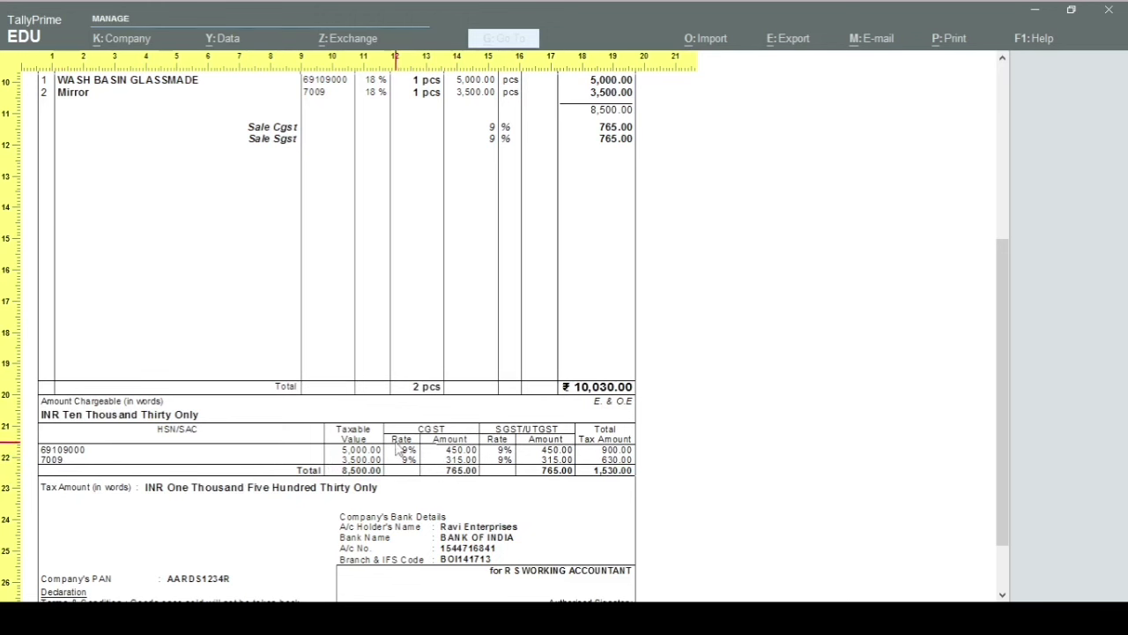
left_click_drag(1007, 378, 1012, 428)
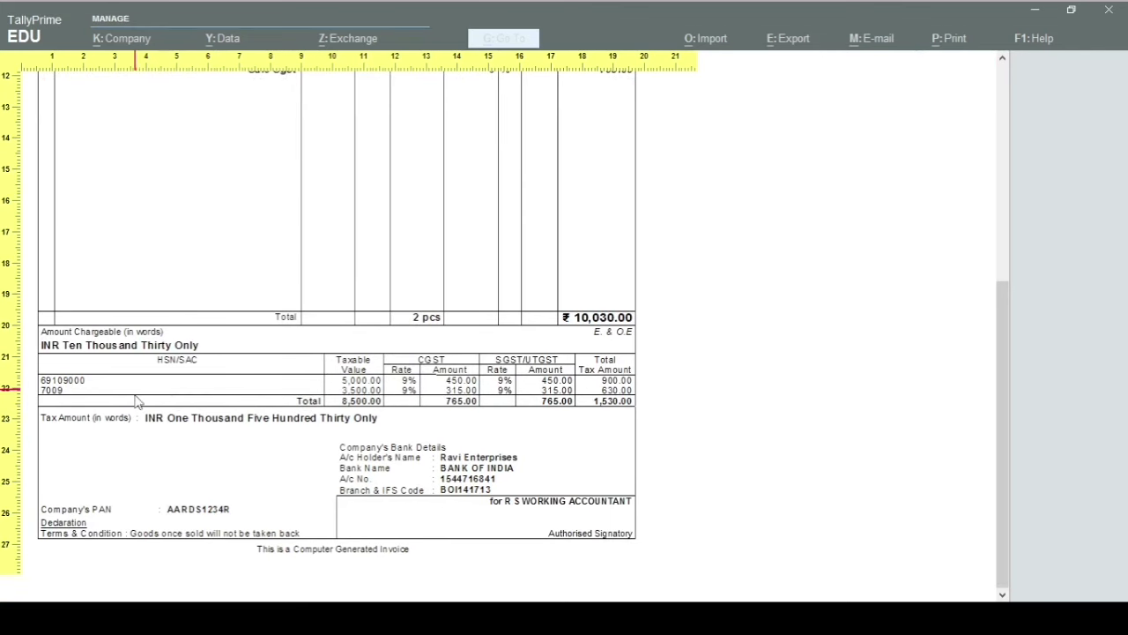
left_click_drag(1013, 474, 1012, 329)
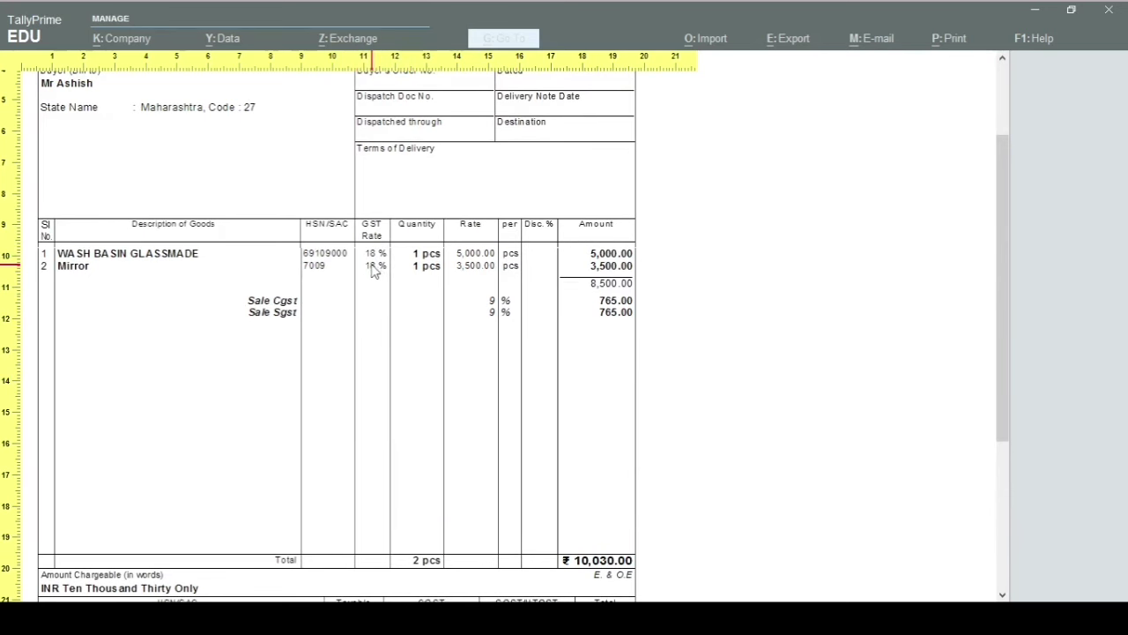
key("Escape")
key("Escape")
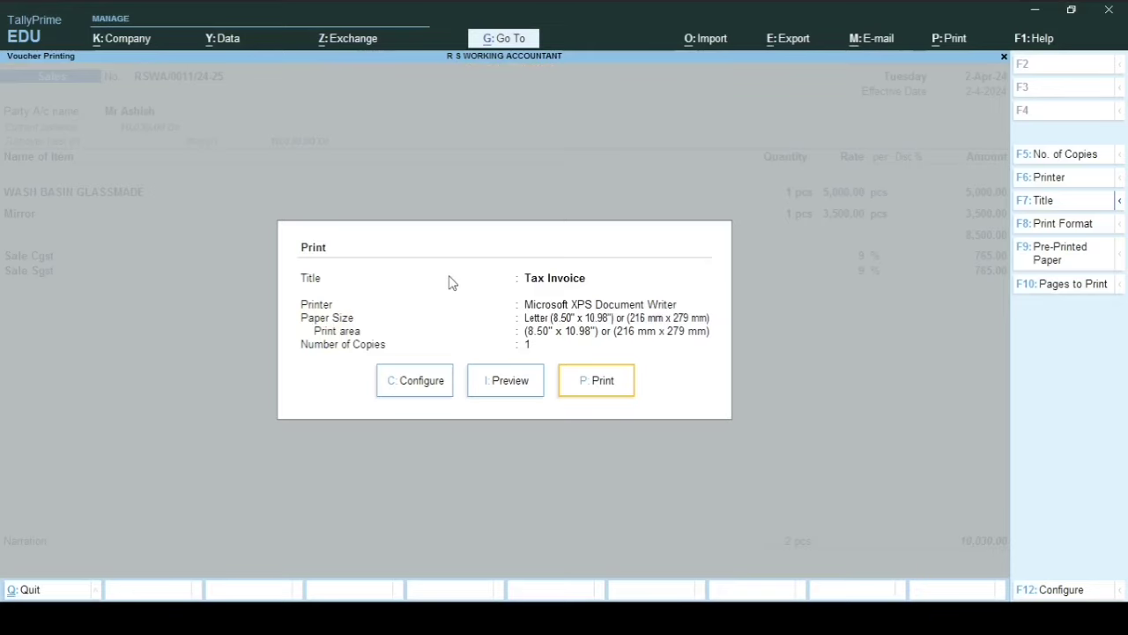
key("Escape")
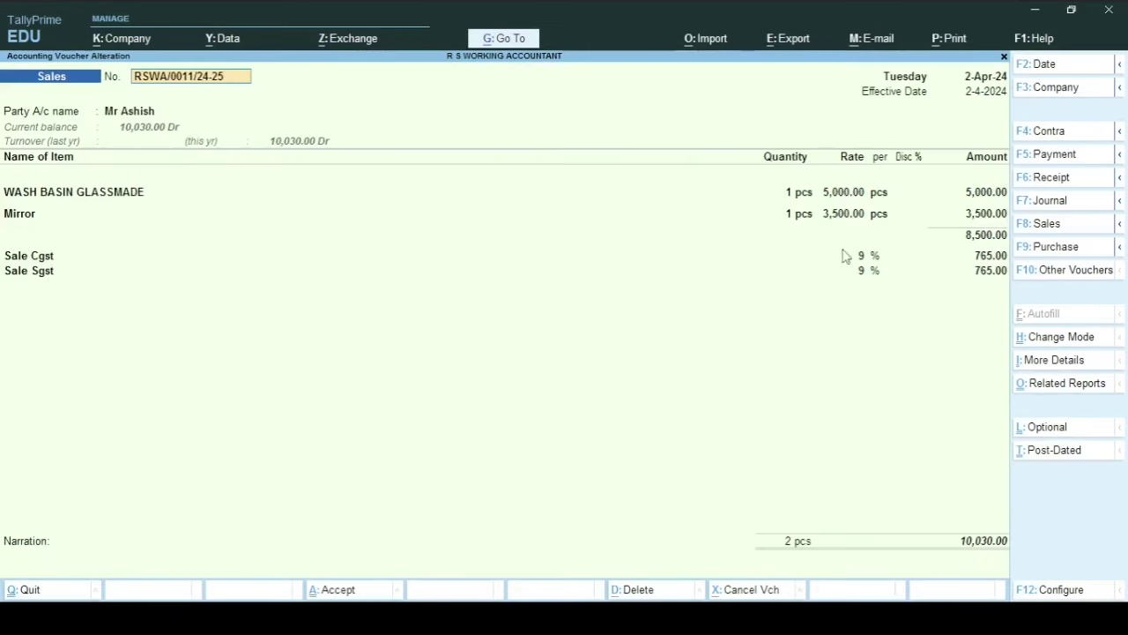
Add an item line below Mirror and create a stock item named TABLE 2 with no alias or description.
left_click(974, 217)
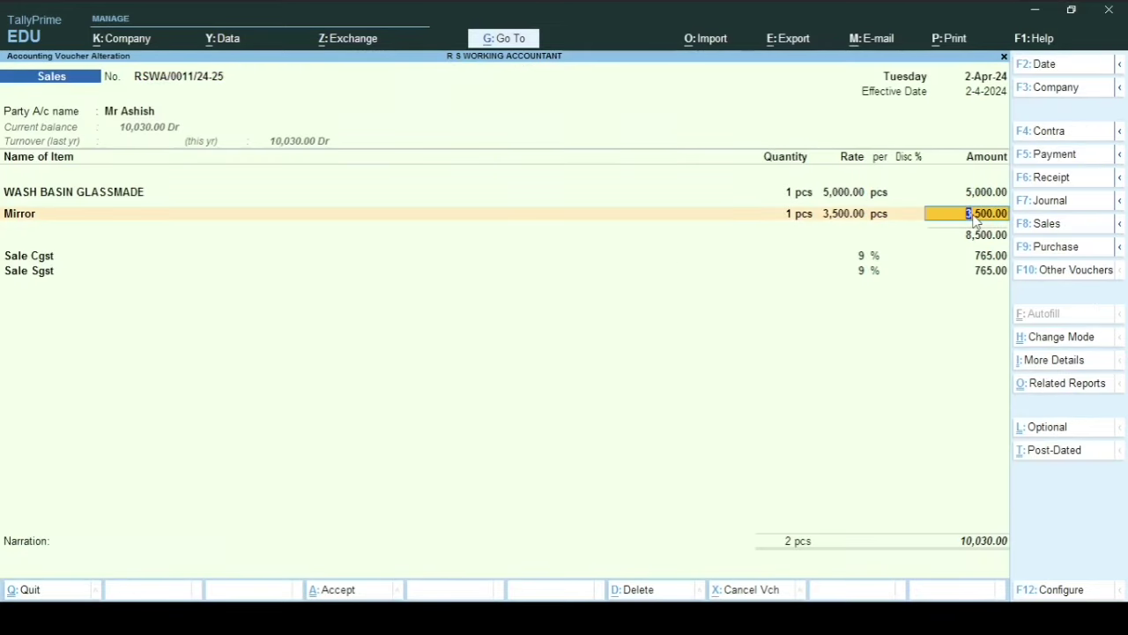
key("Return")
key("Return")
key("Return")
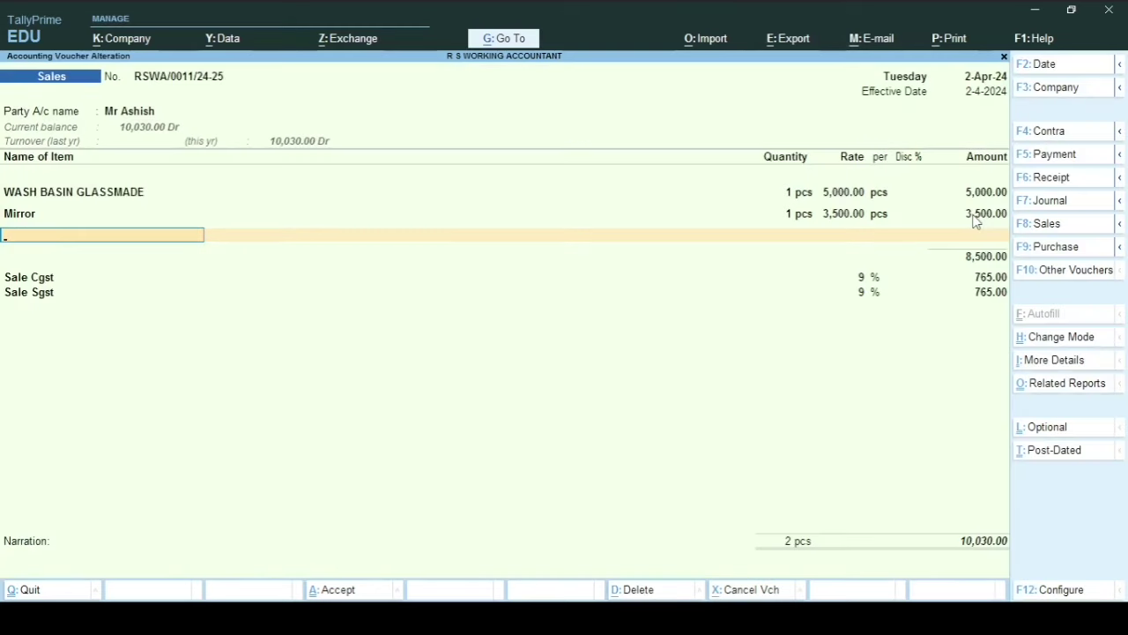
key("alt+c")
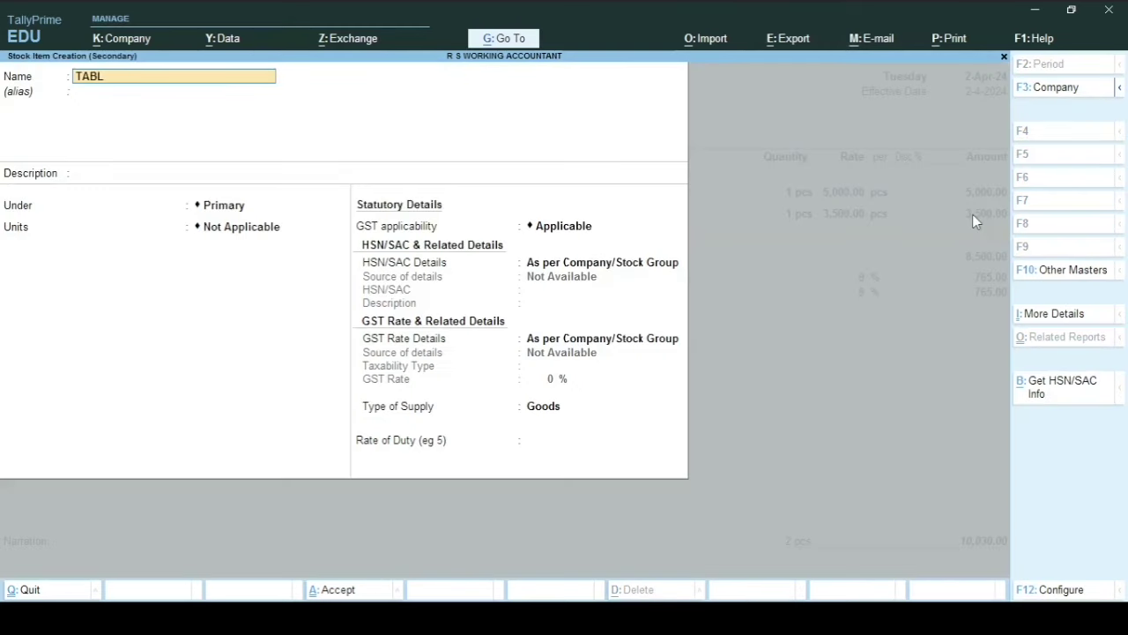
key("Return")
key("Return")
key("Return")
key("Return")
key("Return")
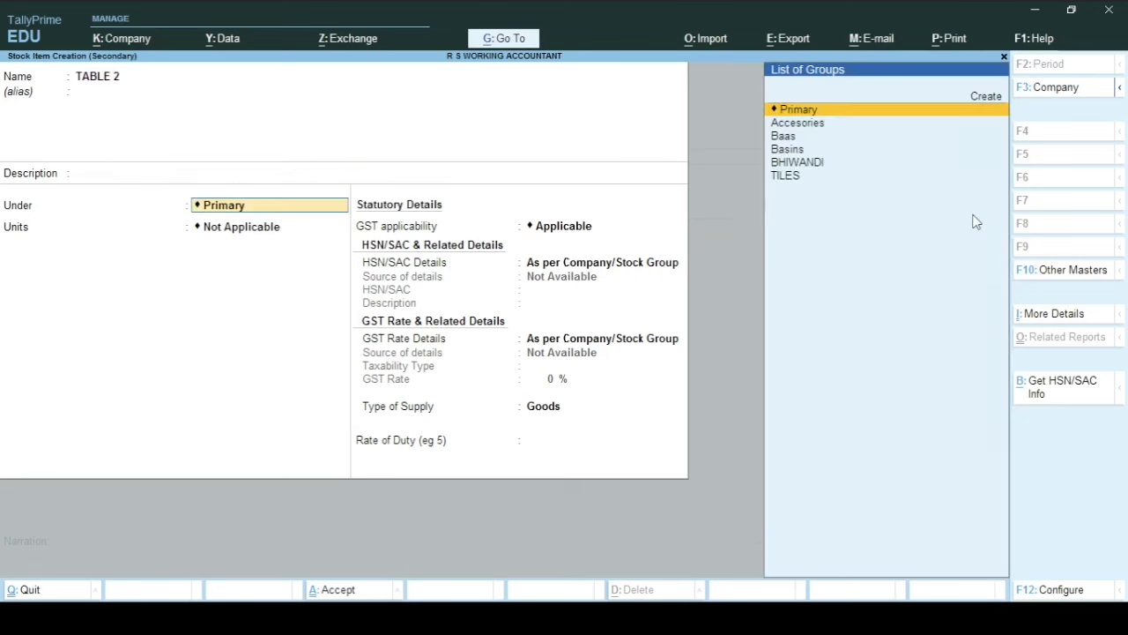
Keep TABLE 2 under Primary and set its units to pcs without alternate units or components, with GST applicable.
key("Down")
key("Down")
key("Down")
key("Down")
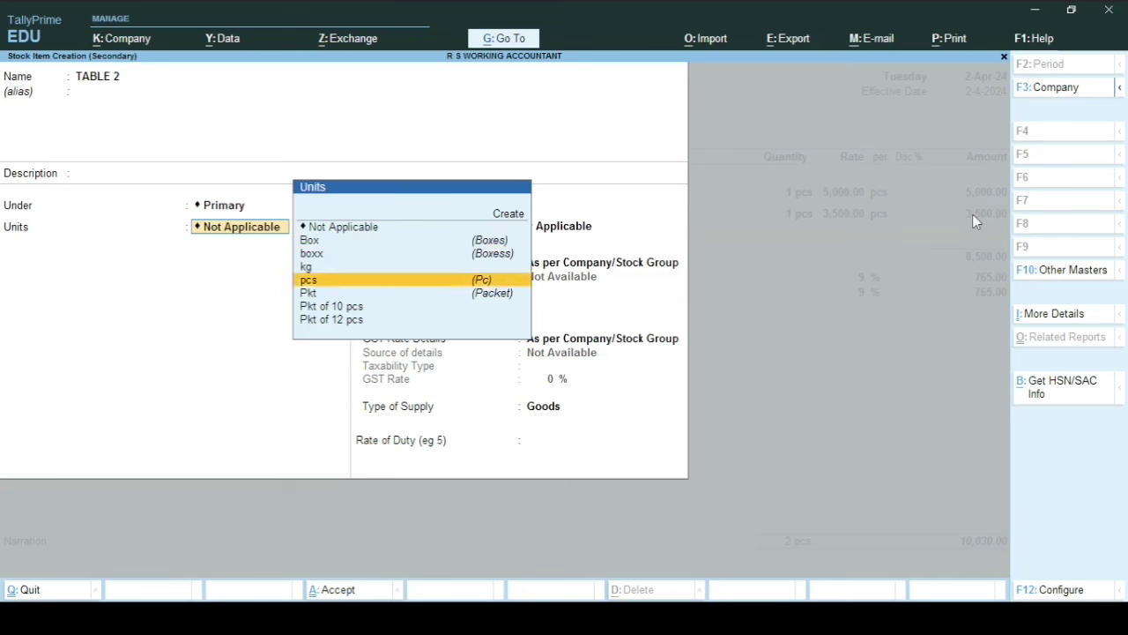
key("Return")
key("Return")
key("Return")
key("Return")
Specify TABLE 2's HSN/SAC details in its own master with code 8481 and a blank description.
key("Down")
key("Return")
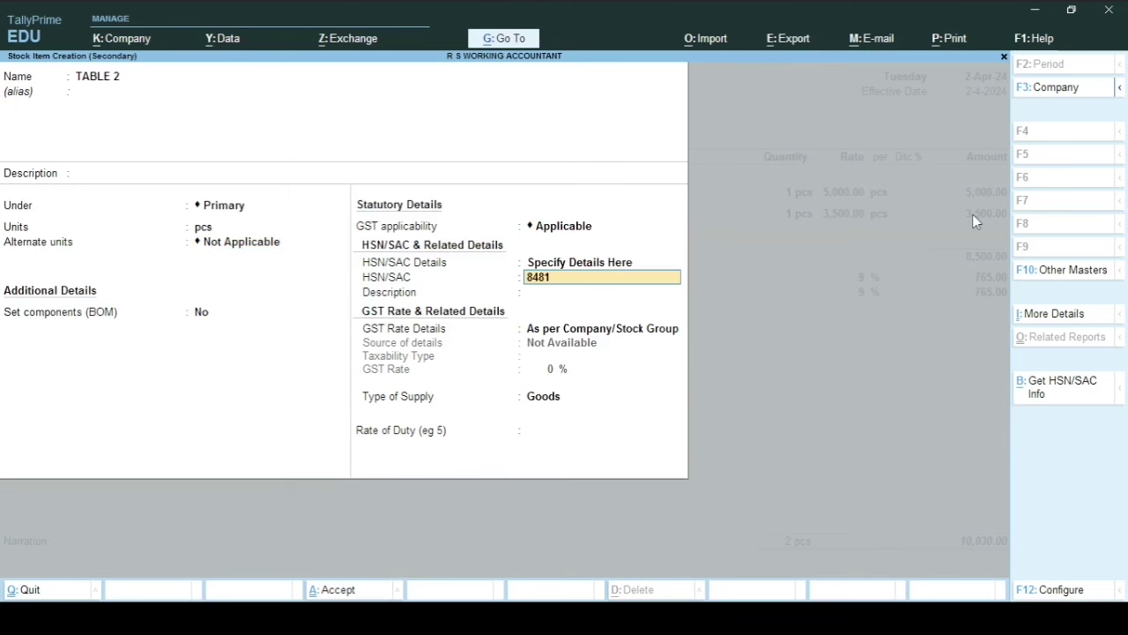
key("Return")
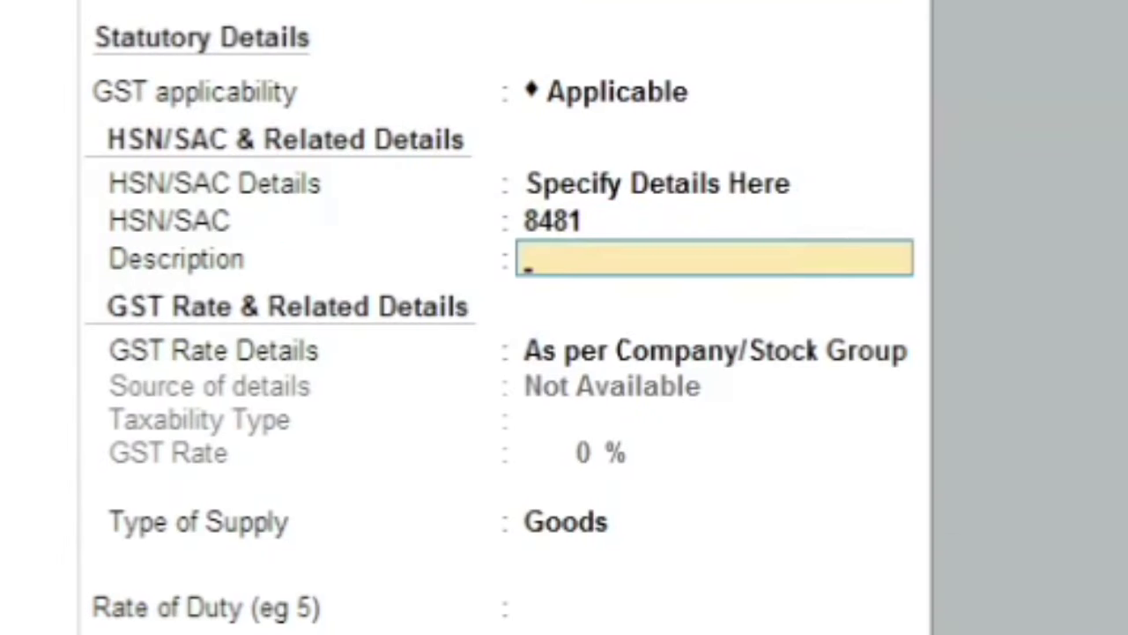
key("Return")
Specify TABLE 2's GST rate details as Taxable at 0 % for Goods, and save the stock item.
key("Down")
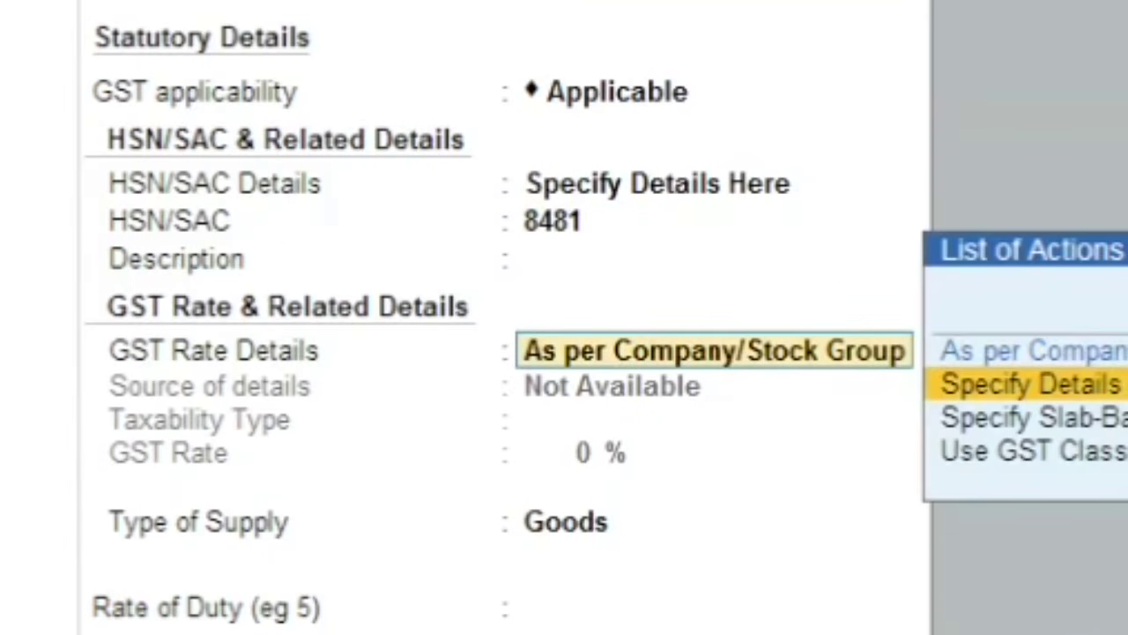
key("Return")
key("Return")
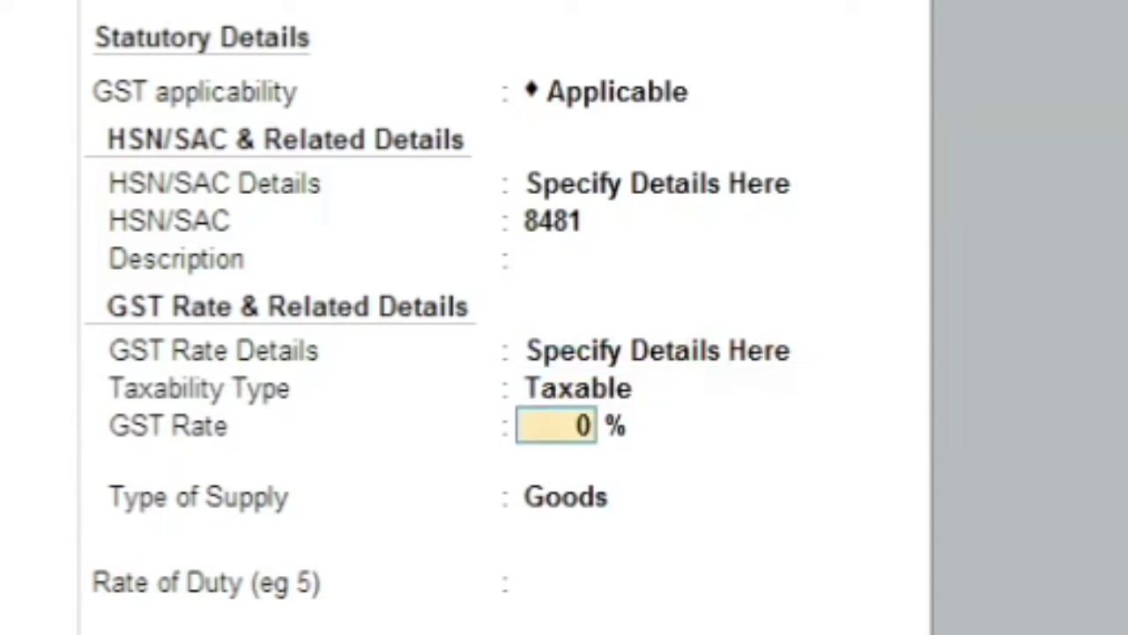
key("Return")
key("Return")
key("Return")
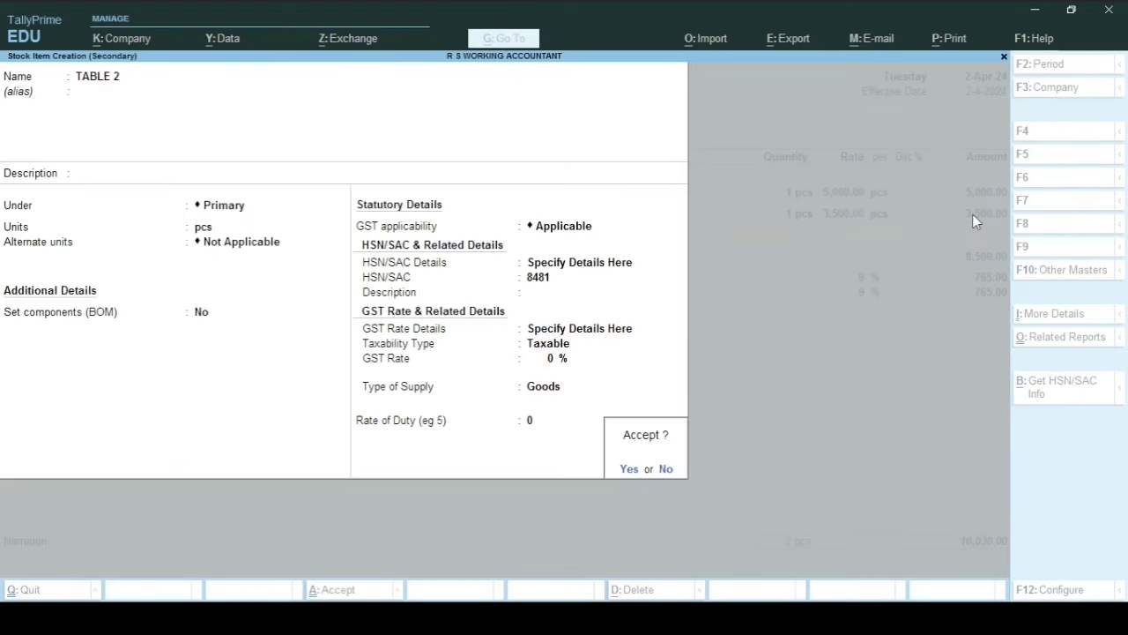
key("Return")
Allocate 1 pcs of TABLE 2 from the Bhiwandi godown with tracking and order numbers set to Not Applicable.
key("Return")
key("Return")
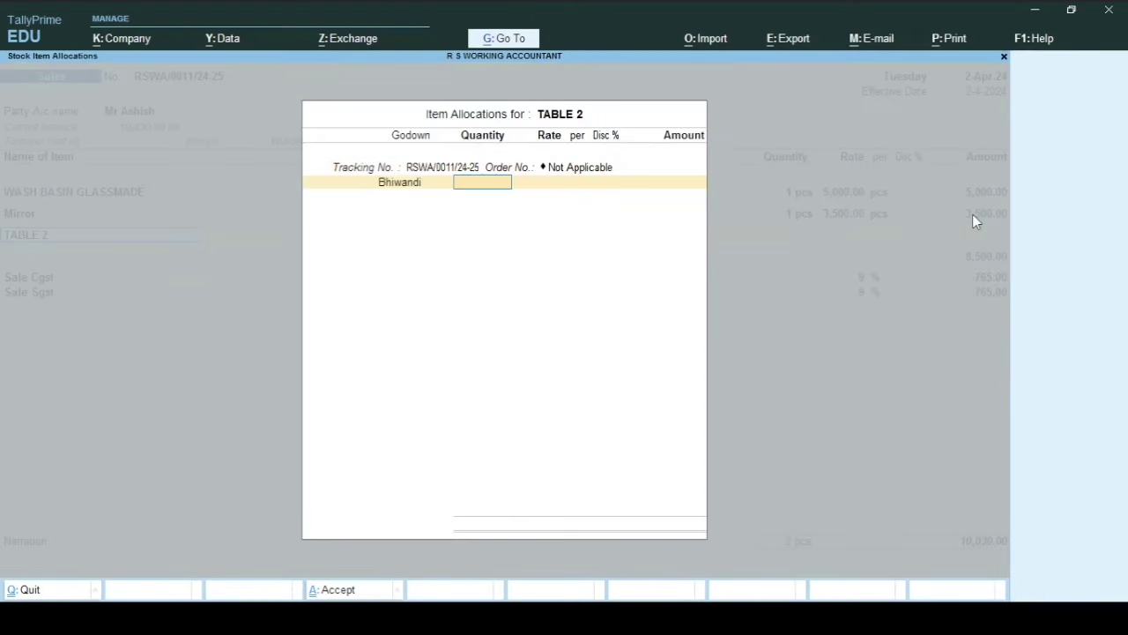
key("BackSpace")
key("BackSpace")
key("BackSpace")
key("Up")
key("Return")
key("Return")
type("1")
key("Return")
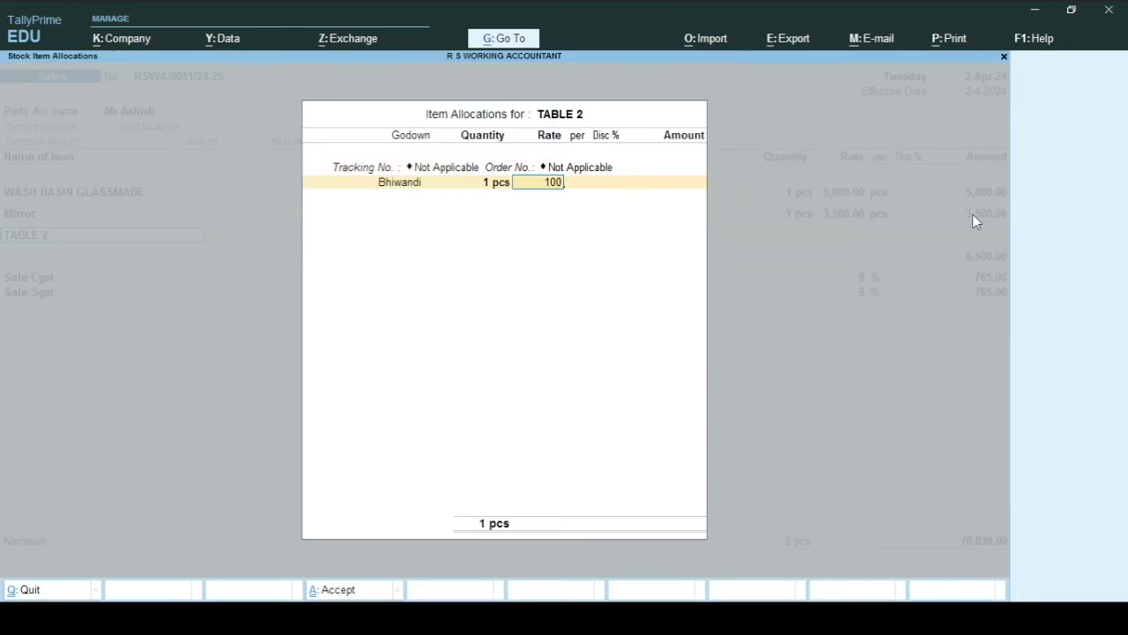
Set TABLE 2's rate to 10,000 per pcs with no discount and finish its item allocation.
key("Return")
key("Return")
key("Return")
key("Return")
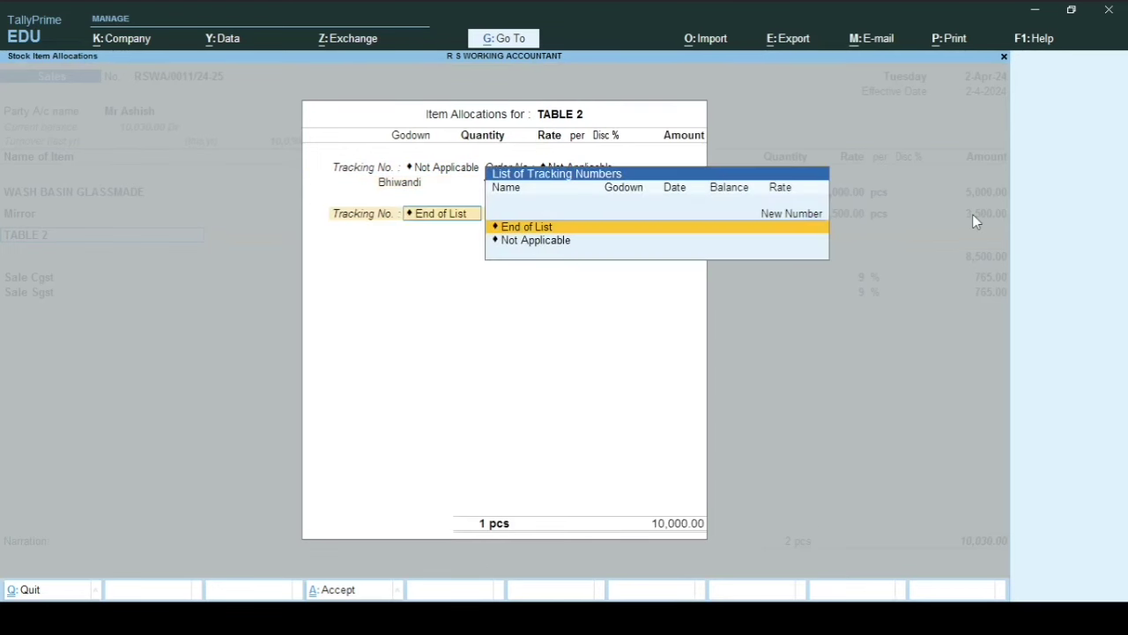
key("Return")
key("Return")
Calculate 18500*9% in the built-in calculator and return to the voucher.
key("ctrl+n")
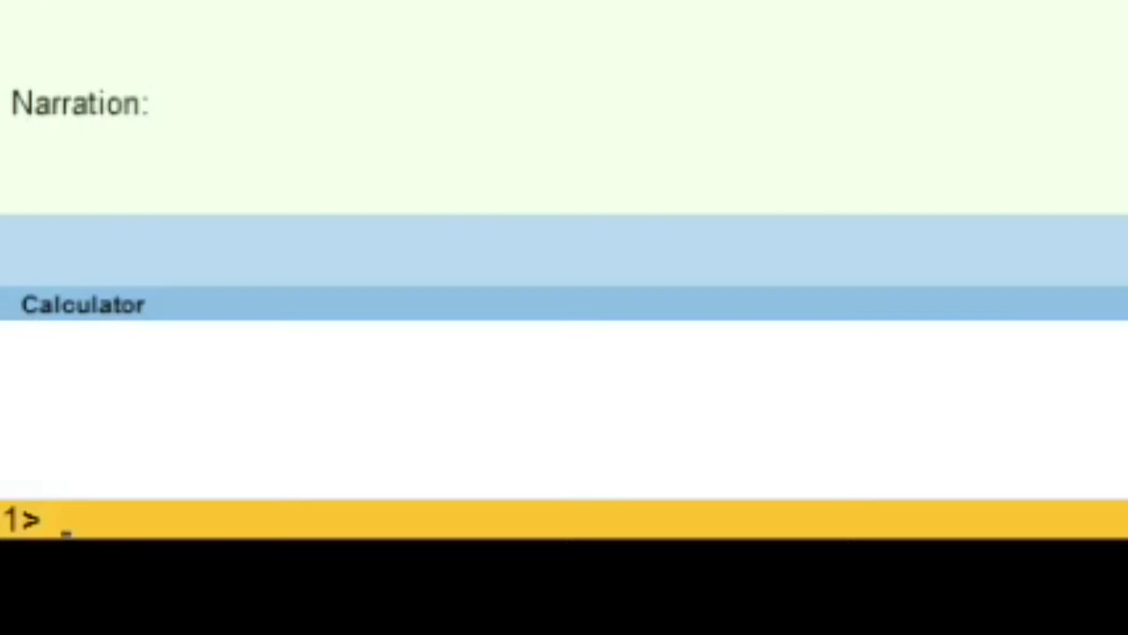
type("18500")
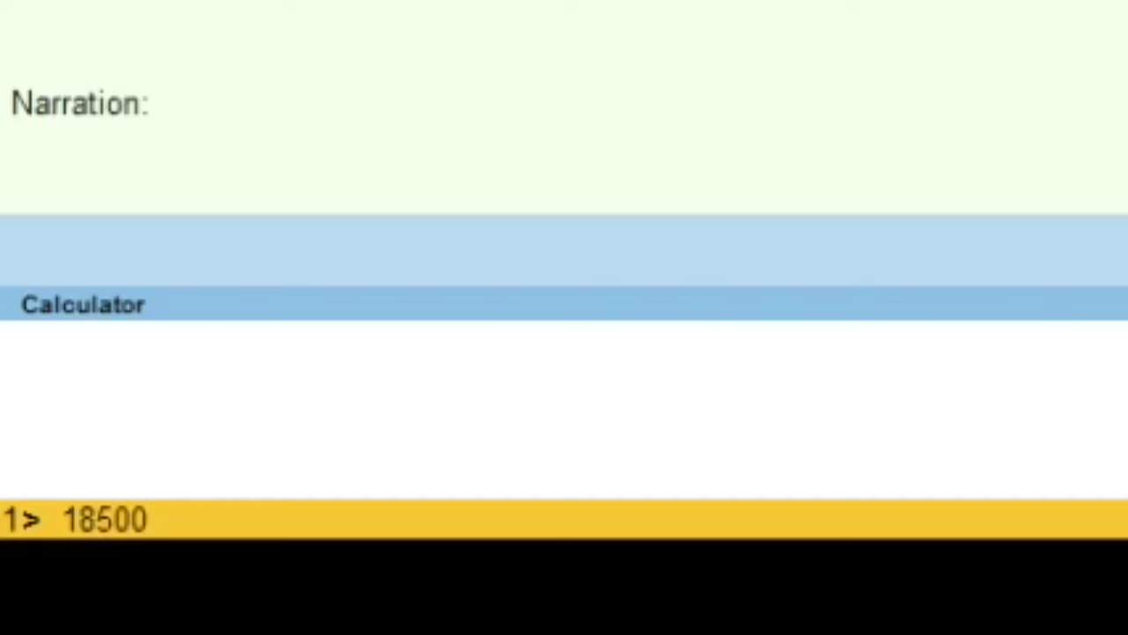
type("*9%")
key("Return")
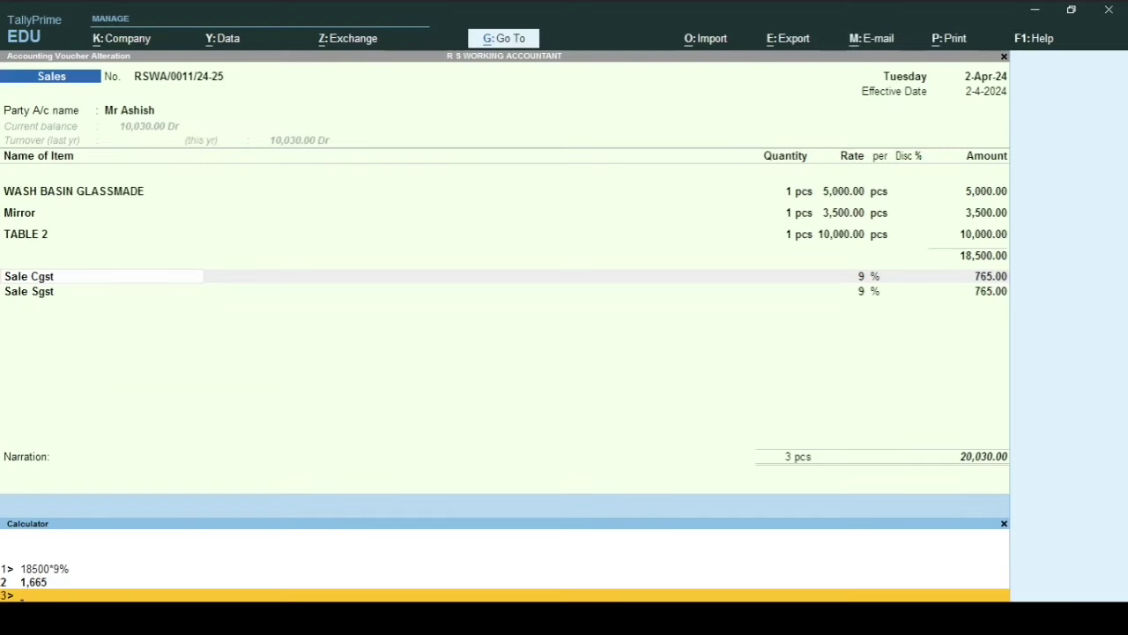
key("ctrl")
key("ctrl+m")
Reconfirm the Sale Cgst and Sale Sgst lines at 9 % with 765 each.
key("Return")
key("Return")
key("Return")
key("Return")
key("Return")
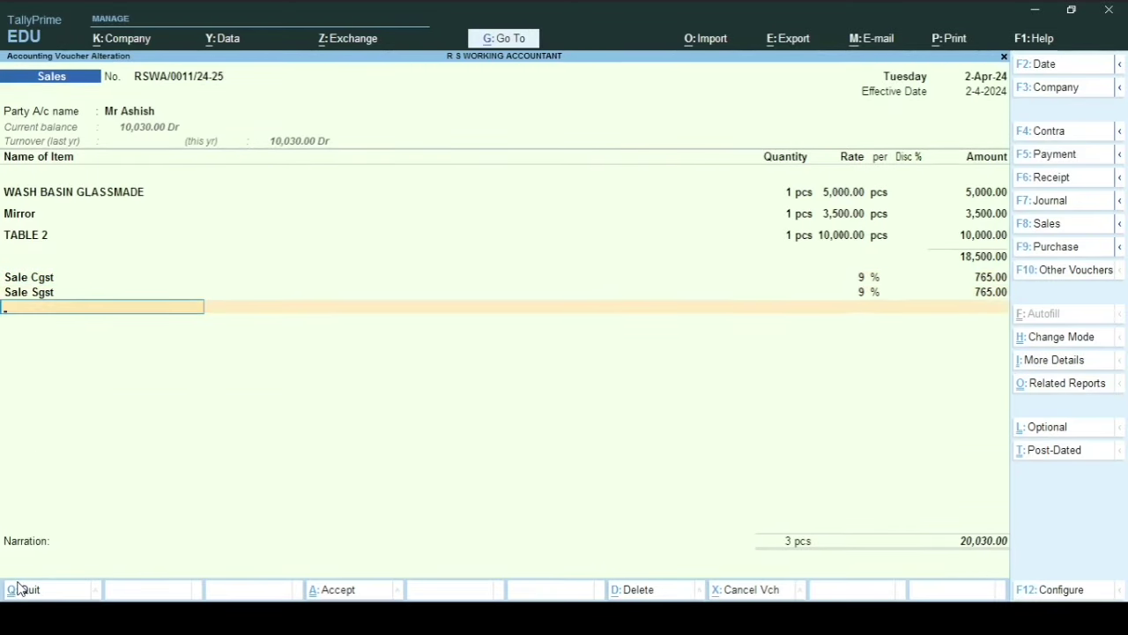
Confirm the customer's 20,030 Dr bill as a New Ref and accept the altered sales voucher.
key("Return")
key("Return")
key("Return")
key("Return")
key("Return")
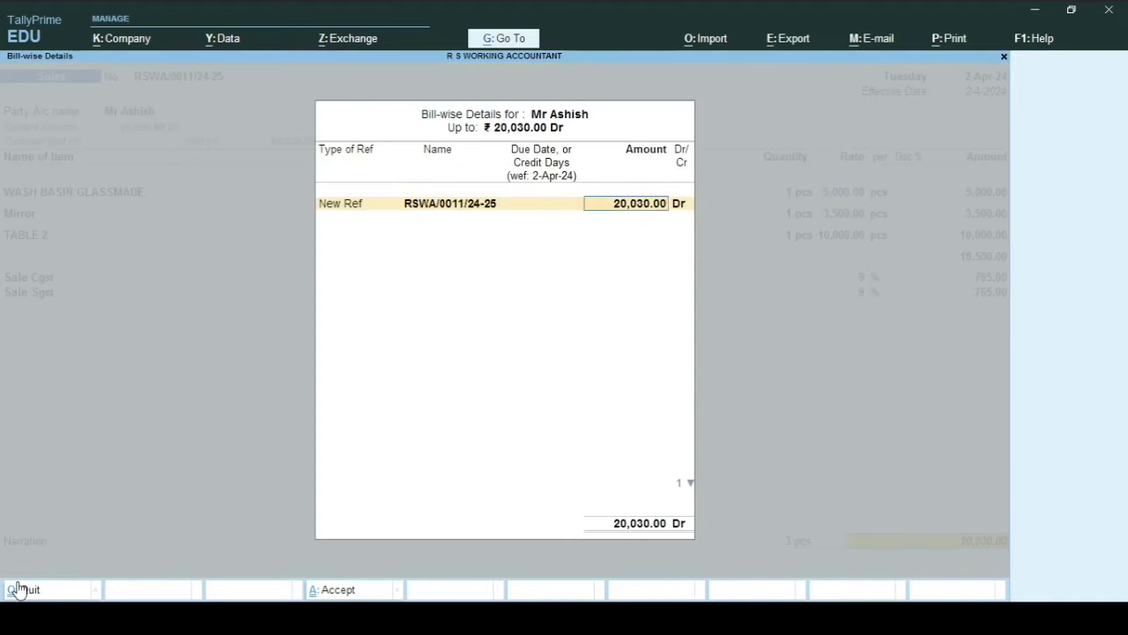
key("Return")
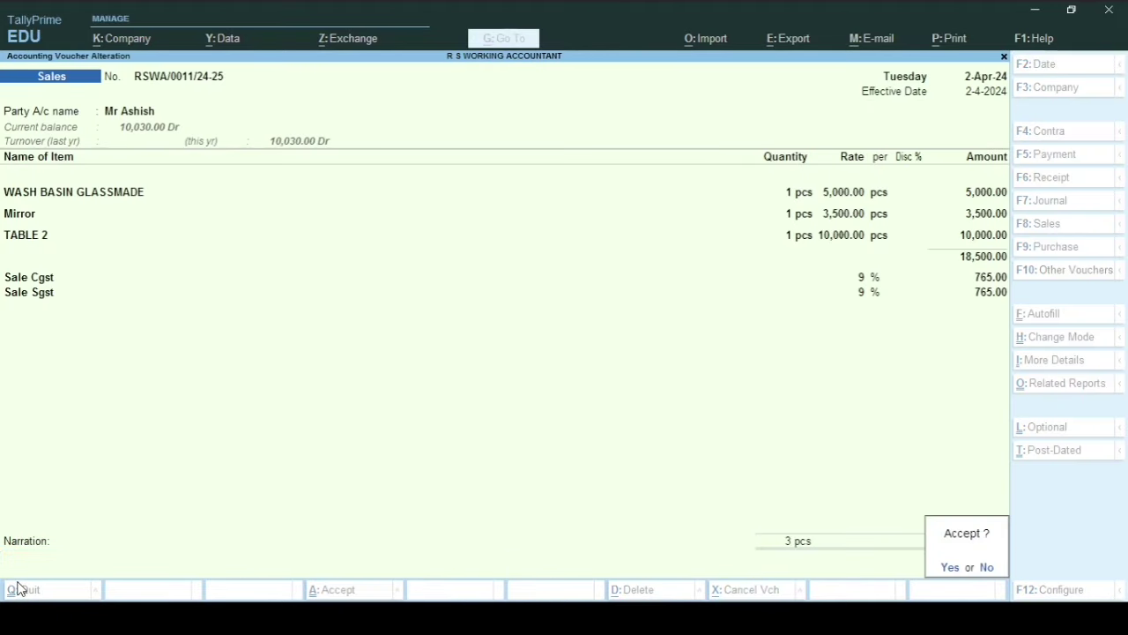
type("yY")
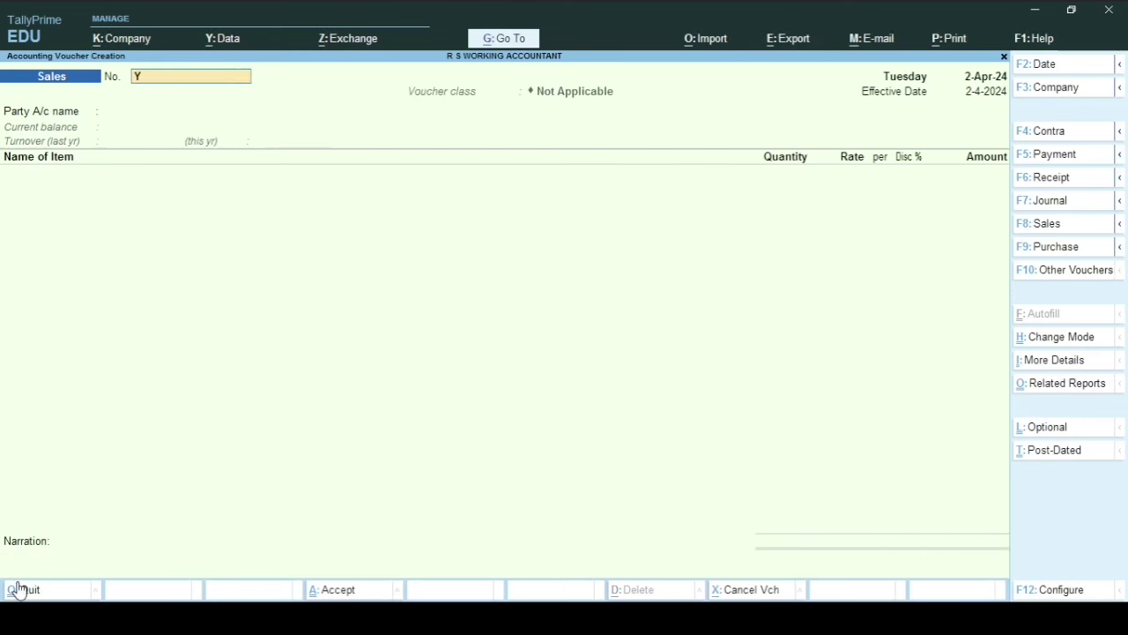
Leave the blank sales voucher and return to the saved voucher containing TABLE 2.
left_click(19, 588)
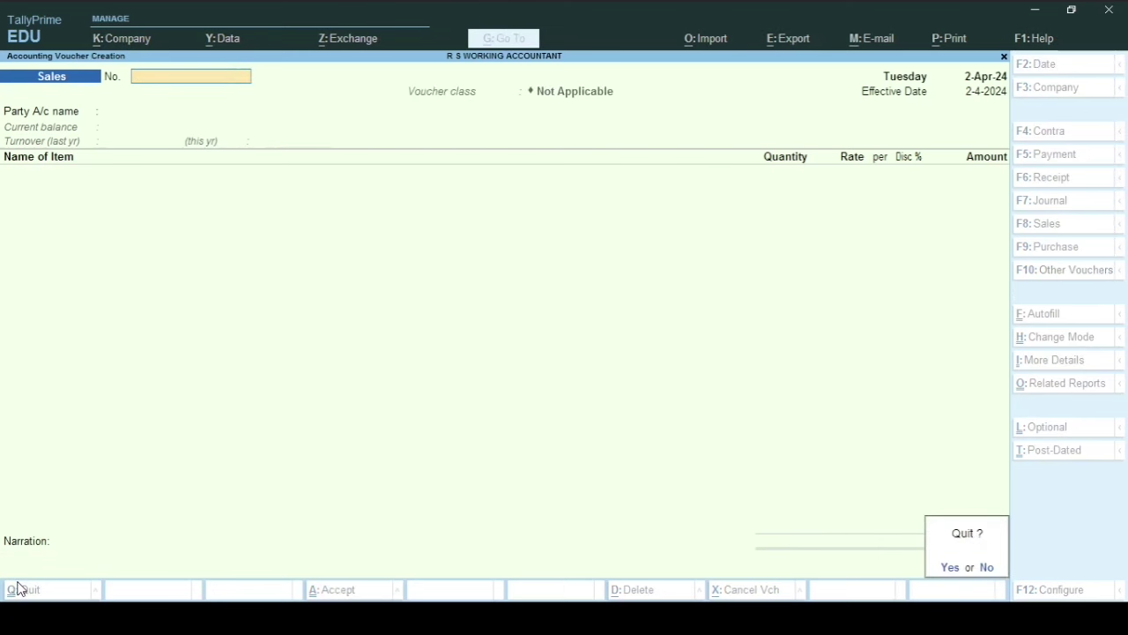
key("y")
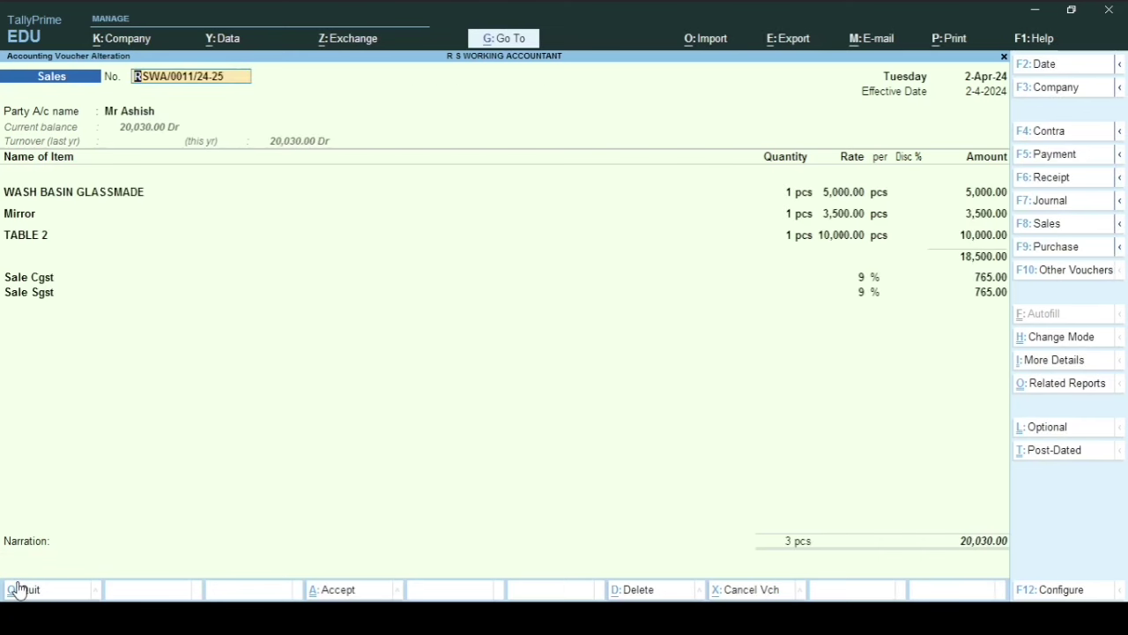
Preview the sales voucher's tax invoice at enlarged size and examine the HSN/SAC and GST Rate columns of its items.
key("alt+p")
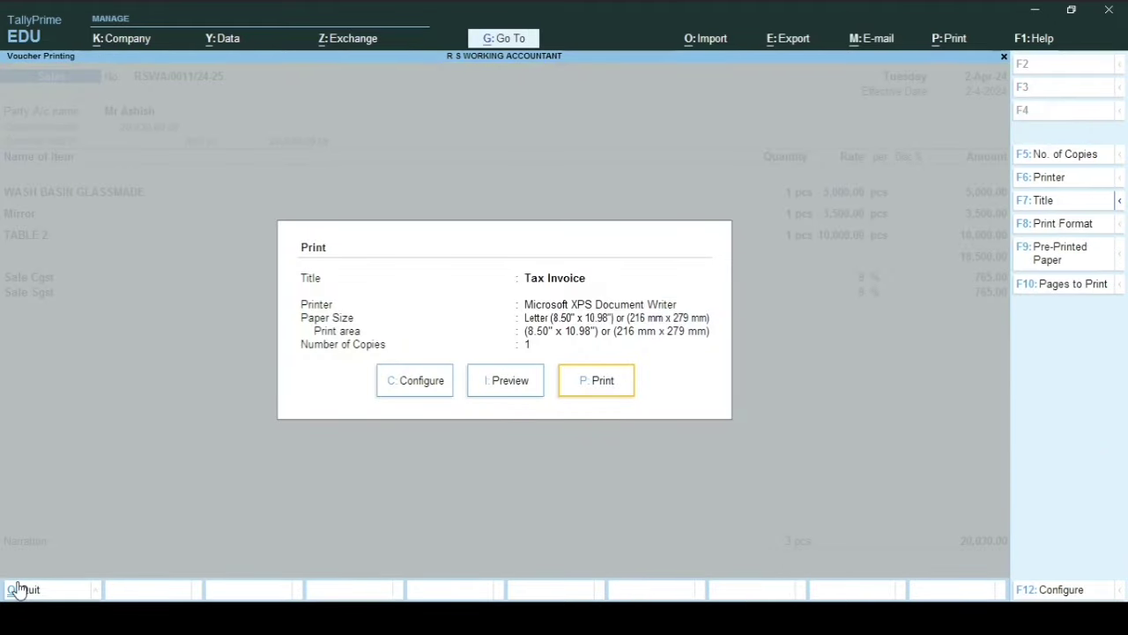
key("p")
key("Return")
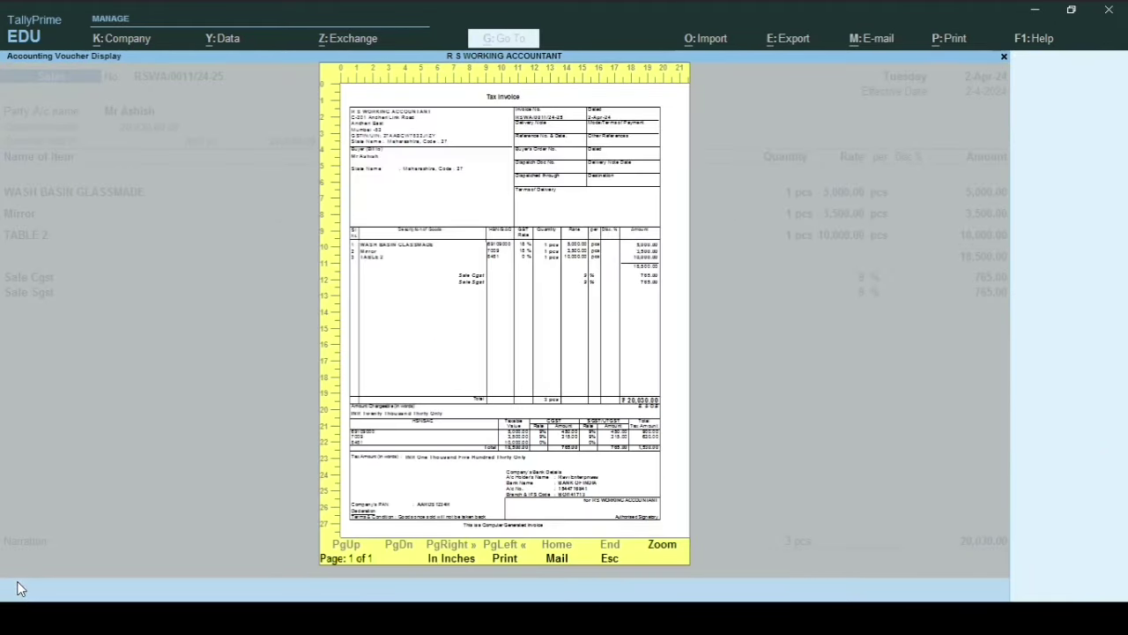
key("alt+z")
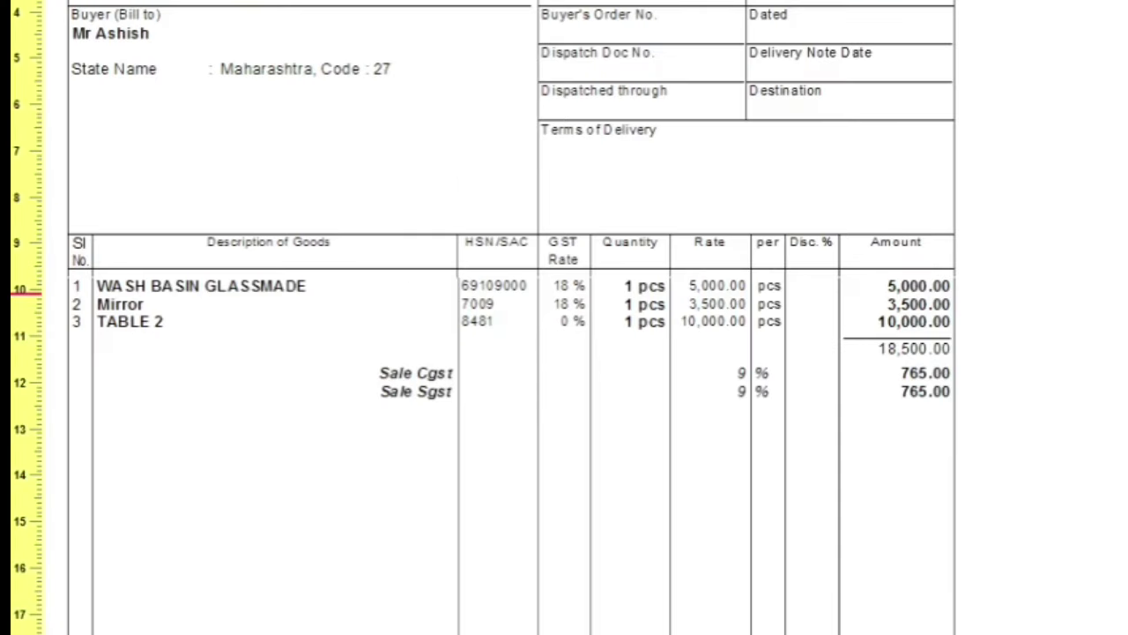
scroll(511, 317, "down", 3)
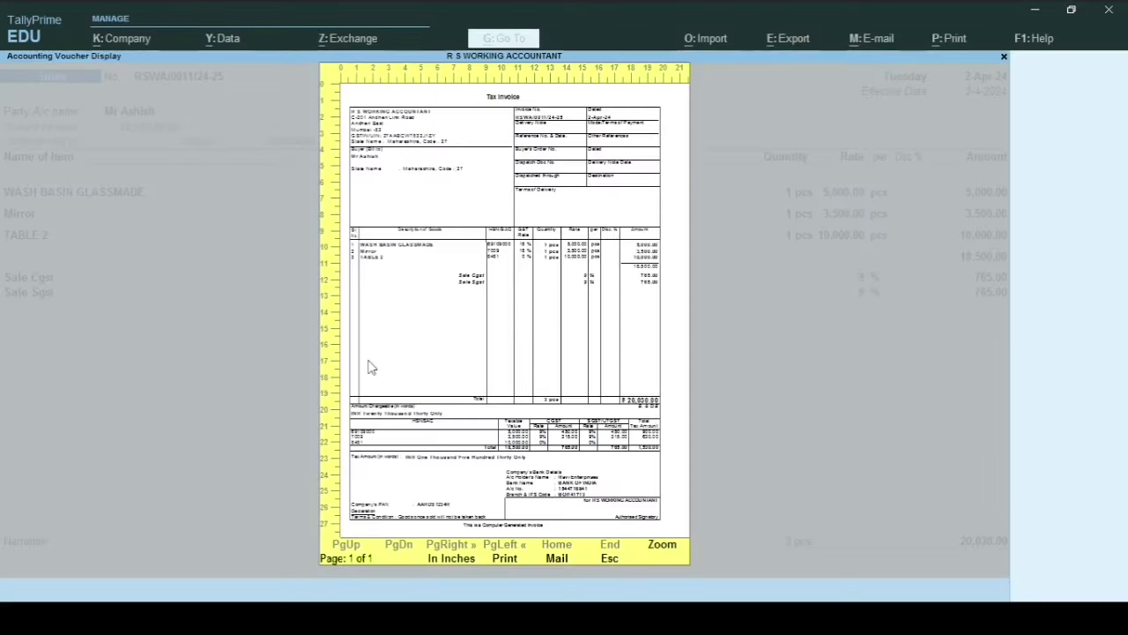
key("Escape")
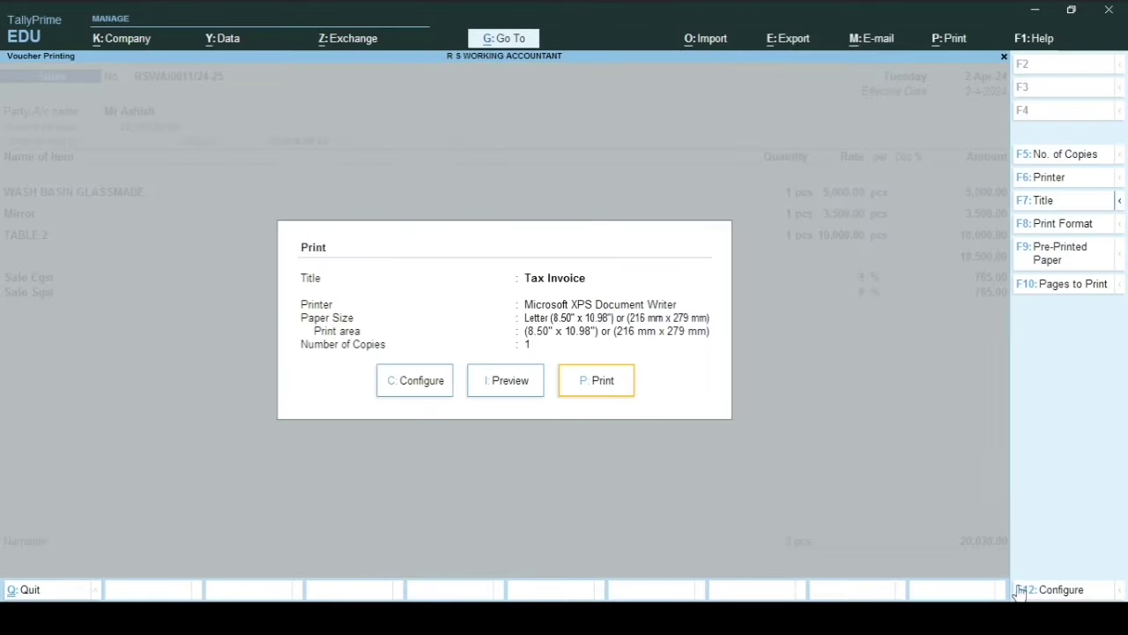
Set Show GST Rate (in %) to No in the sales voucher's print configuration.
left_click(1042, 590)
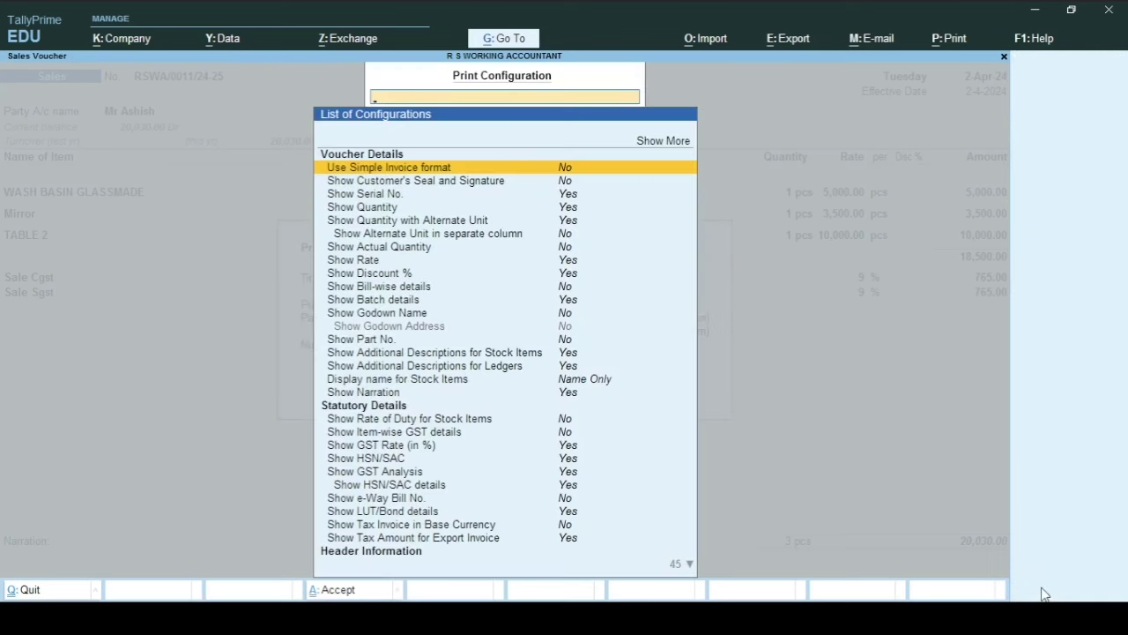
key("Down")
key("Down")
key("Down")
key("Down")
key("Down")
key("Down")
key("Down")
key("Down")
key("Down")
key("Down")
key("Down")
key("Down")
key("Down")
key("Down")
key("Down")
key("Down")
key("Down")
key("Down")
key("Down")
key("Down")
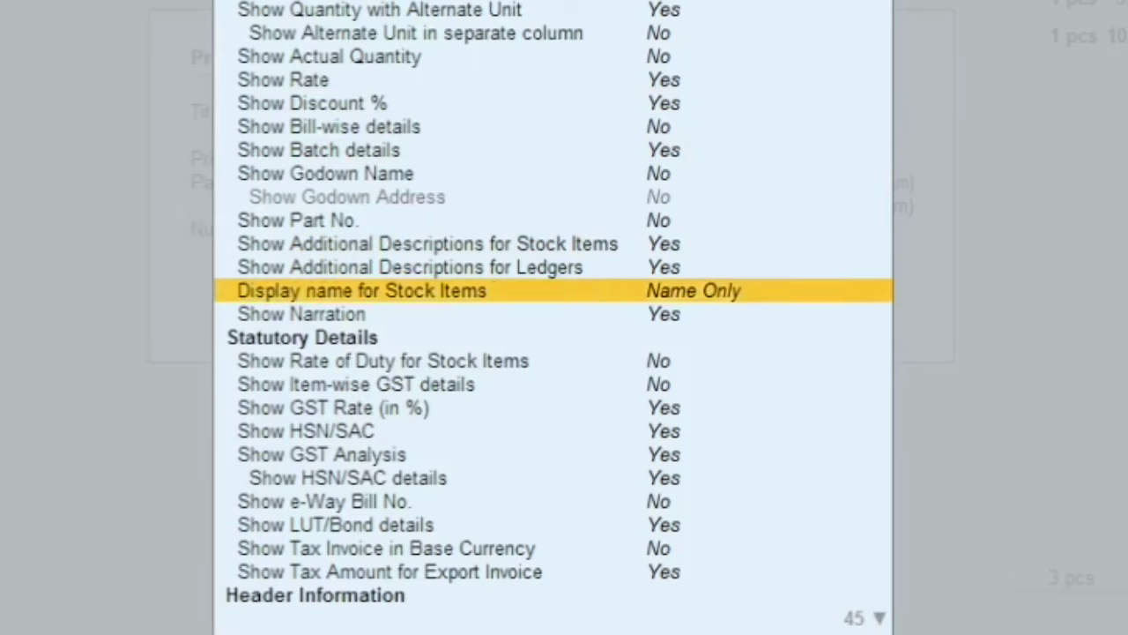
key("Up")
key("Up")
key("Up")
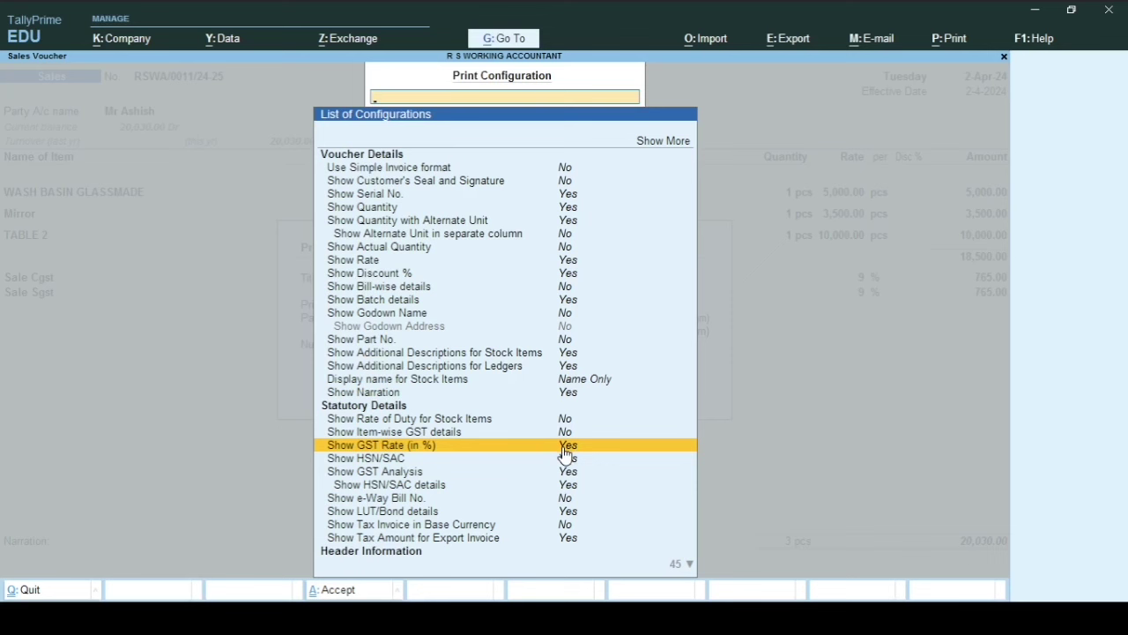
key("End")
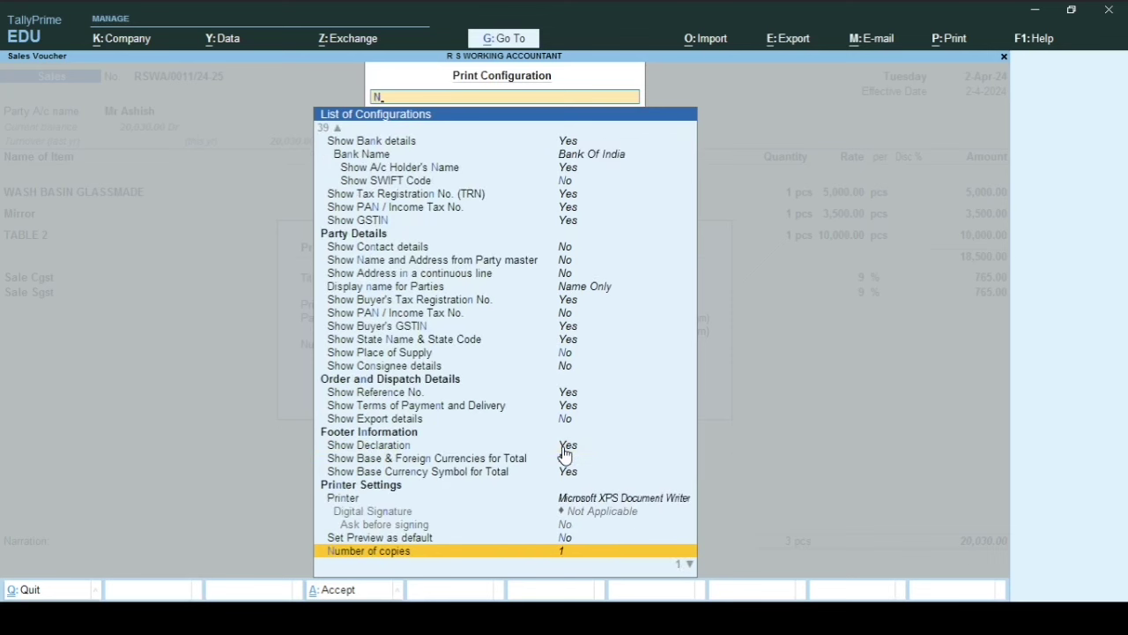
key("Up")
key("Up")
key("Up")
key("Up")
key("Up")
key("Up")
key("Up")
key("Up")
key("Up")
key("Up")
key("Up")
key("Up")
key("Up")
key("Up")
key("Up")
key("Up")
key("Up")
key("Up")
key("Up")
key("Up")
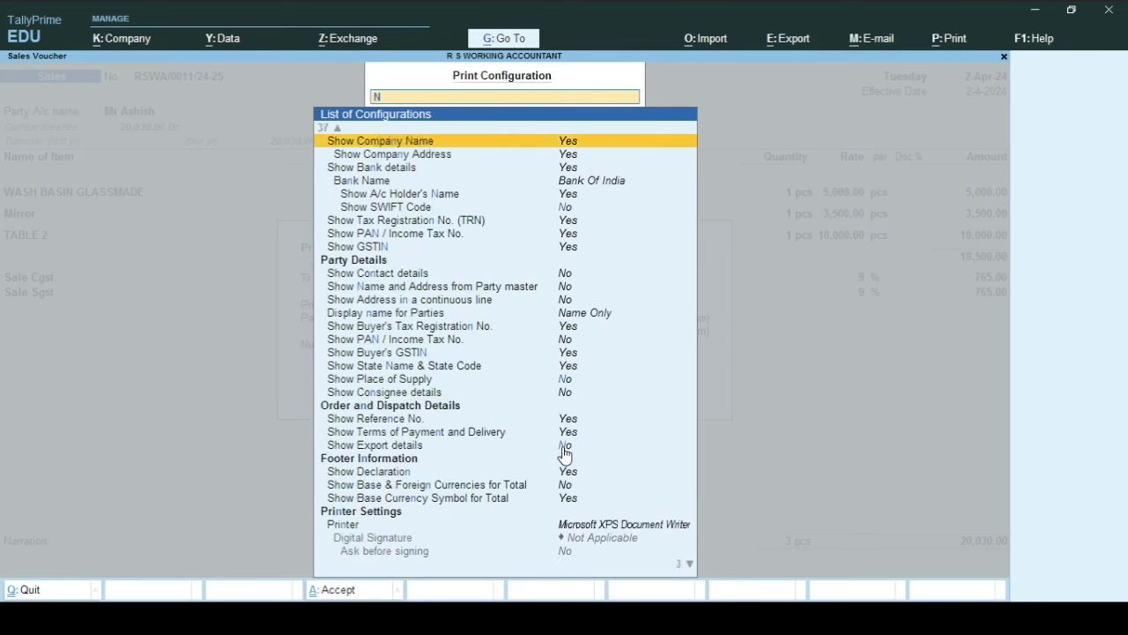
key("Up")
key("Up")
key("Up")
key("Up")
key("Up")
key("Up")
key("Up")
key("Up")
key("Up")
key("Up")
key("Up")
key("Up")
key("Up")
key("Up")
key("Up")
key("Up")
key("Up")
key("Up")
key("Up")
key("Up")
key("Down")
key("Down")
key("Down")
key("Down")
key("Down")
key("Down")
key("Down")
key("Down")
key("Down")
key("Down")
key("Down")
key("Down")
key("Down")
key("Down")
key("Down")
key("Down")
key("Down")
key("Down")
key("Return")
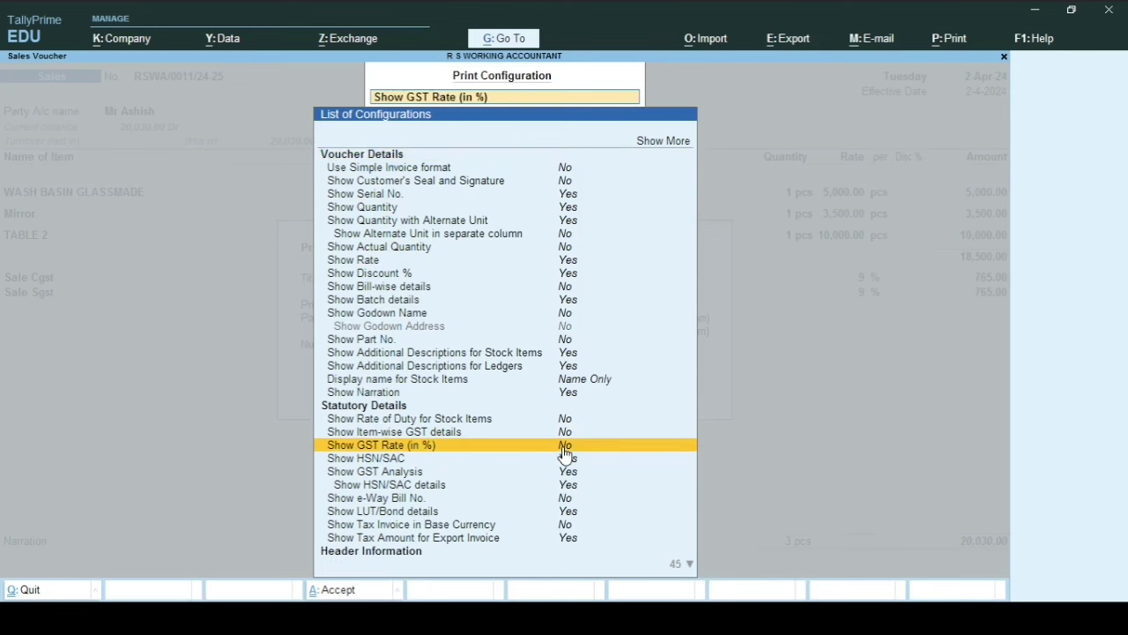
key("Escape")
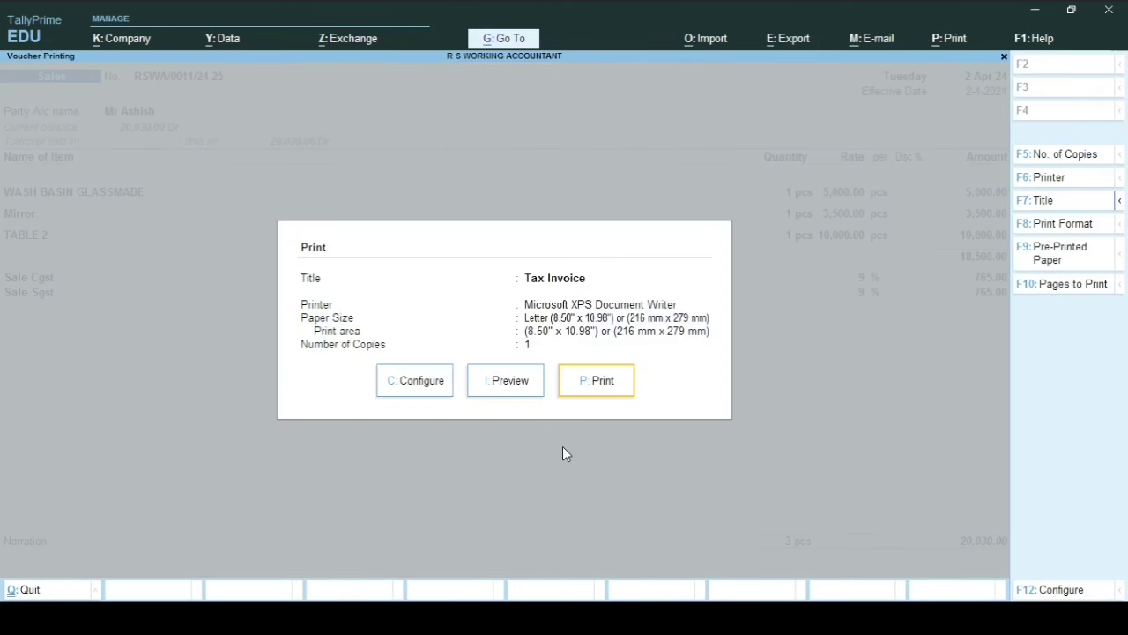
Preview the invoice with the GST rate turned off and examine its item lines and HSN/SAC tax summary.
key("p")
key("Return")
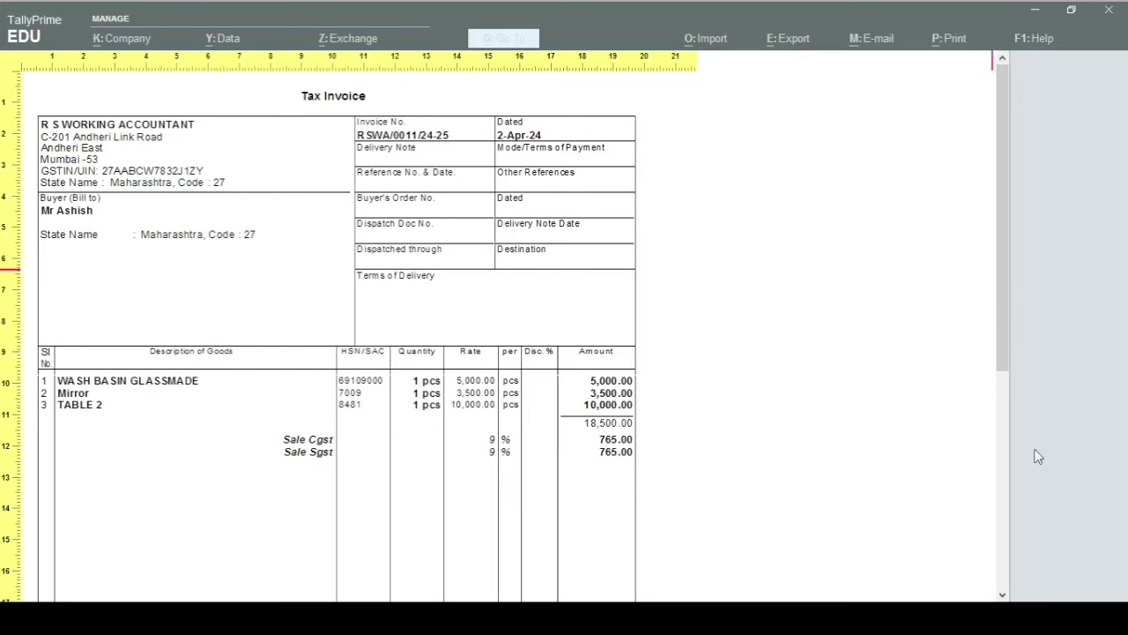
left_click_drag(1000, 330, 1009, 511)
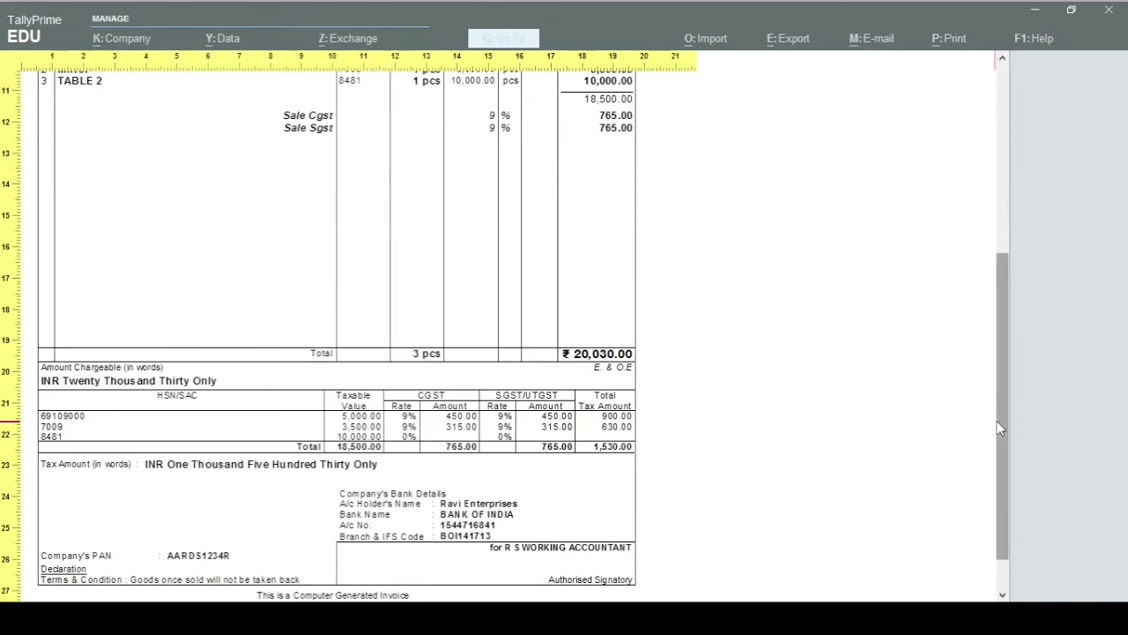
left_click_drag(1001, 423, 994, 318)
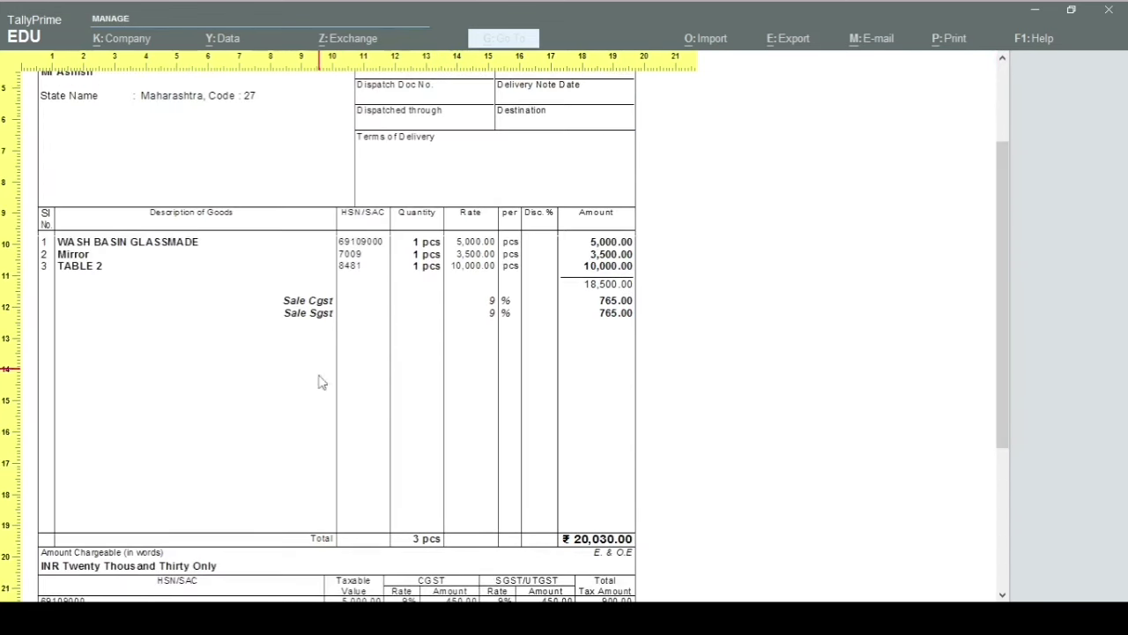
left_click(715, 456)
key("Escape")
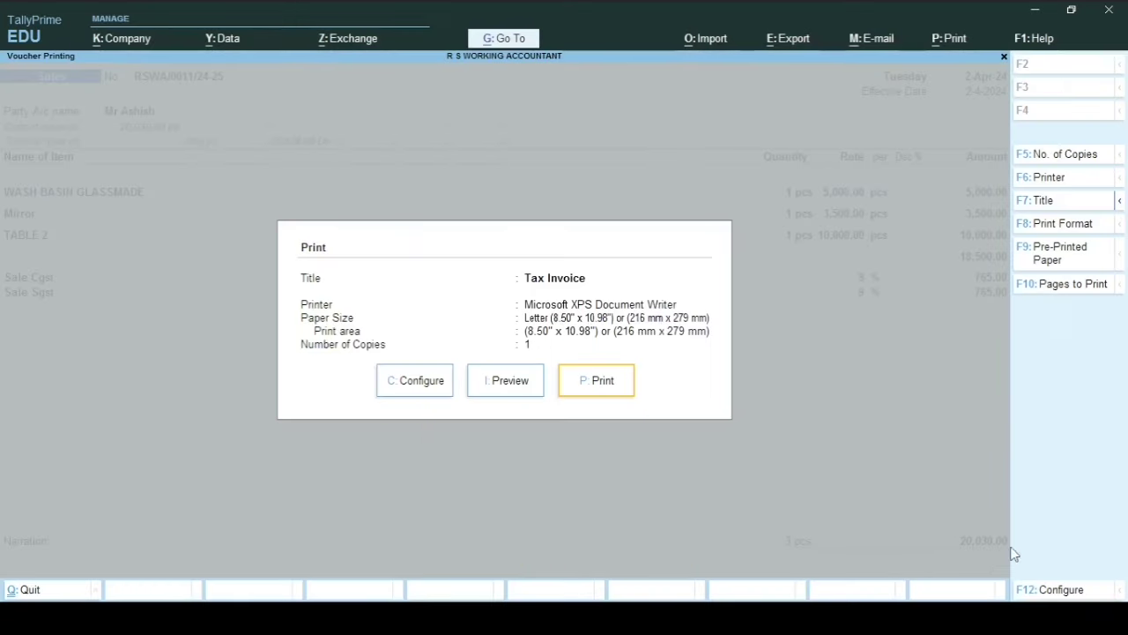
Set Show GST Rate (in %) to Yes in the print configuration and accept it.
left_click(1054, 590)
key("Down")
key("Down")
key("Down")
key("Down")
key("Down")
key("Down")
key("Down")
key("Down")
key("Down")
key("Down")
key("Down")
key("Down")
key("Down")
key("Down")
key("Down")
key("Down")
key("Down")
key("Down")
key("Down")
key("Down")
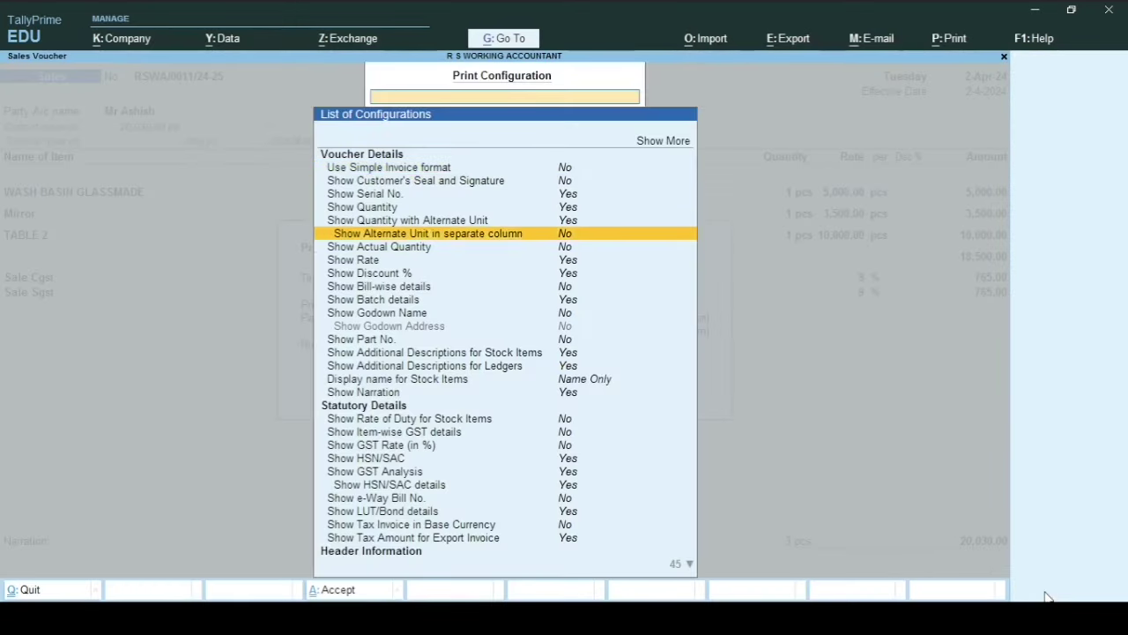
key("Up")
key("Up")
key("Up")
key("Up")
key("Up")
key("Up")
key("Up")
key("Up")
key("Up")
key("Up")
key("Up")
key("Up")
key("Up")
key("Up")
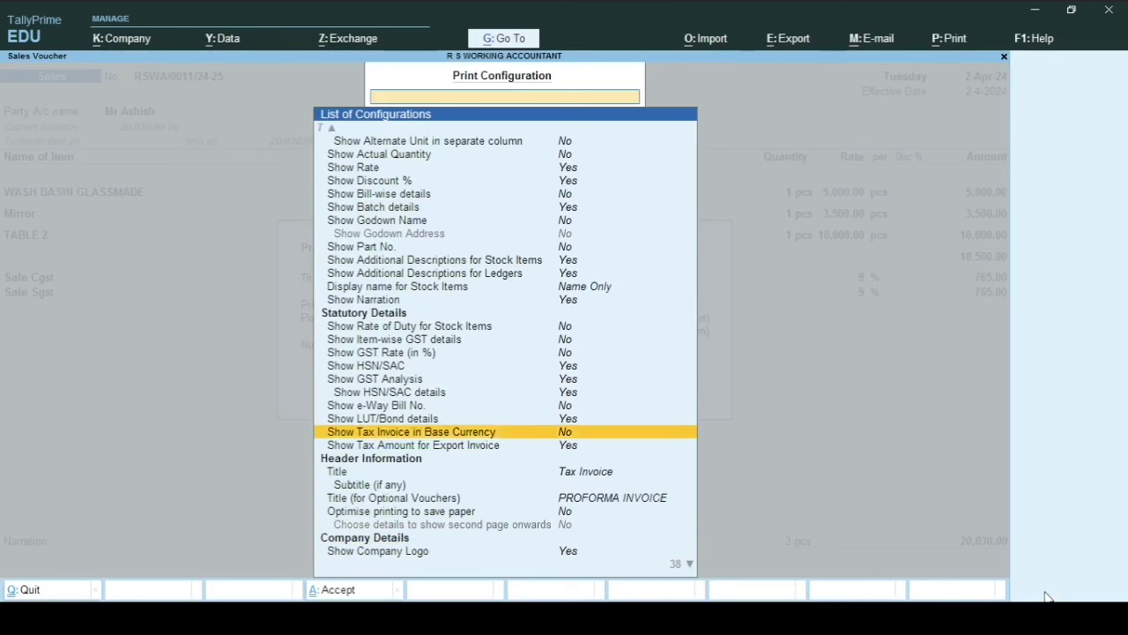
key("Down")
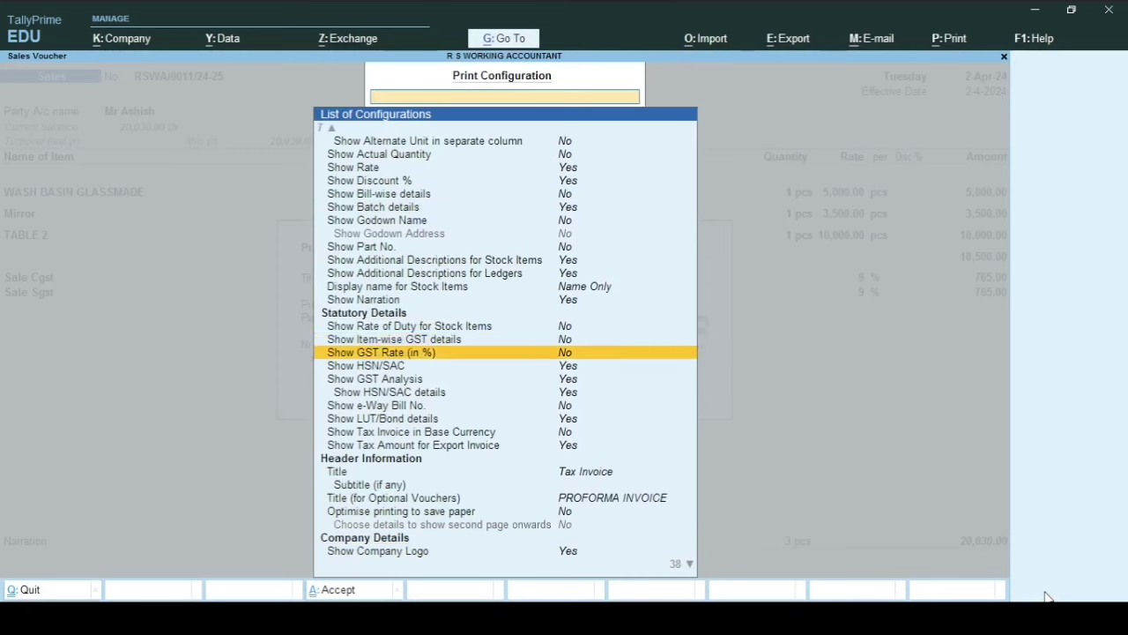
key("Return")
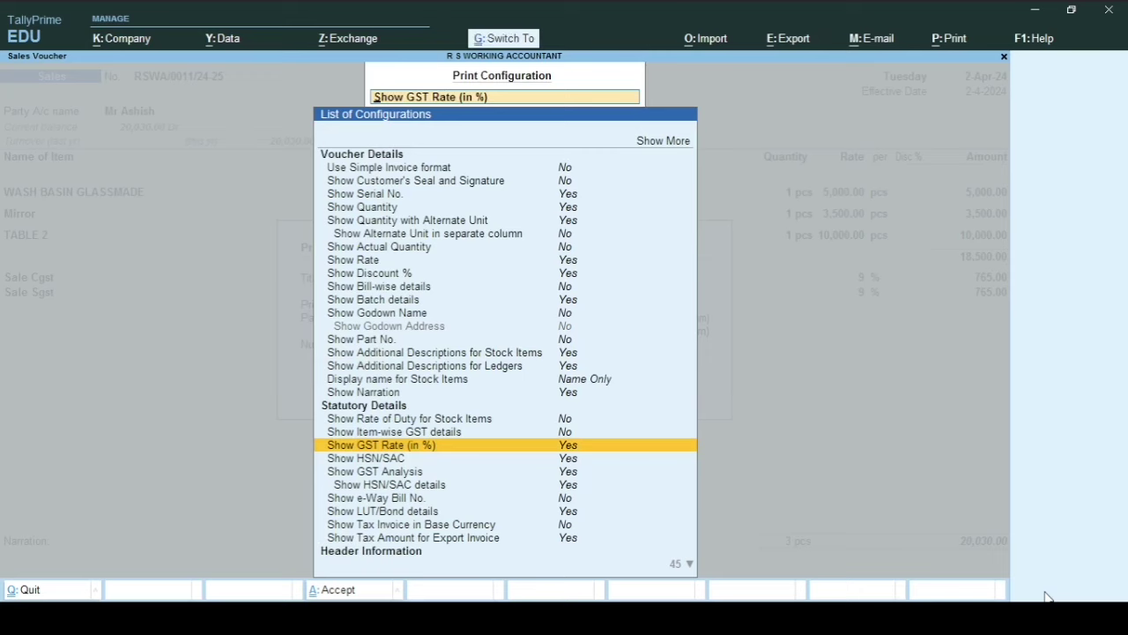
key("ctrl+a")
Preview the tax invoice to check the GST Rate column beside HSN/SAC, and return to the saved sales voucher.
key("Return")
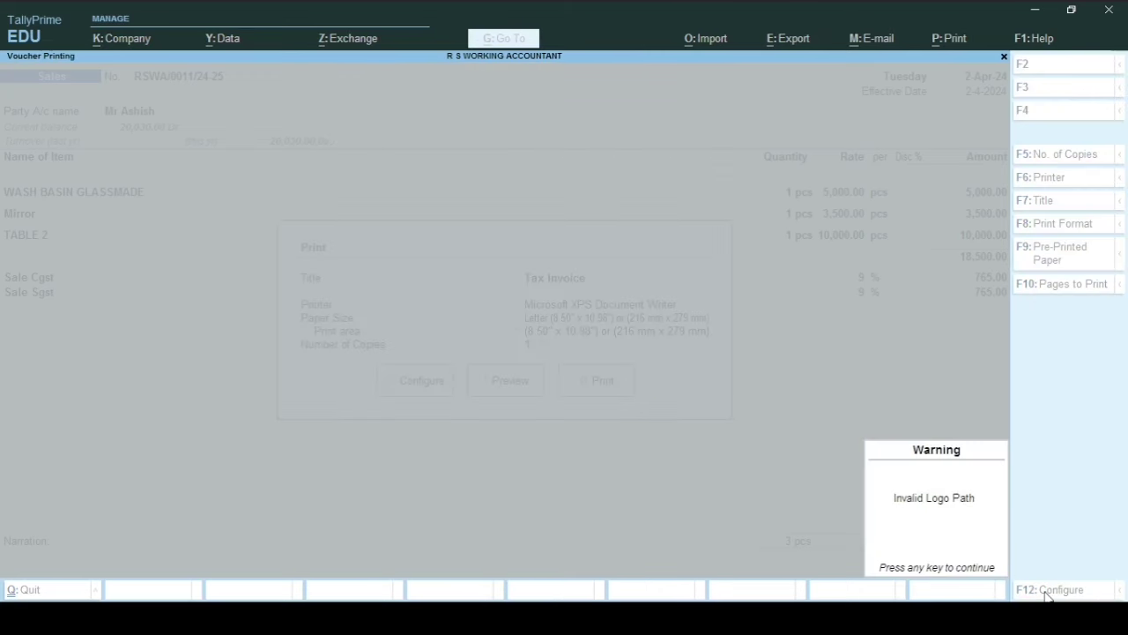
key("Return")
key("Return")
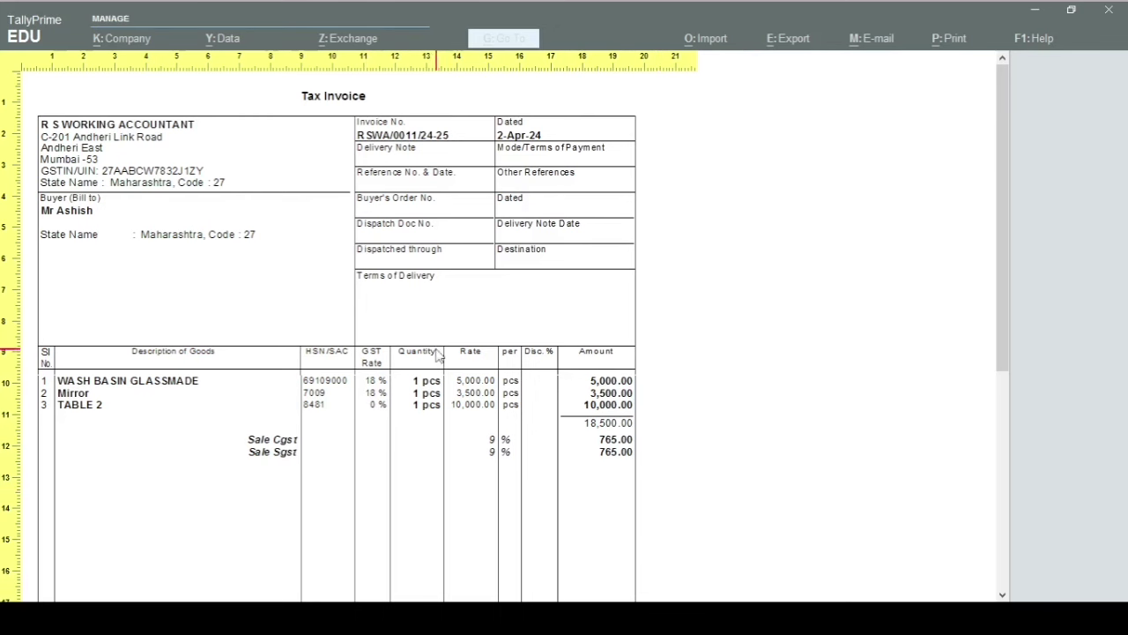
key("Escape")
key("Escape")
key("Escape")
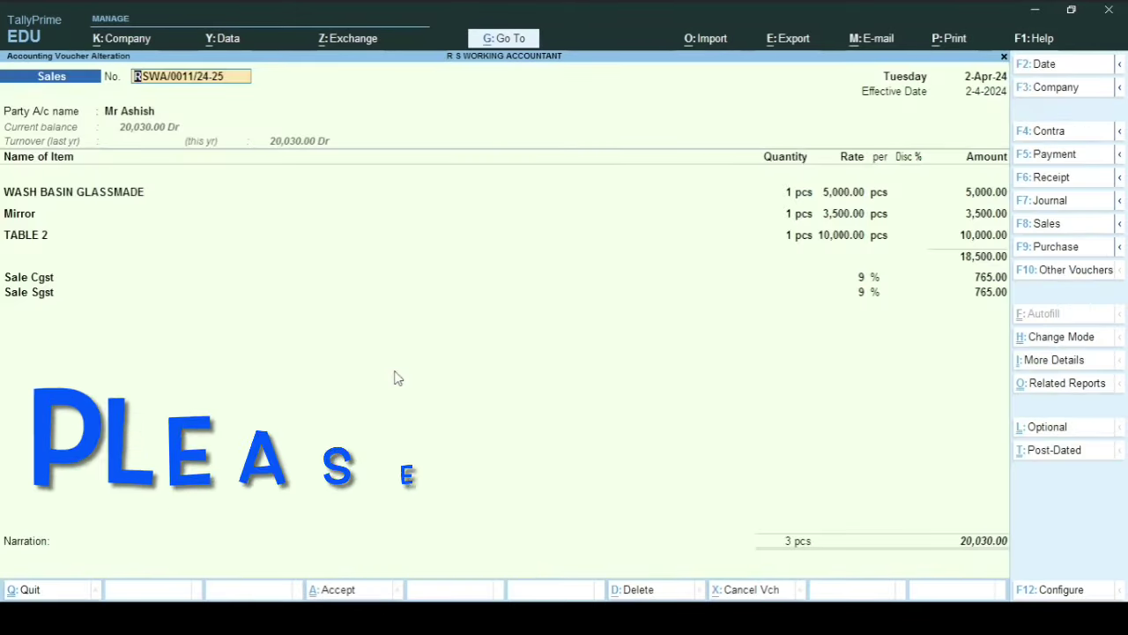